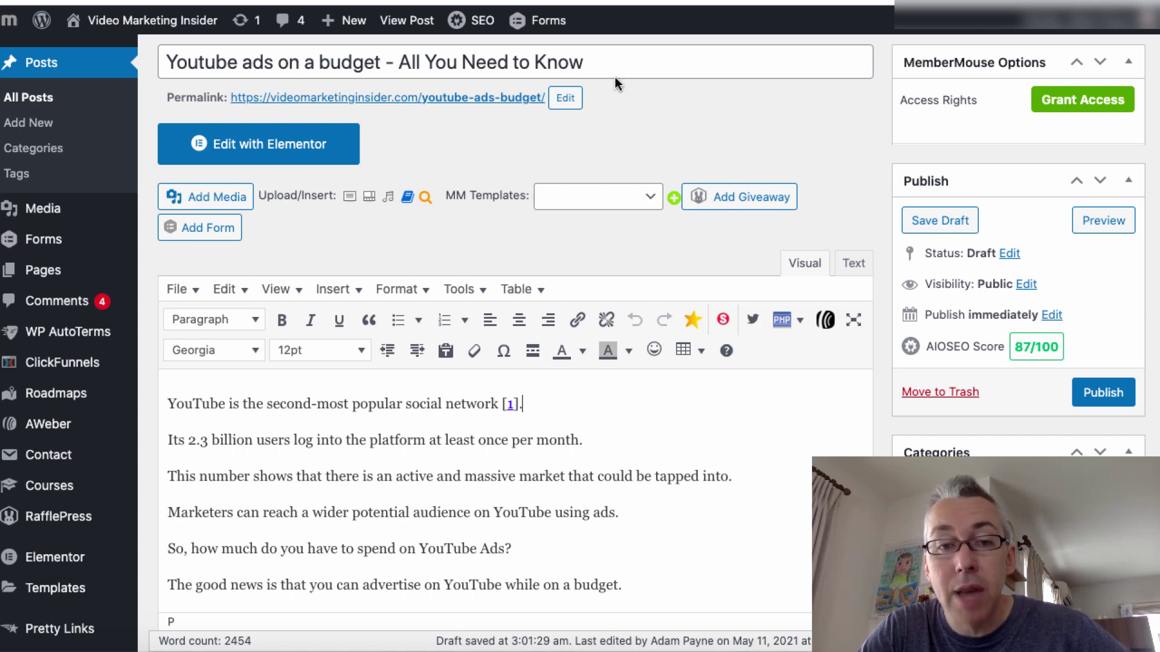
- Set the font of the entire article body, from the opening sentence to the closing thanks line, to Verdana
scroll(413, 456, "down", 5)
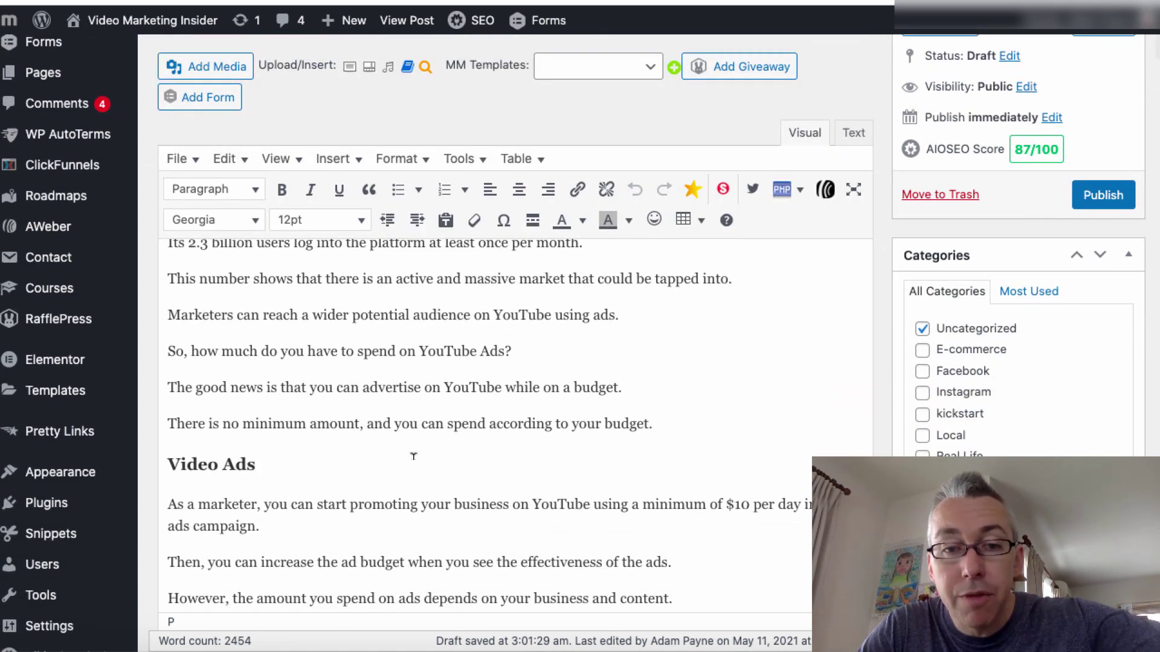
scroll(414, 382, "up", 3)
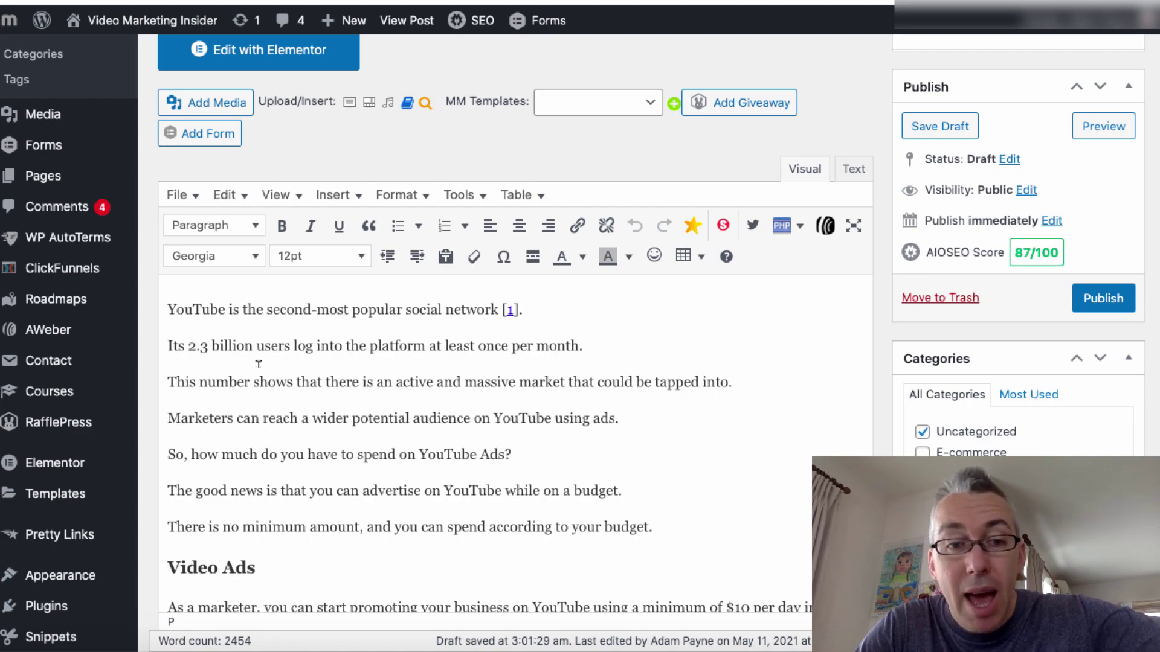
left_click_drag(167, 309, 657, 248)
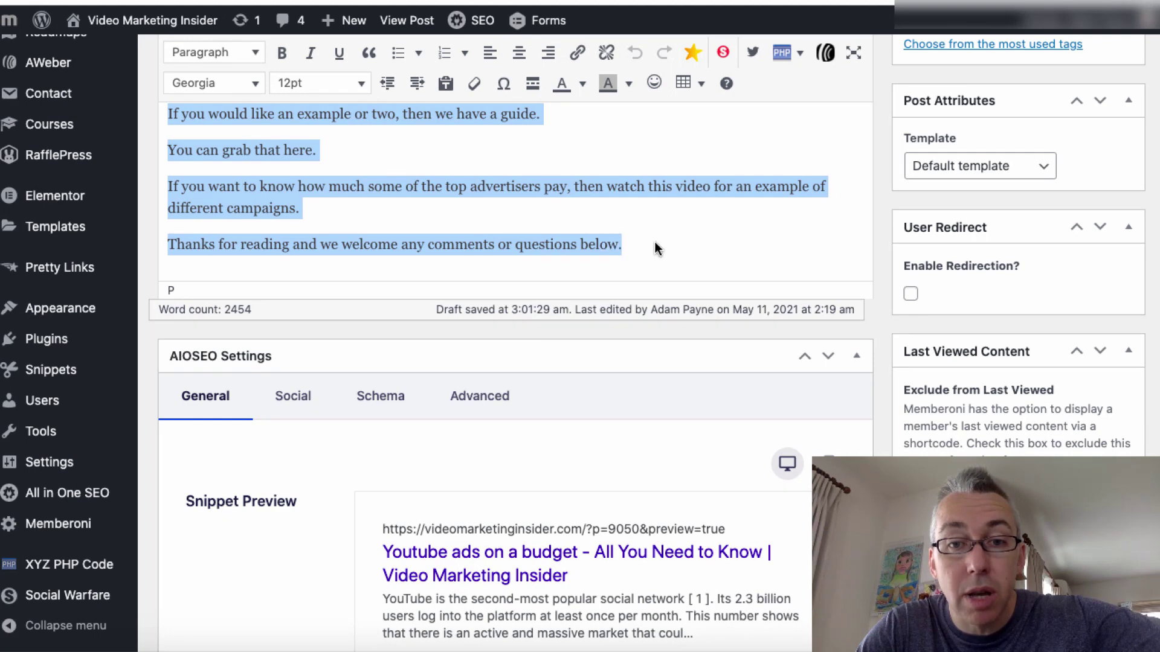
left_click(248, 83)
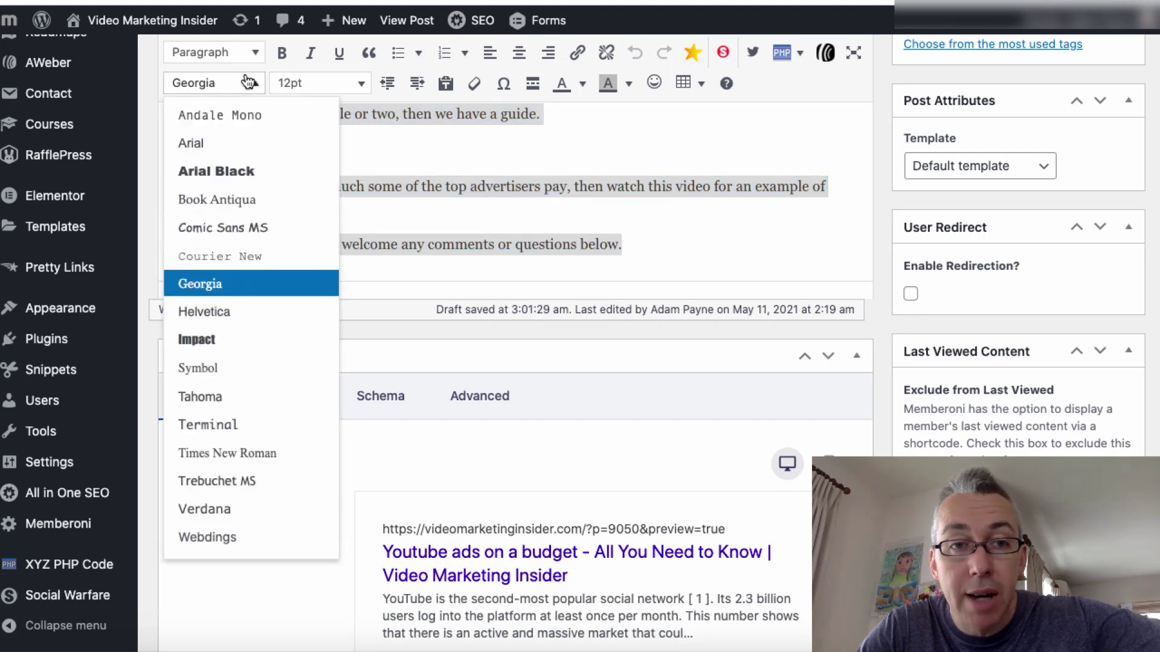
left_click(216, 509)
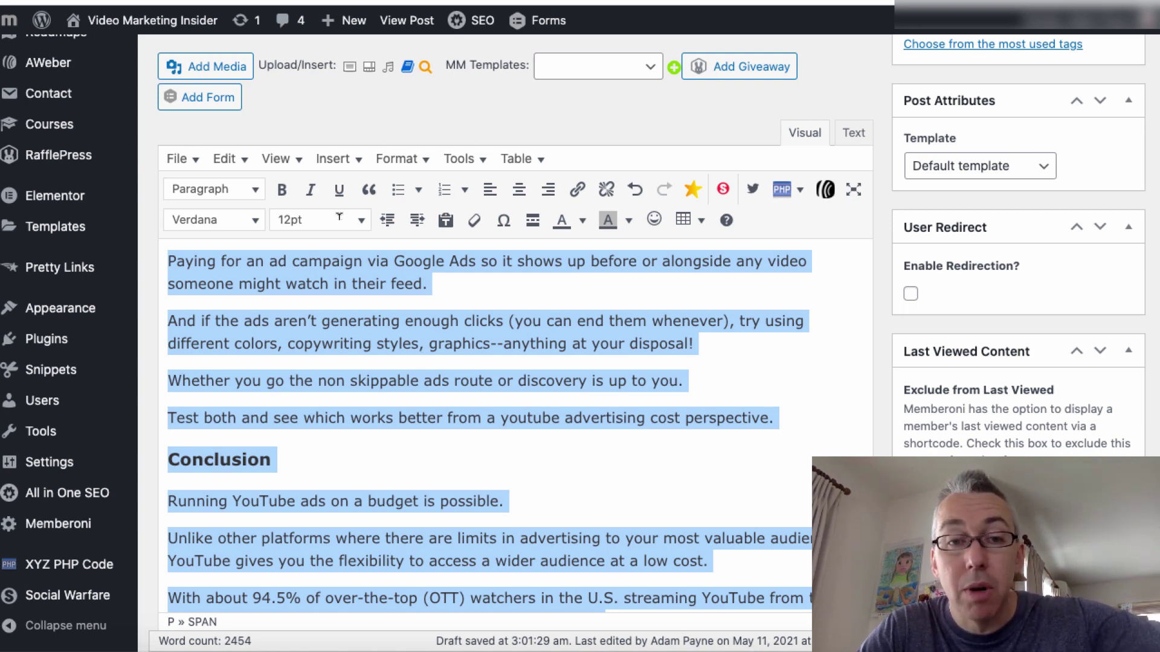
- Set the font size of the entire selected article text to 14pt, then return to its beginning and clear the selection
left_click(362, 218)
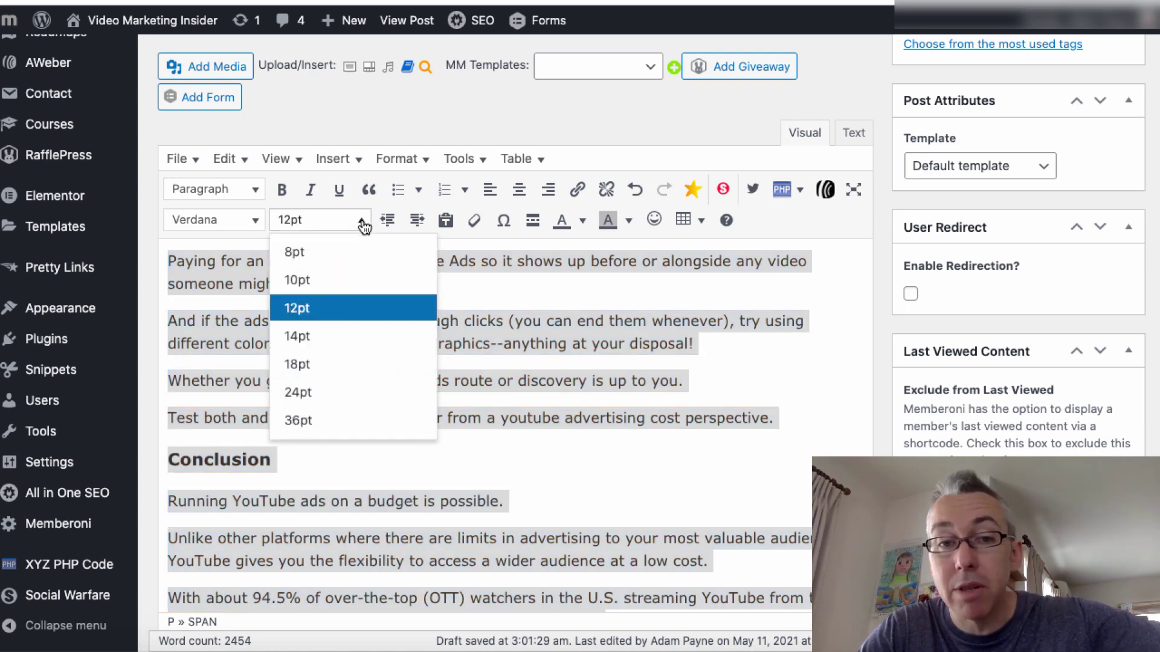
left_click(322, 340)
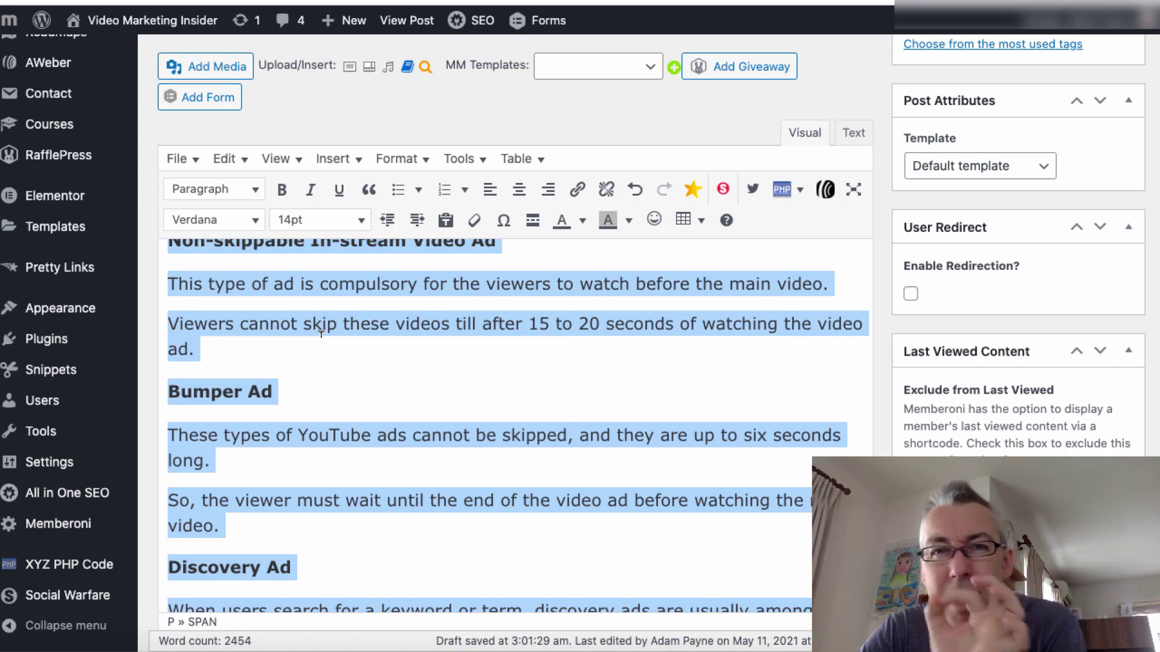
scroll(320, 333, "up", 15)
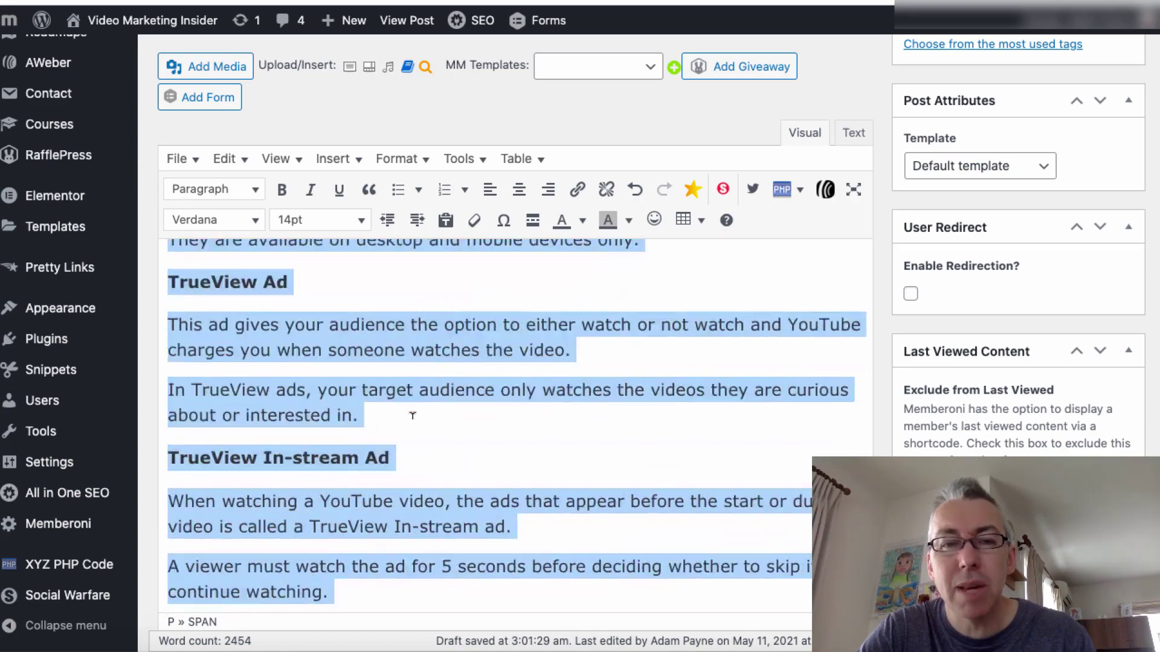
scroll(412, 416, "up", 15)
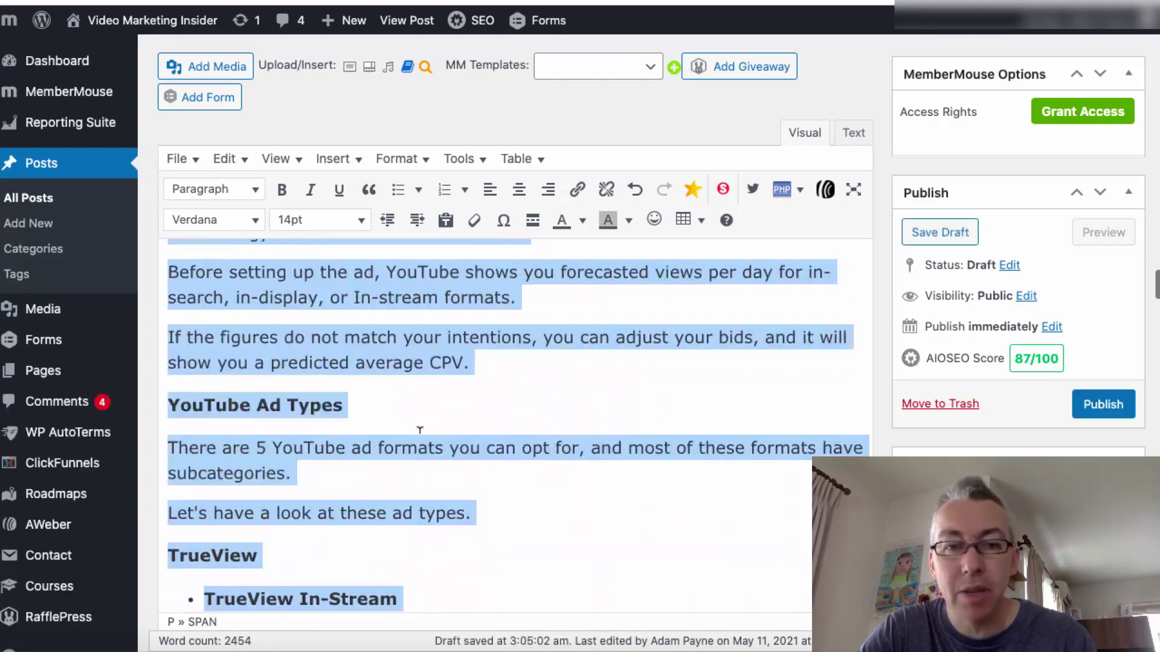
scroll(420, 430, "up", 20)
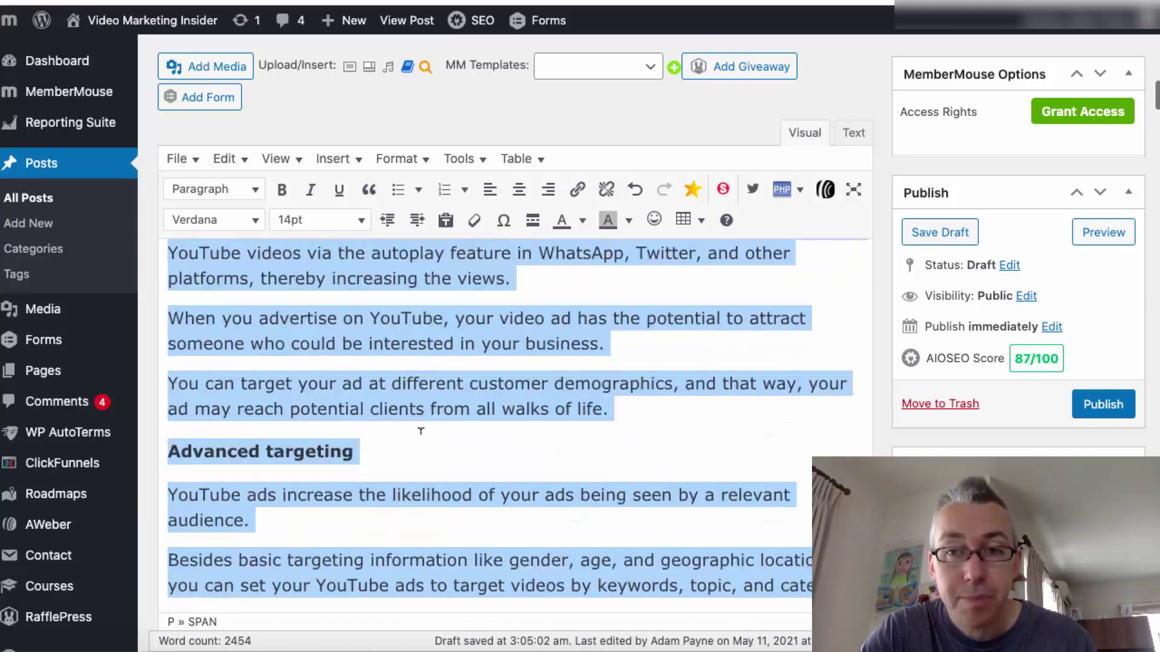
scroll(421, 431, "up", 20)
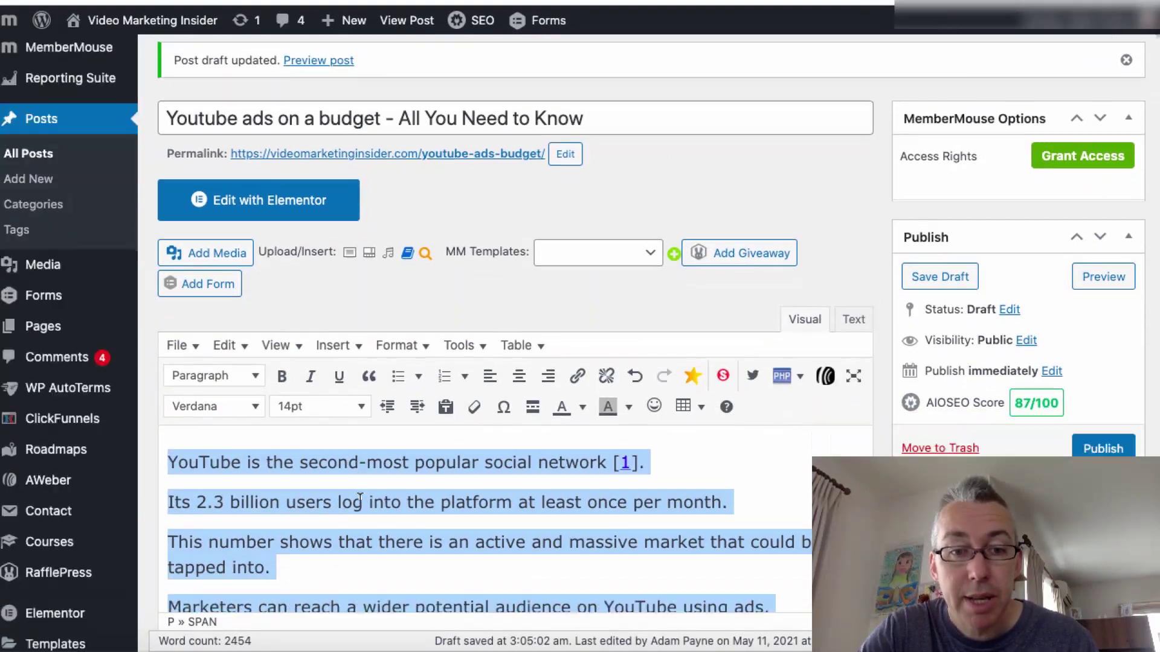
scroll(360, 499, "down", 2)
left_click(354, 466)
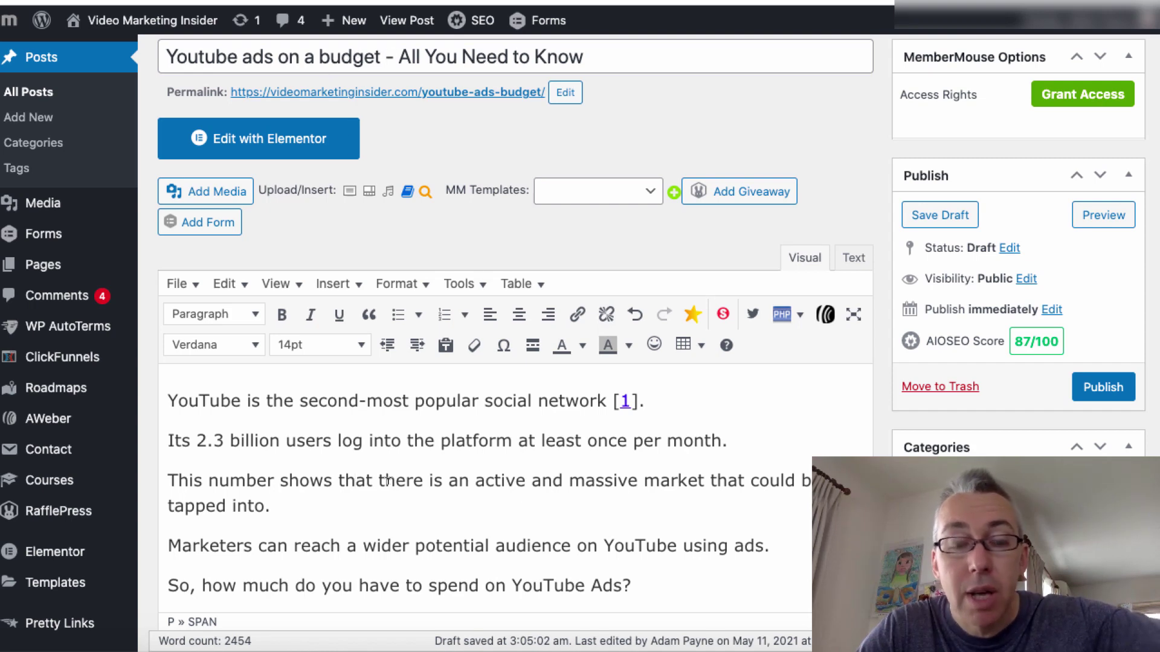
- Set the font size of the "Video Ads" heading to 18pt
scroll(387, 480, "down", 3)
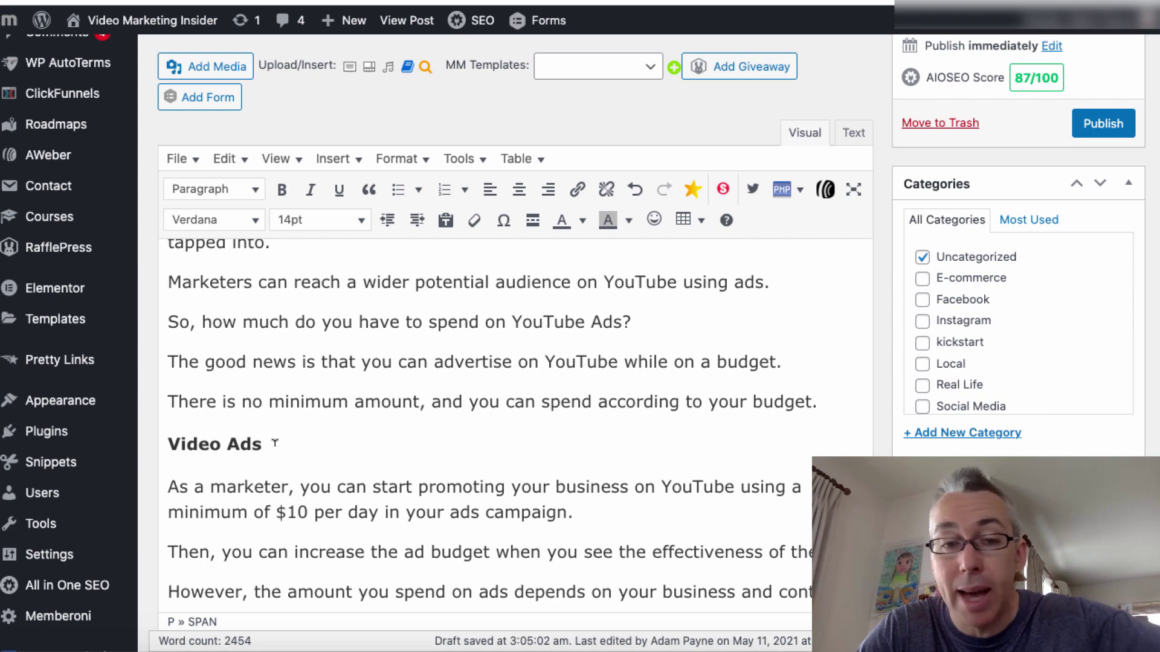
left_click_drag(274, 443, 163, 438)
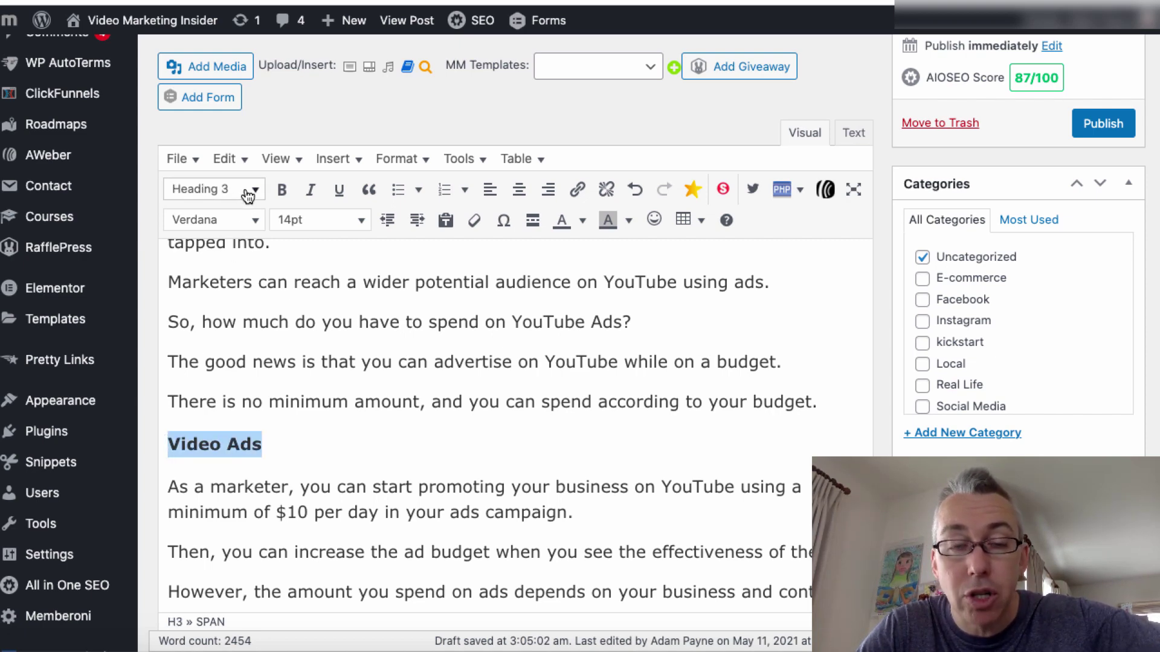
left_click(300, 224)
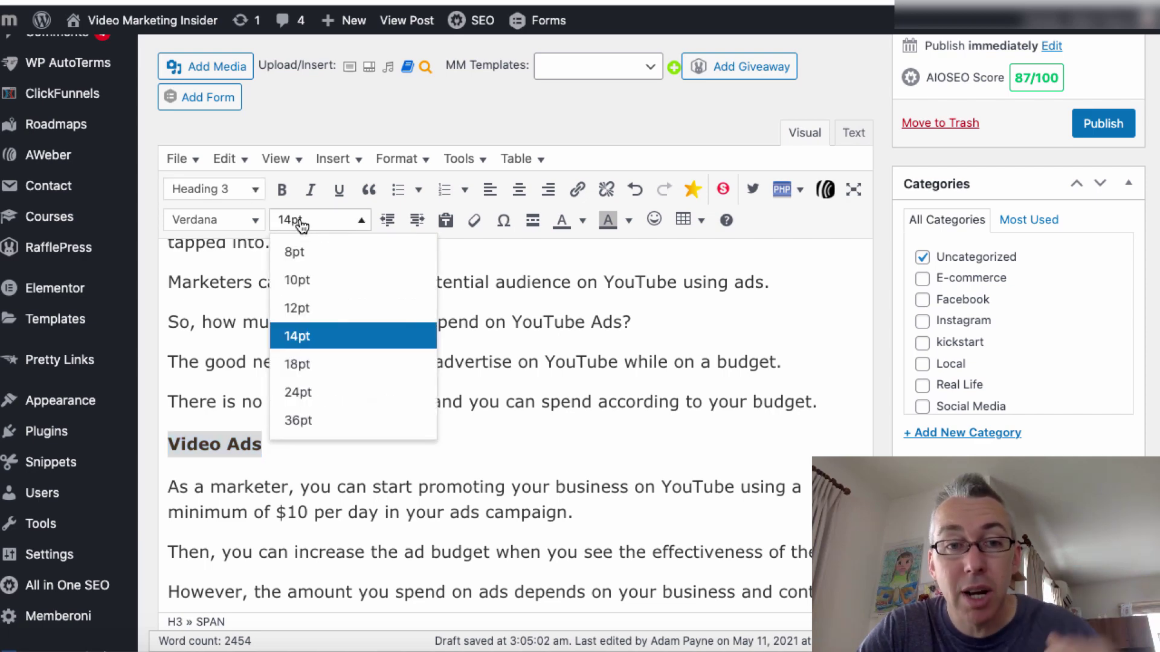
left_click(322, 370)
- Select the whole heading "Why Advertise on YouTube?"
scroll(367, 466, "down", 3)
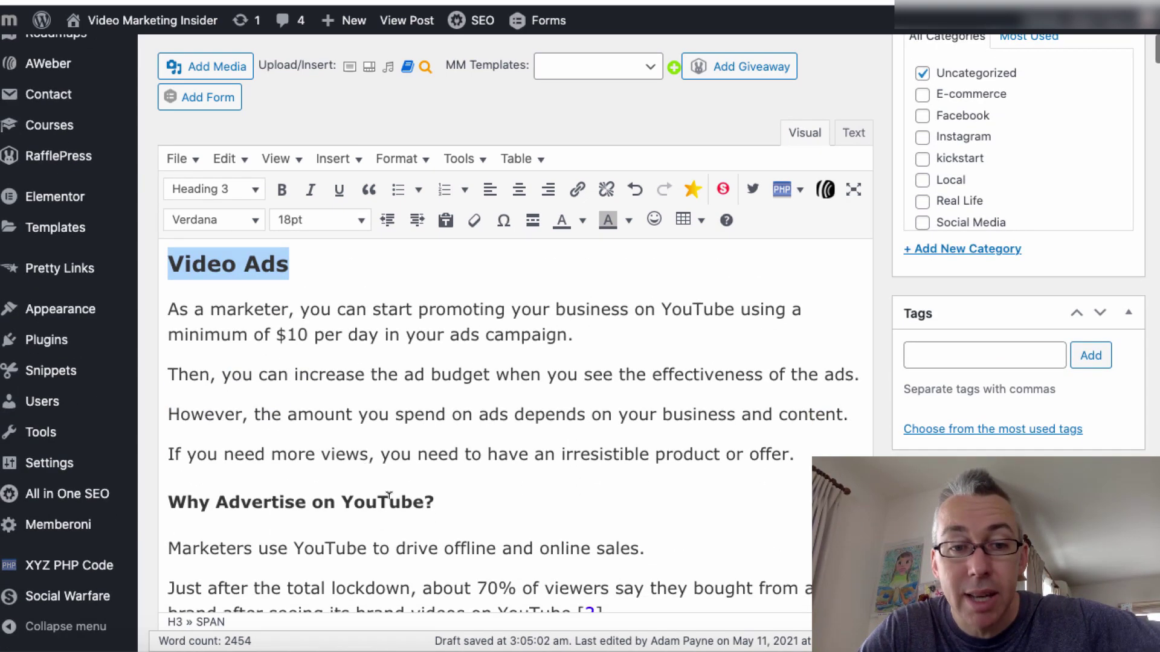
left_click_drag(443, 495, 390, 496)
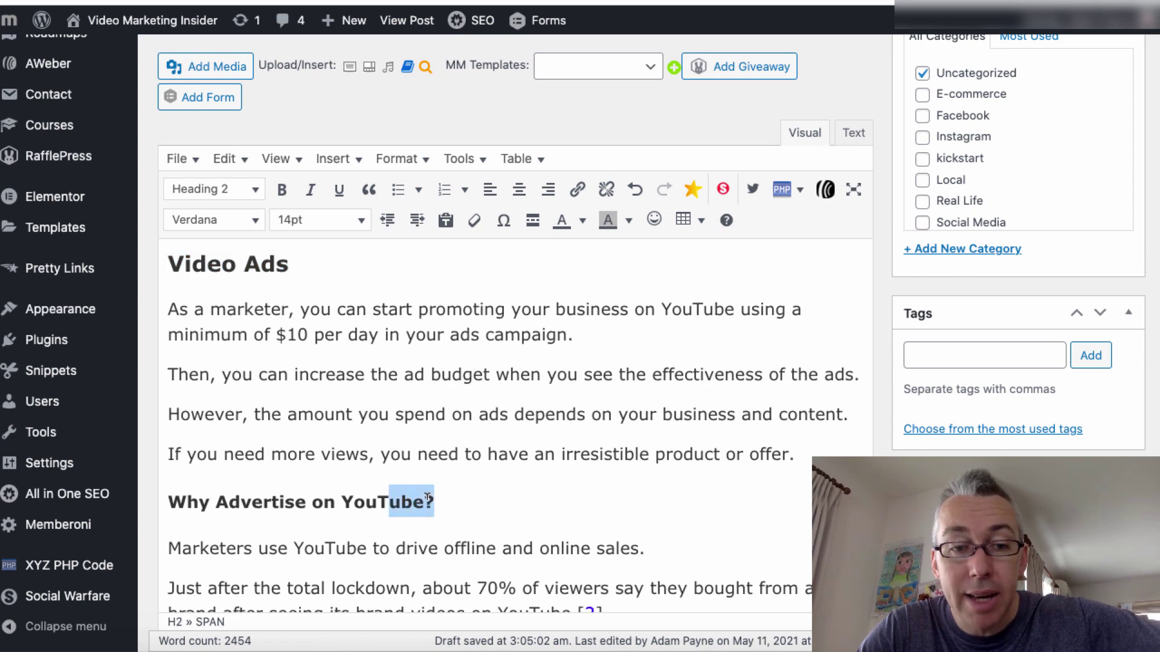
left_click(168, 495, "shift")
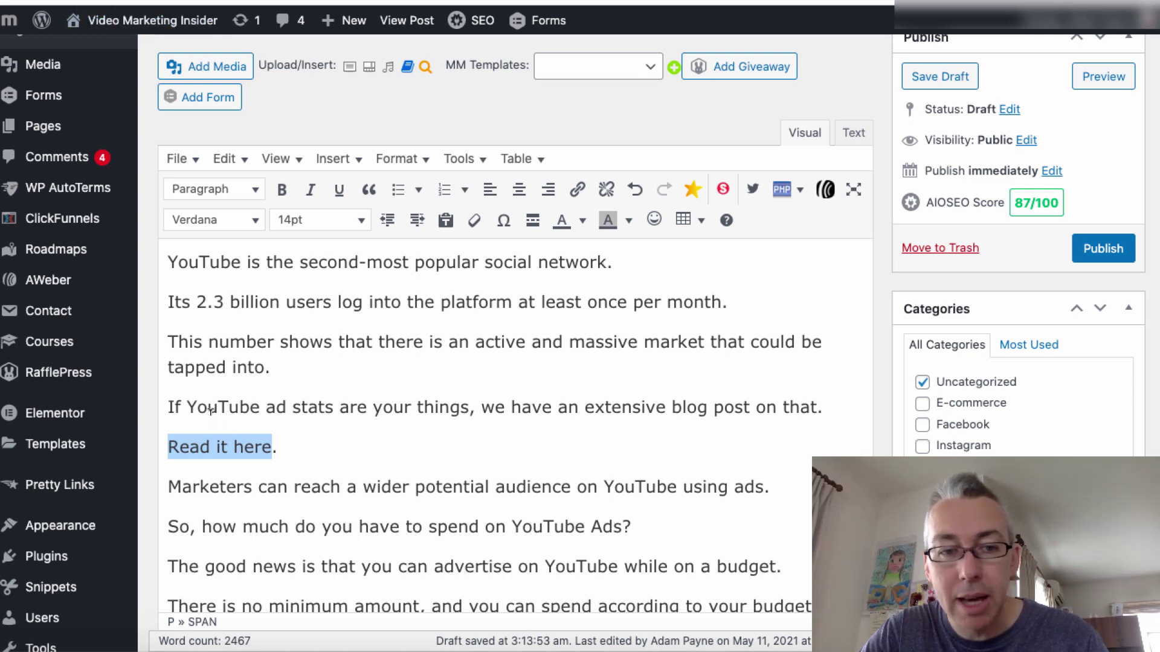
- Correct "things" to "thing" in the sentence about YouTube ad stats
left_click(468, 406)
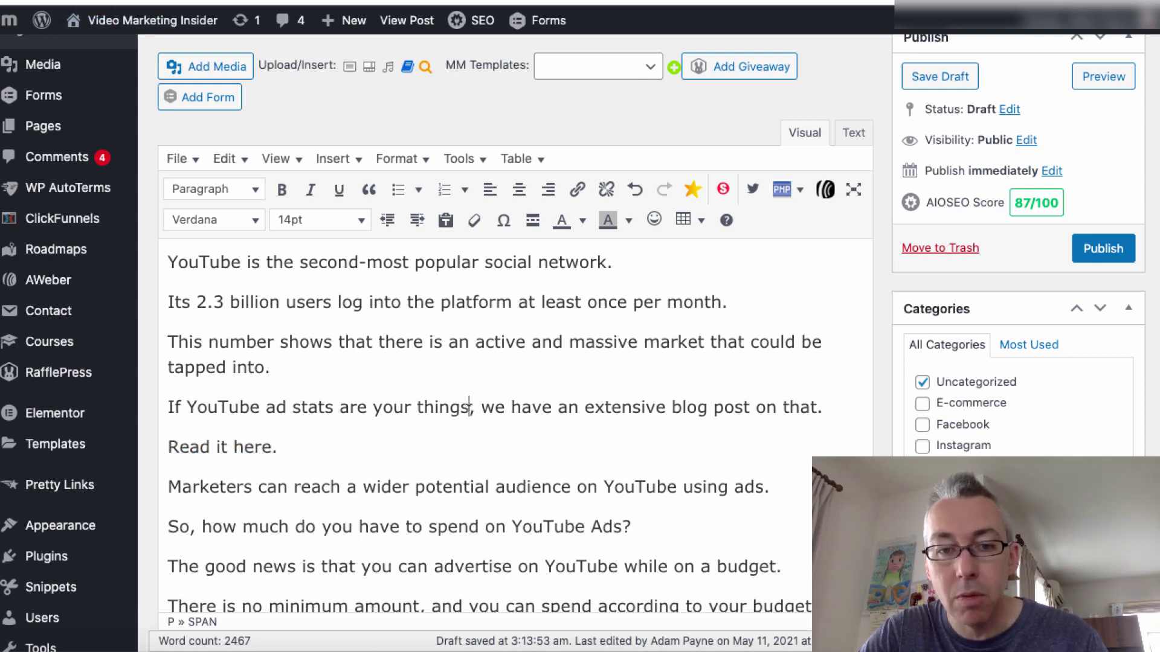
key("BackSpace")
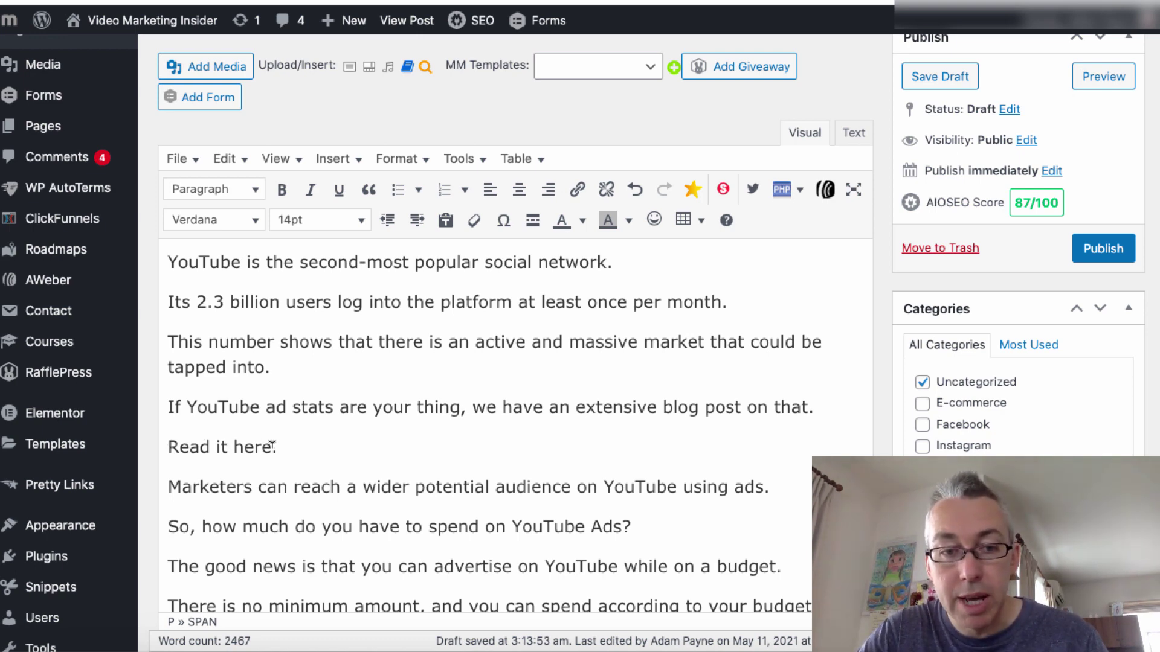
- Link the text "Read it here" to the copied videomarketinginsider.com/youtube-ad-statistics/ address and make it open in a new tab
left_click_drag(168, 446, 264, 453)
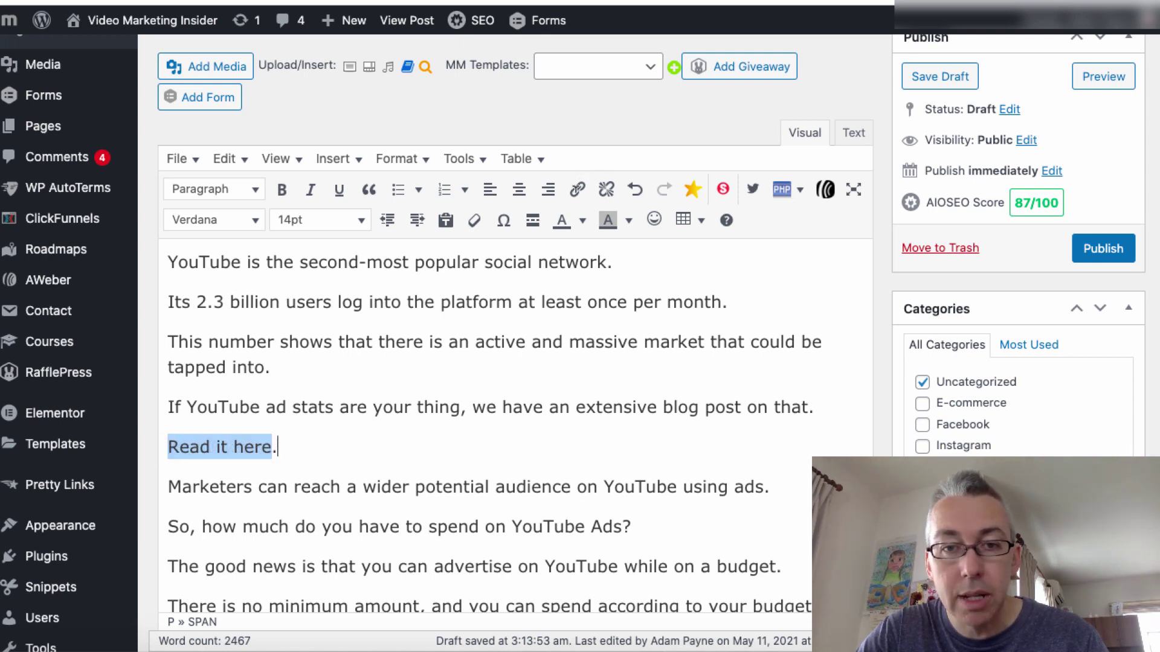
left_click(577, 191)
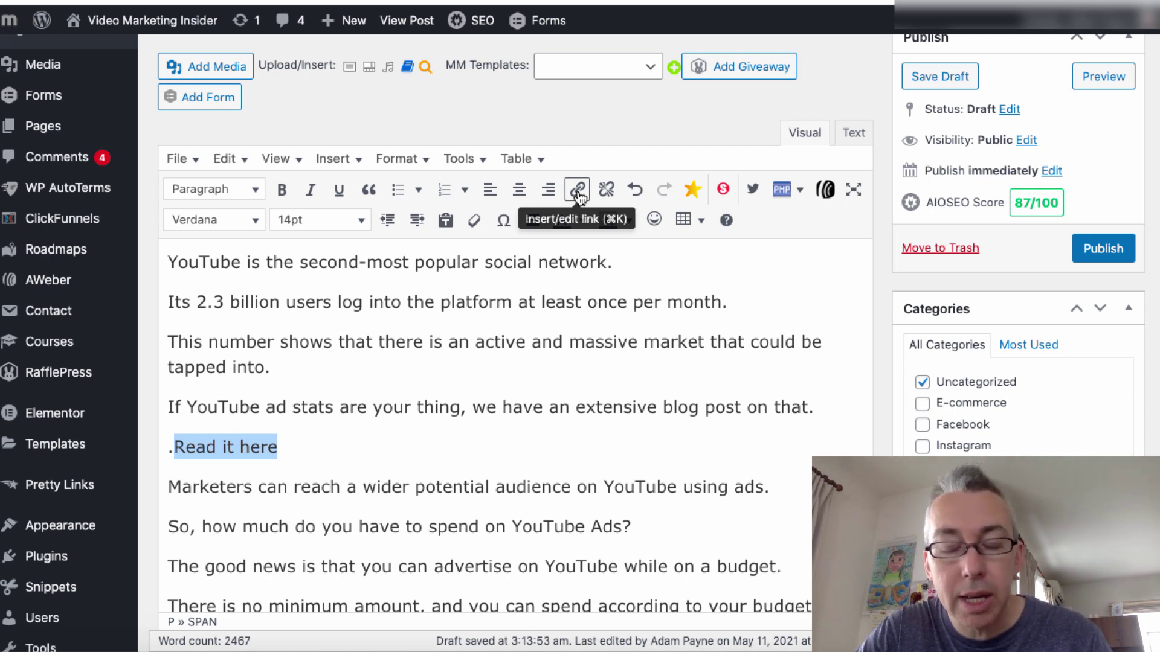
left_click(577, 193)
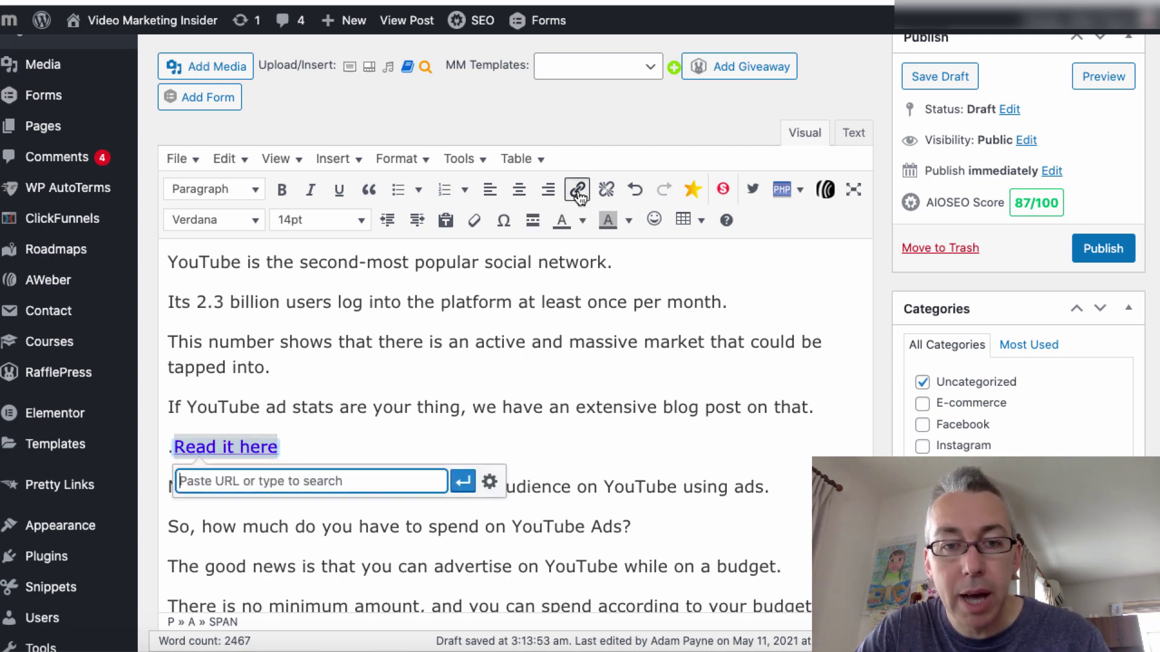
key("super+v")
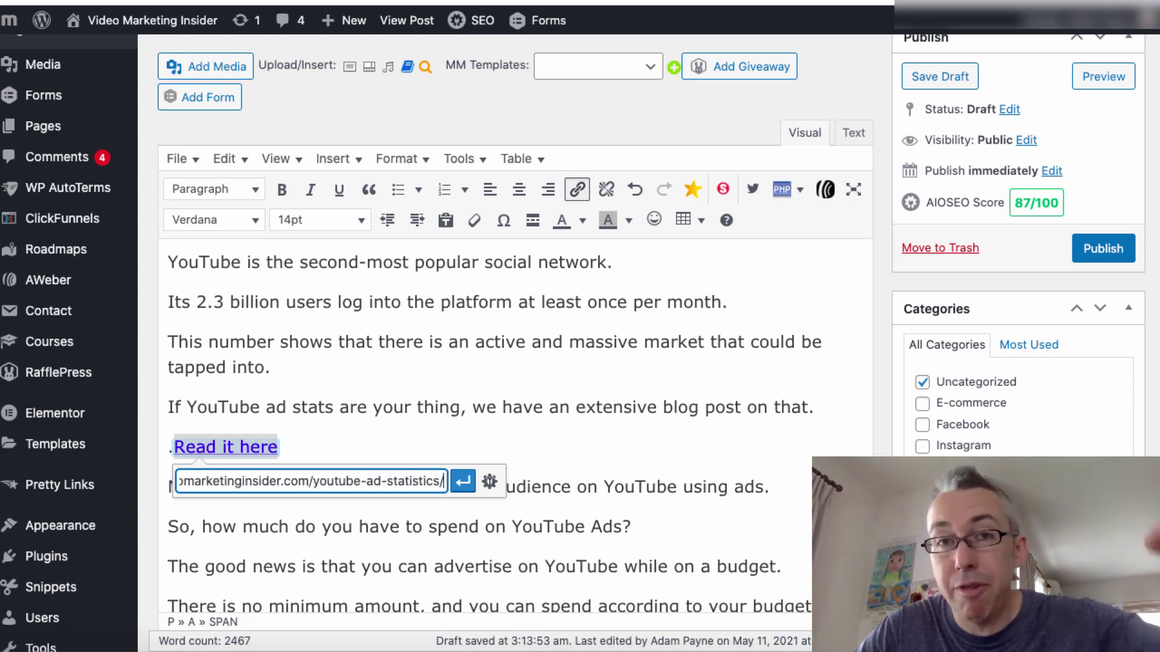
left_click(489, 481)
left_click(453, 243)
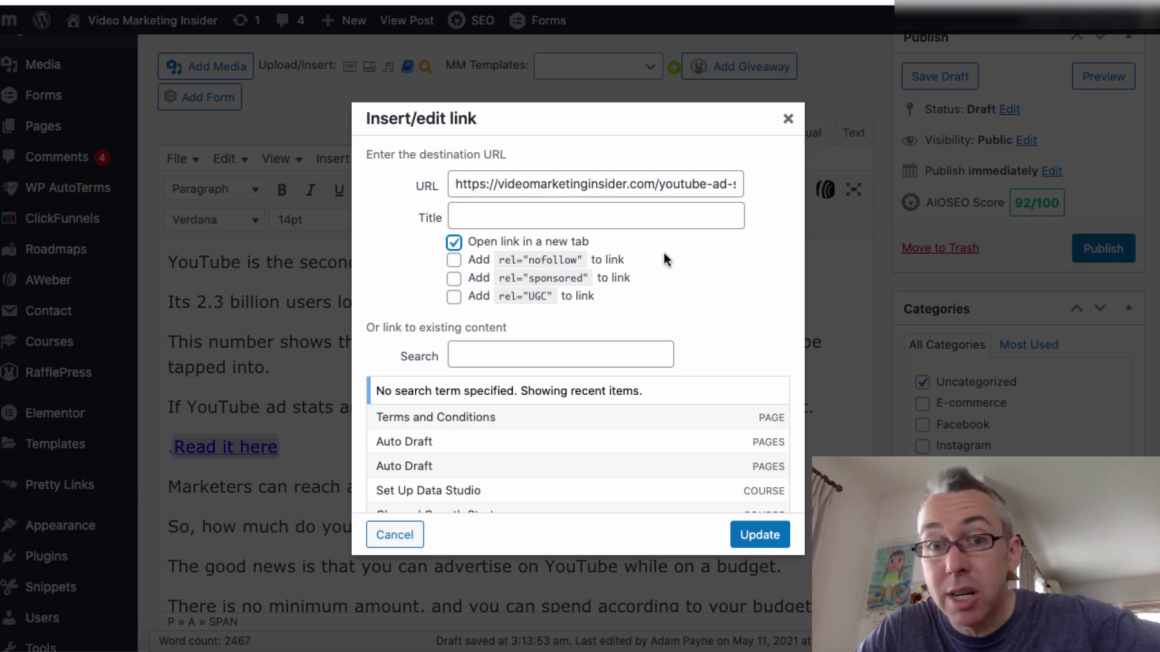
left_click(750, 531)
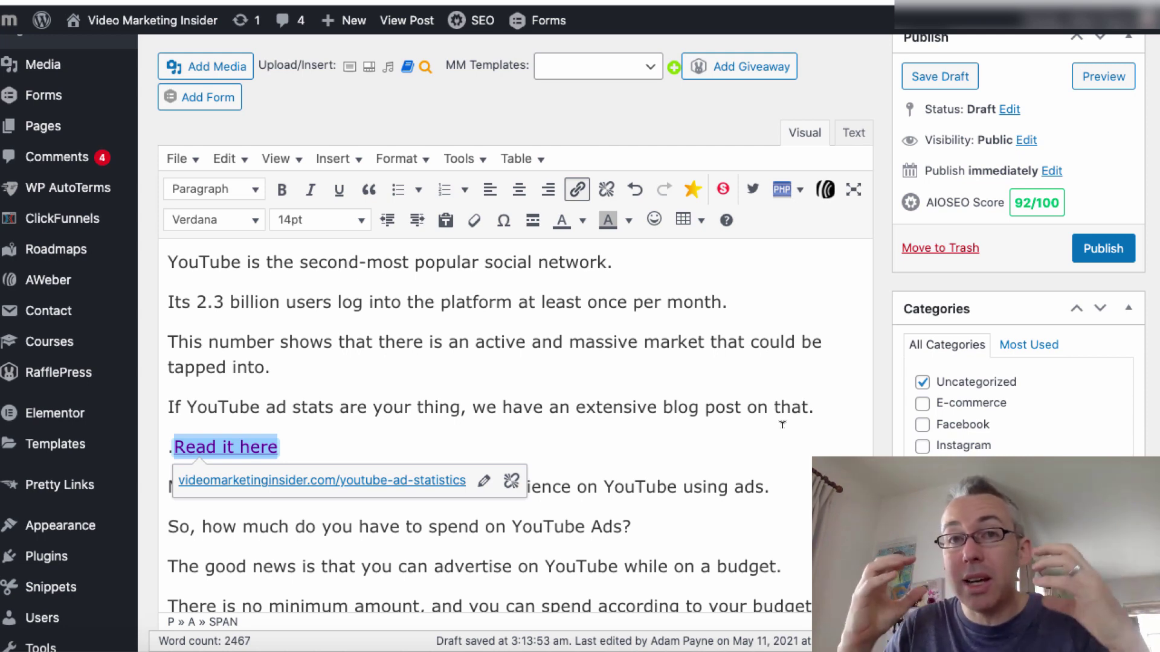
- Delete the stray period before the "Read it here" link and save the post draft
key("Home")
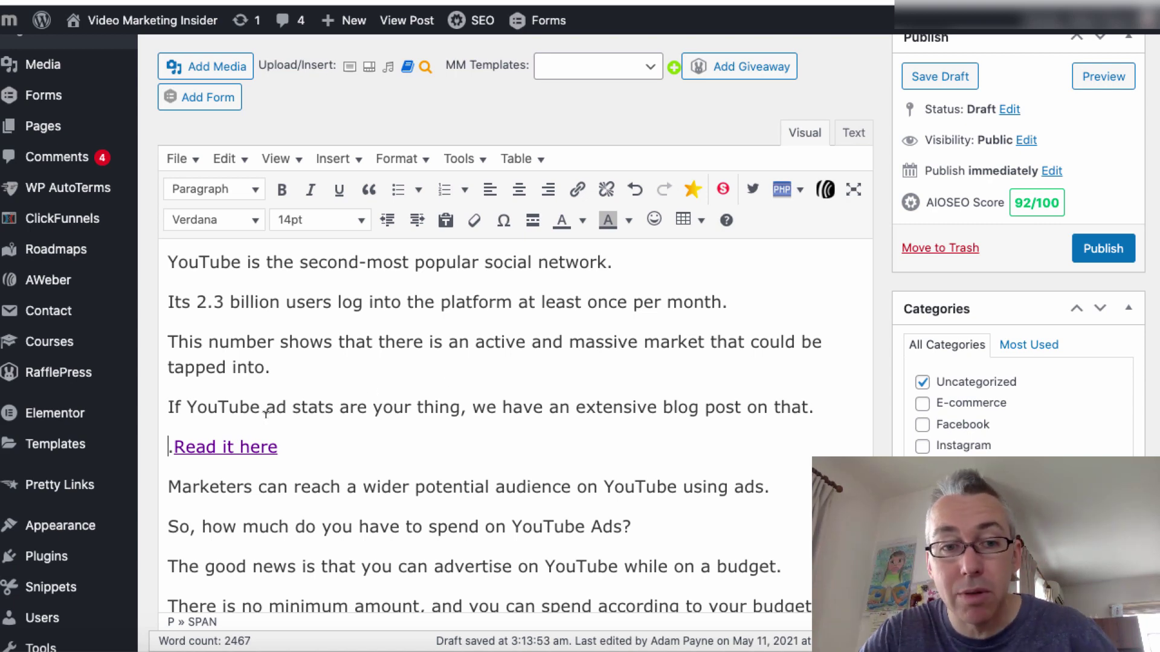
key("Delete")
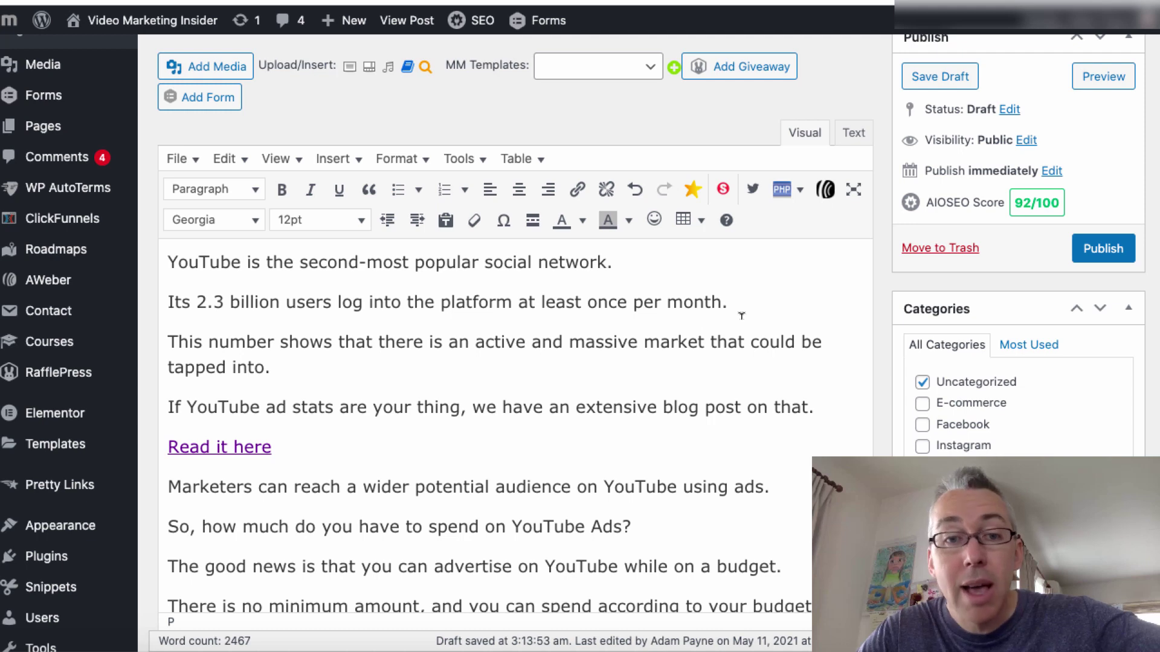
left_click(941, 74)
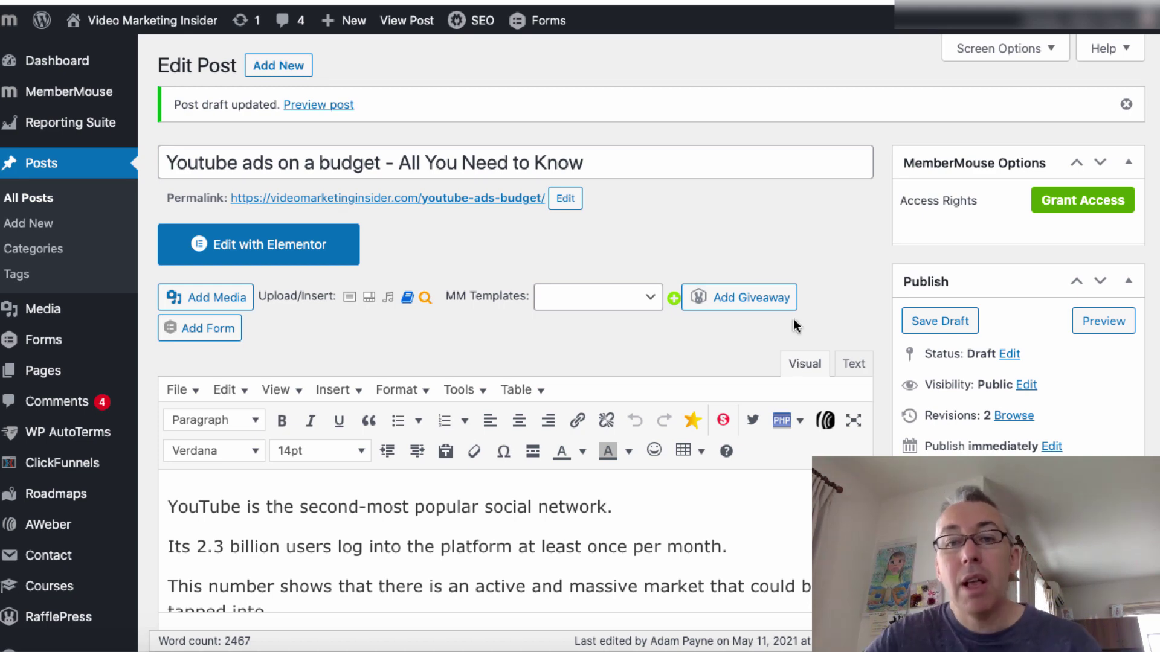
- Copy "Youtube ads on a budget" from the post's title into the AIOSEO post title
scroll(764, 514, "down", 5)
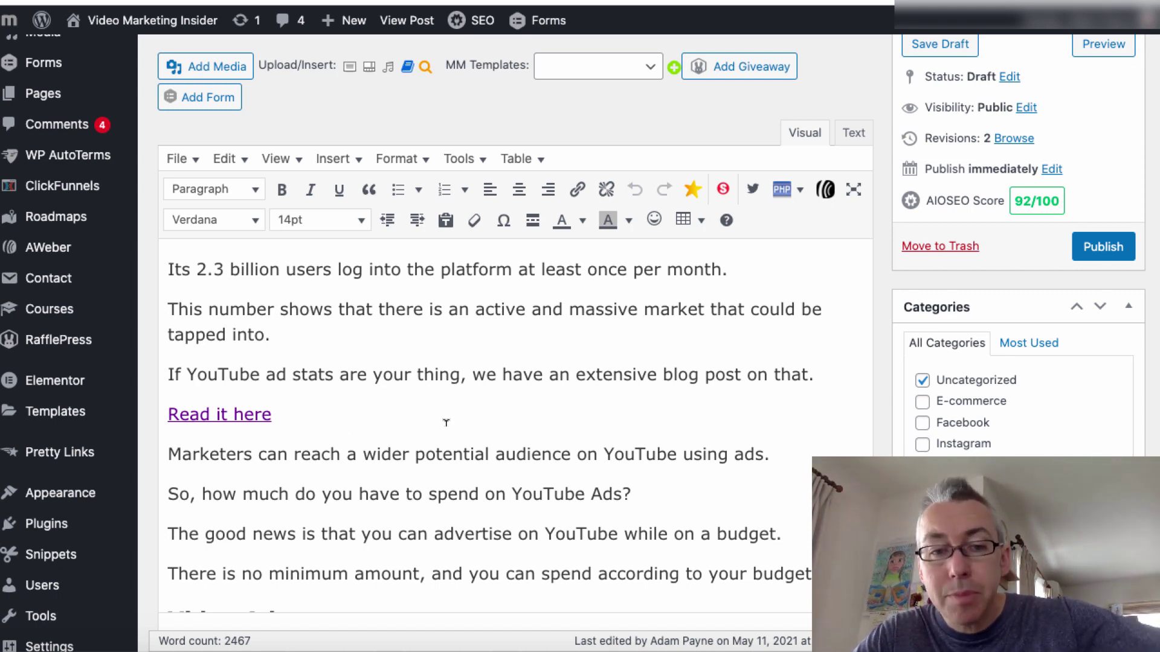
scroll(387, 434, "up", 5)
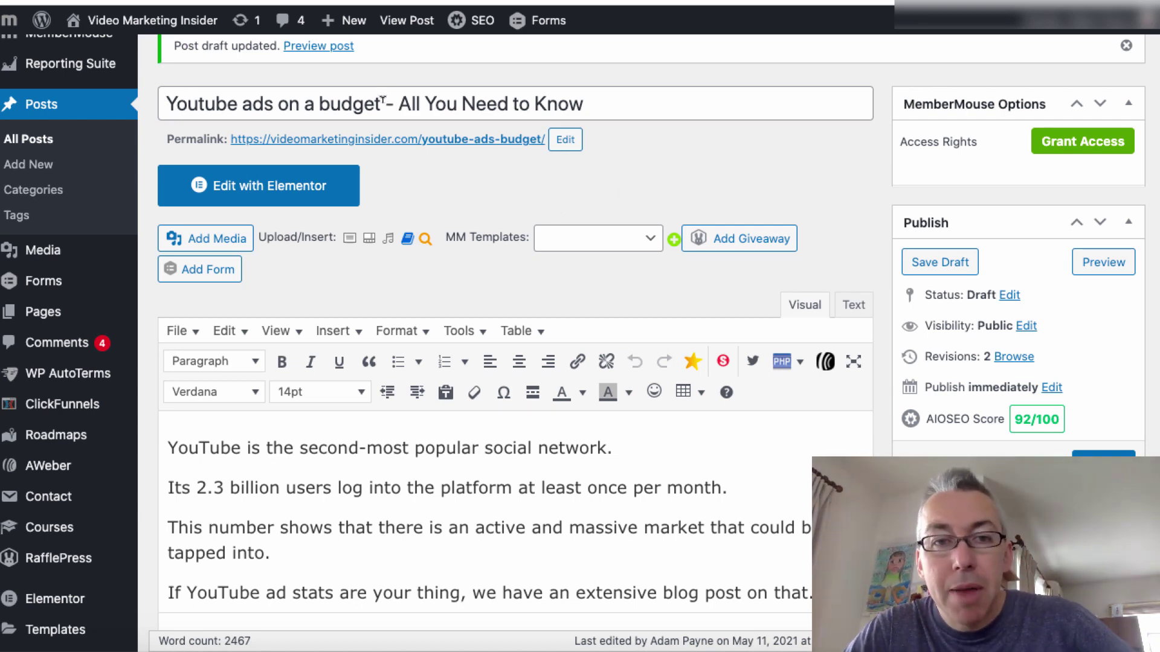
left_click_drag(382, 100, 165, 97)
key("super+c")
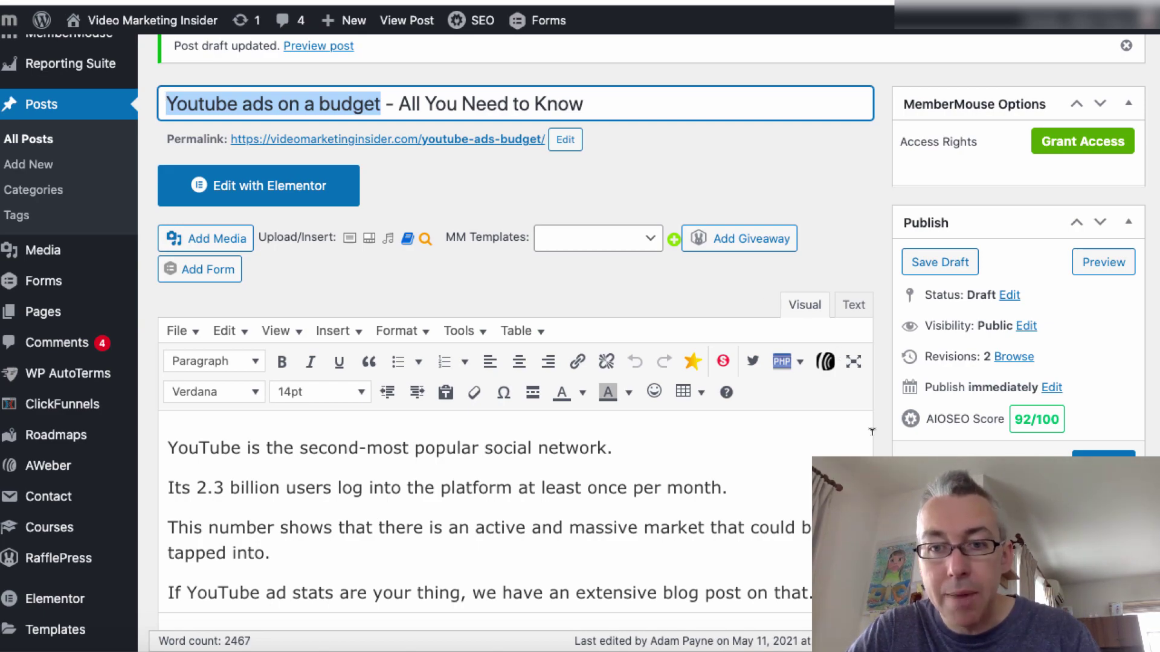
scroll(872, 431, "down", 20)
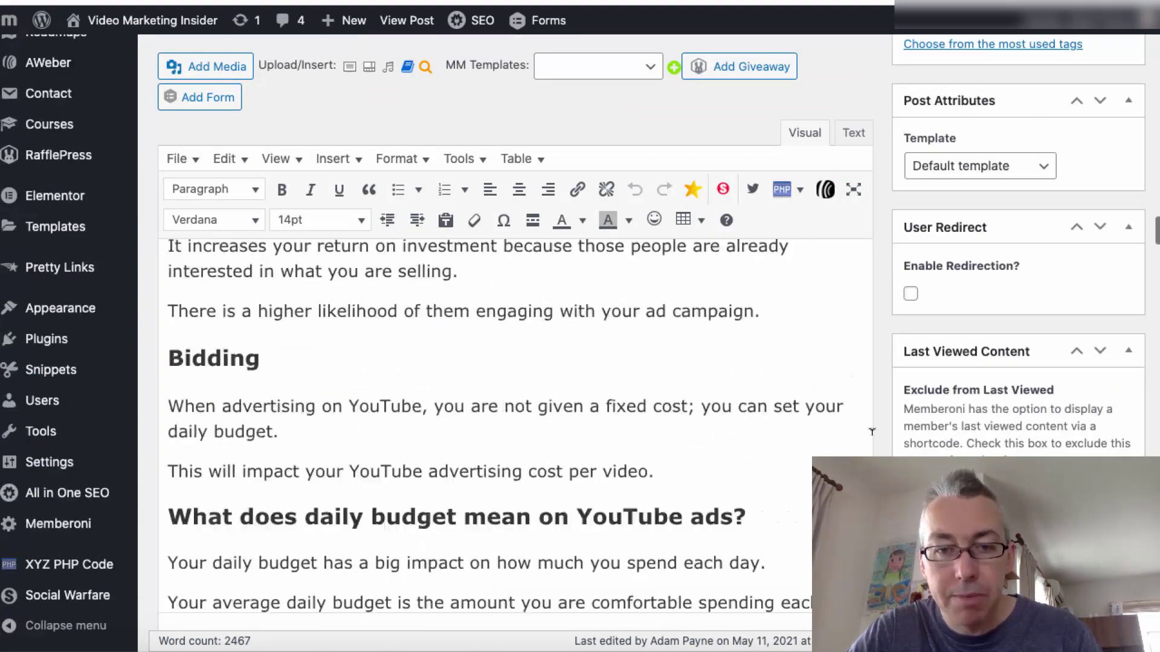
scroll(871, 431, "down", 20)
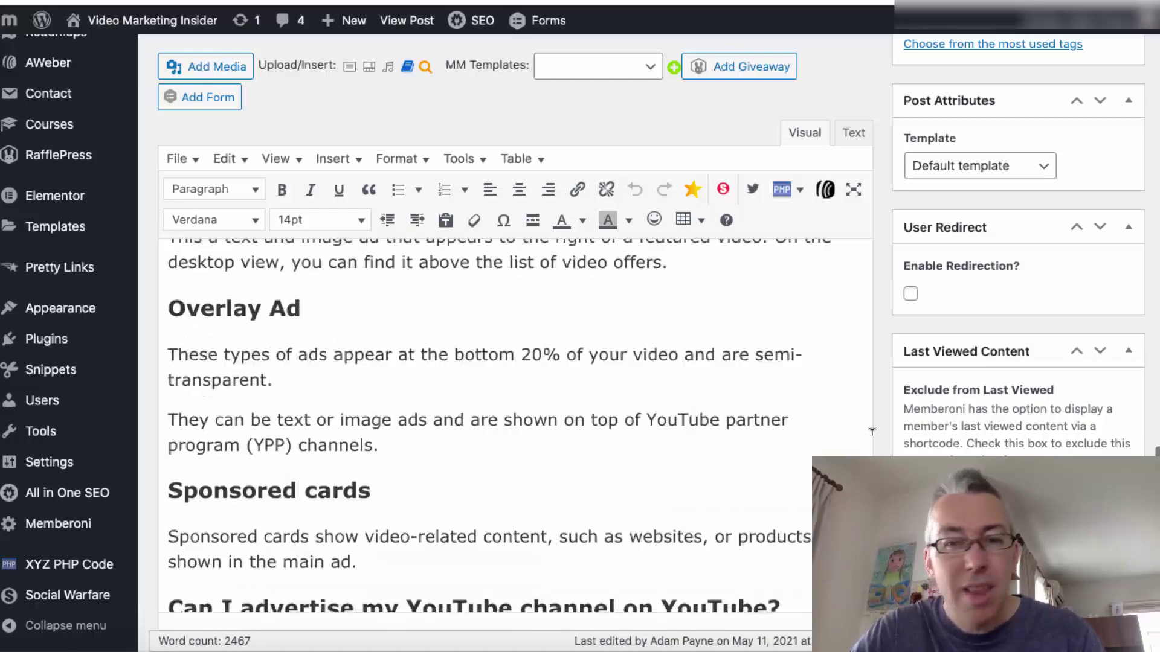
scroll(871, 431, "down", 20)
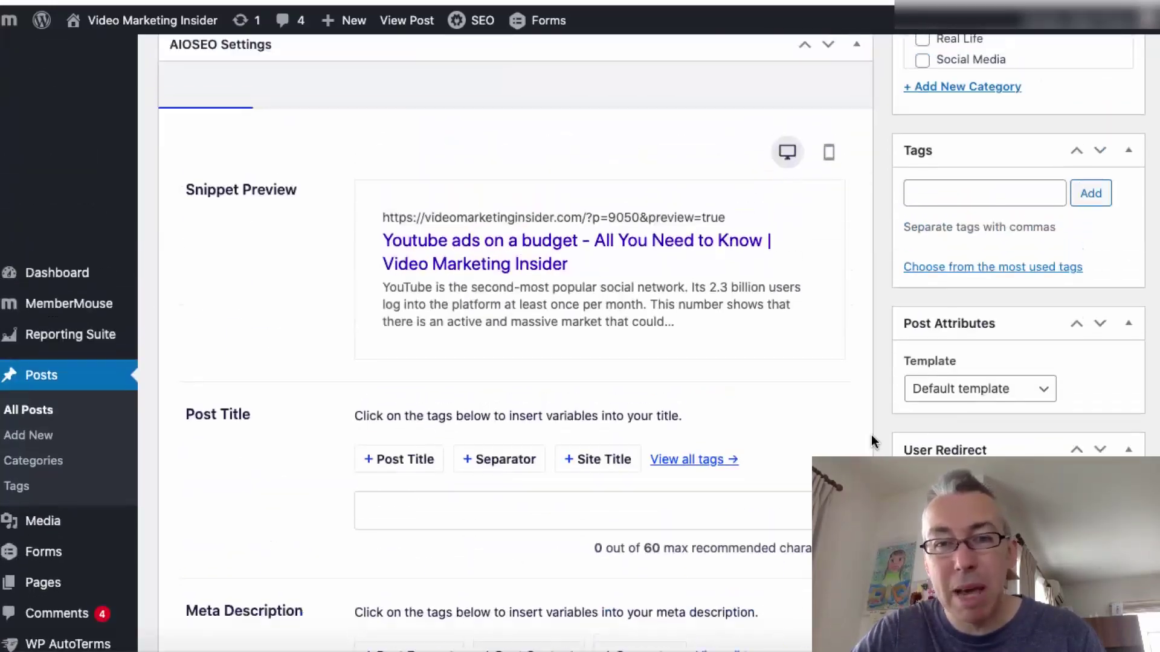
scroll(873, 442, "up", 3)
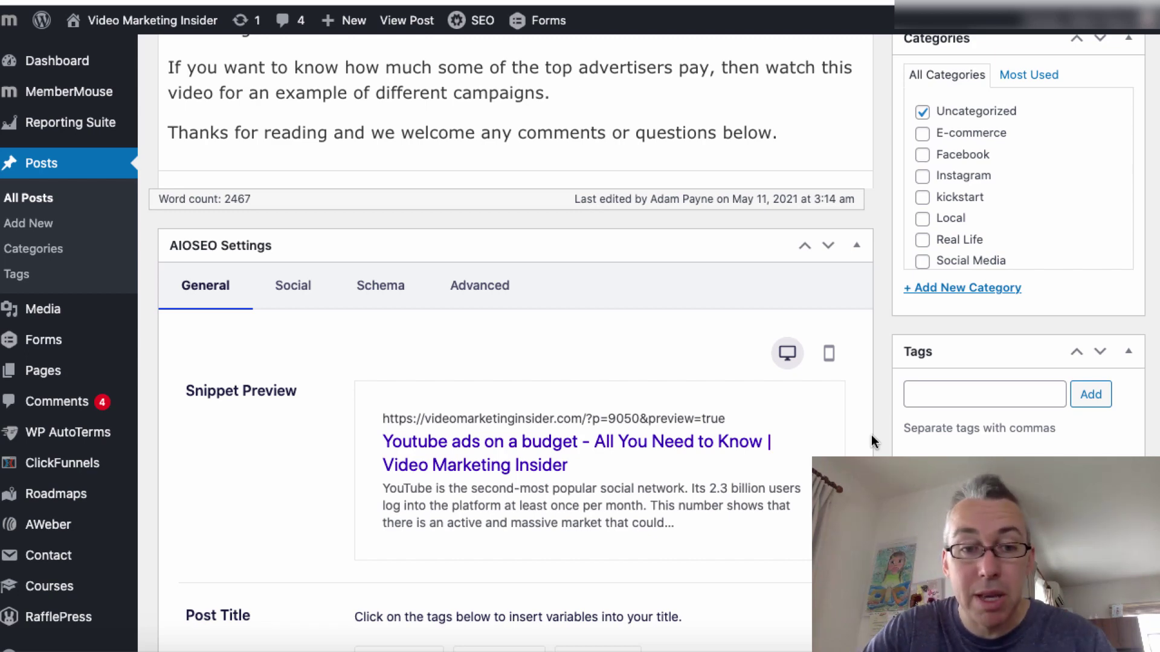
scroll(871, 441, "down", 10)
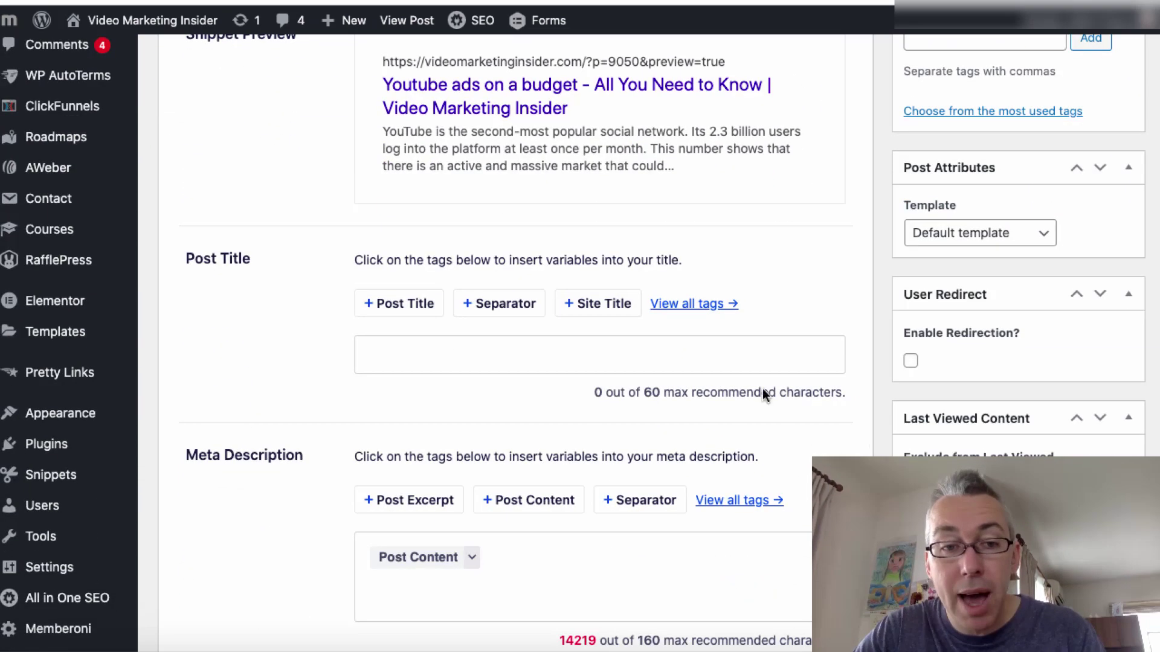
left_click(387, 344)
key("super+v")
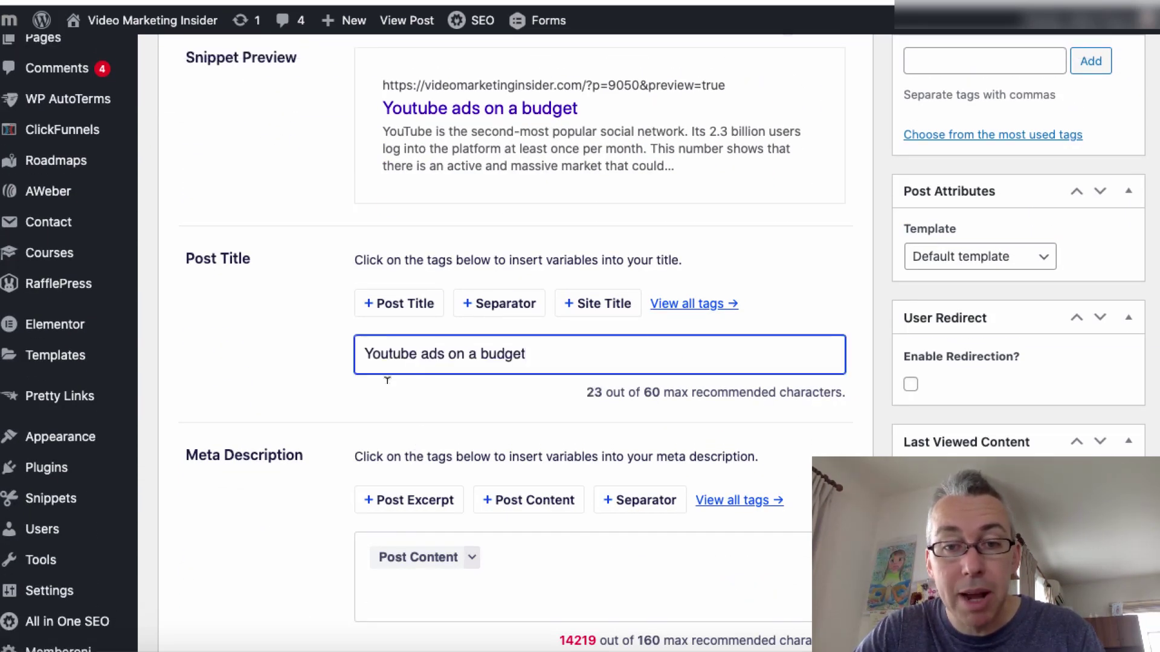
- Remove the Post Content tag from the meta description and extend the SEO title to "Youtube ads on a budget: All you Need to Know."
left_click(501, 554)
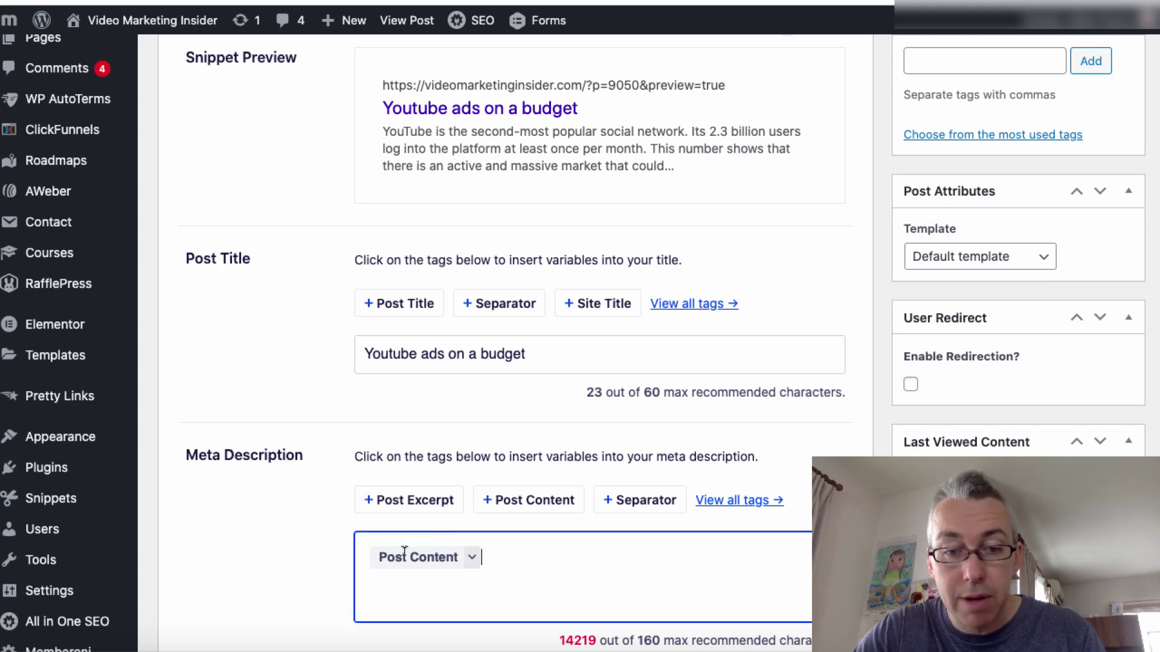
key("BackSpace")
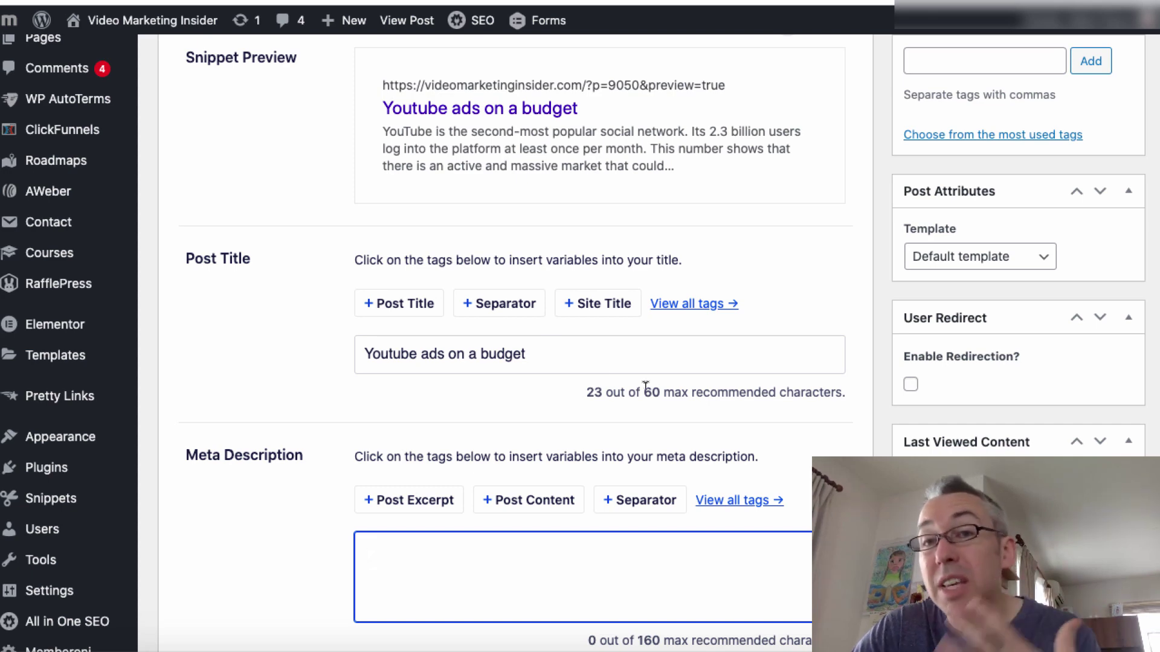
left_click(542, 353)
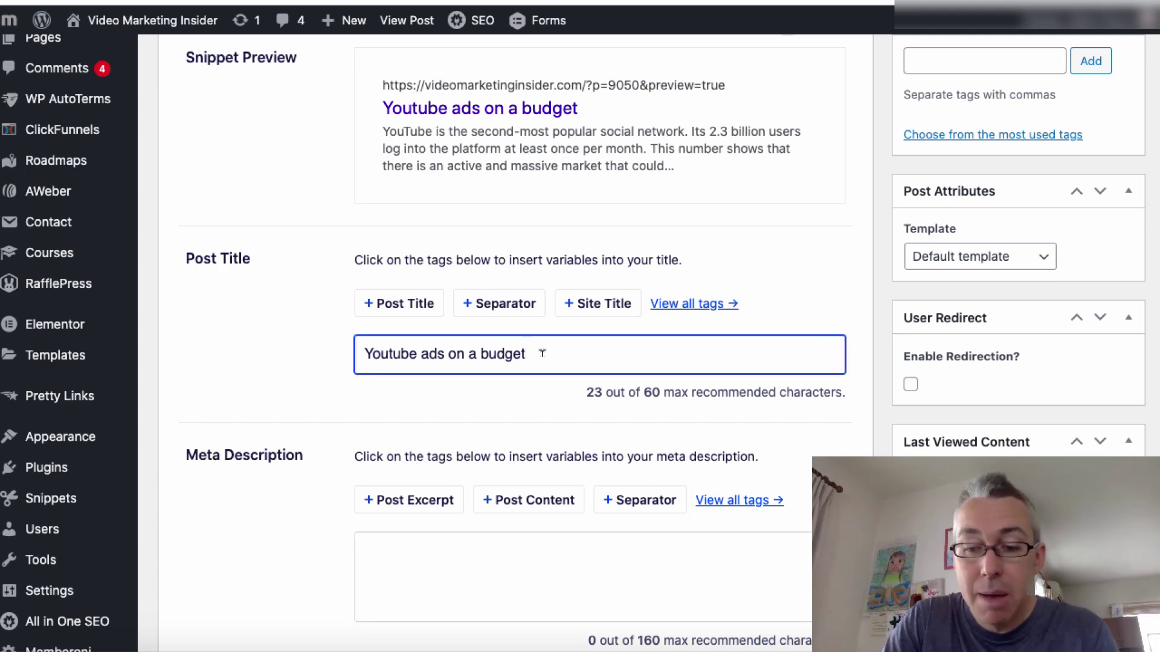
type(": E")
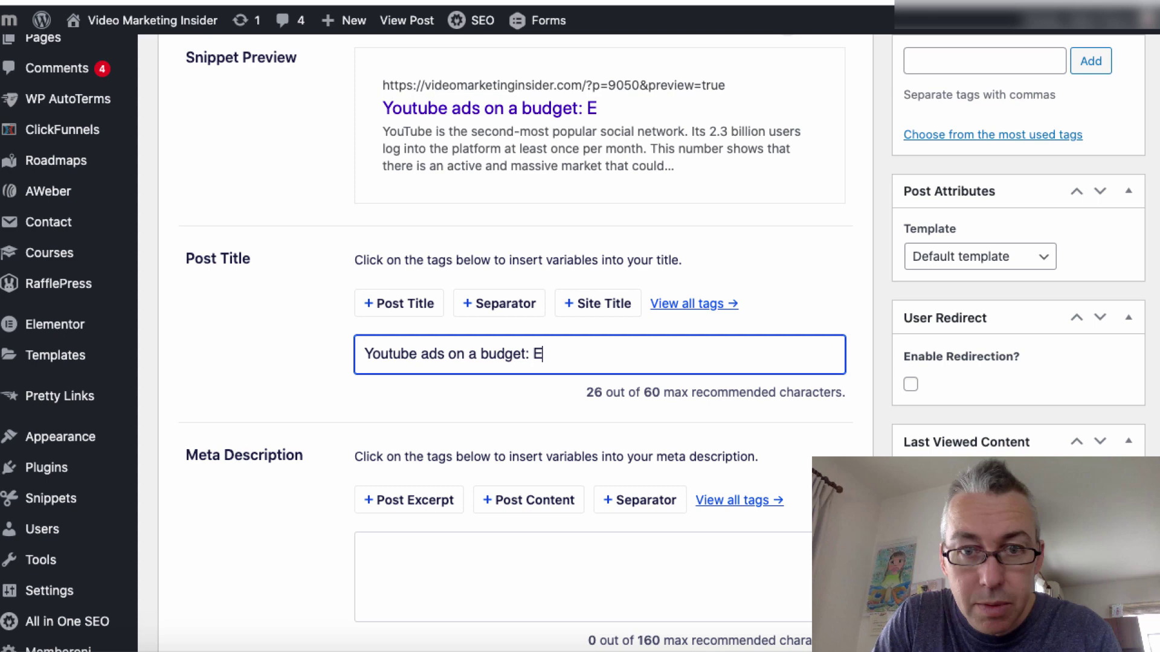
key("BackSpace")
type("All you")
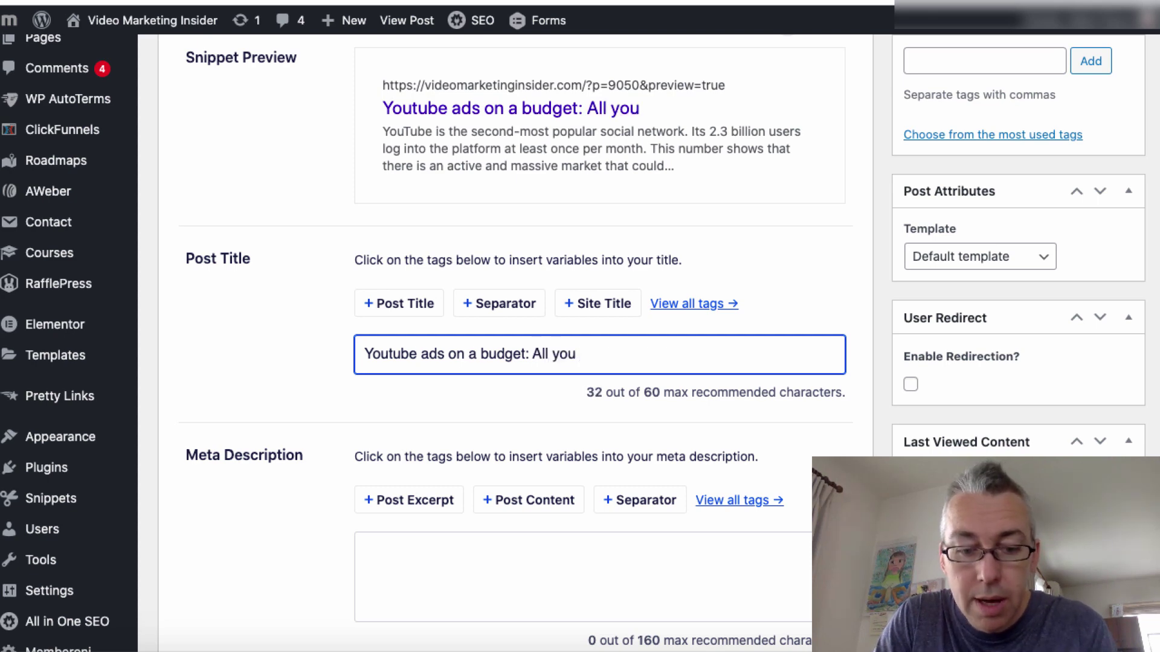
type(" Need to Know.")
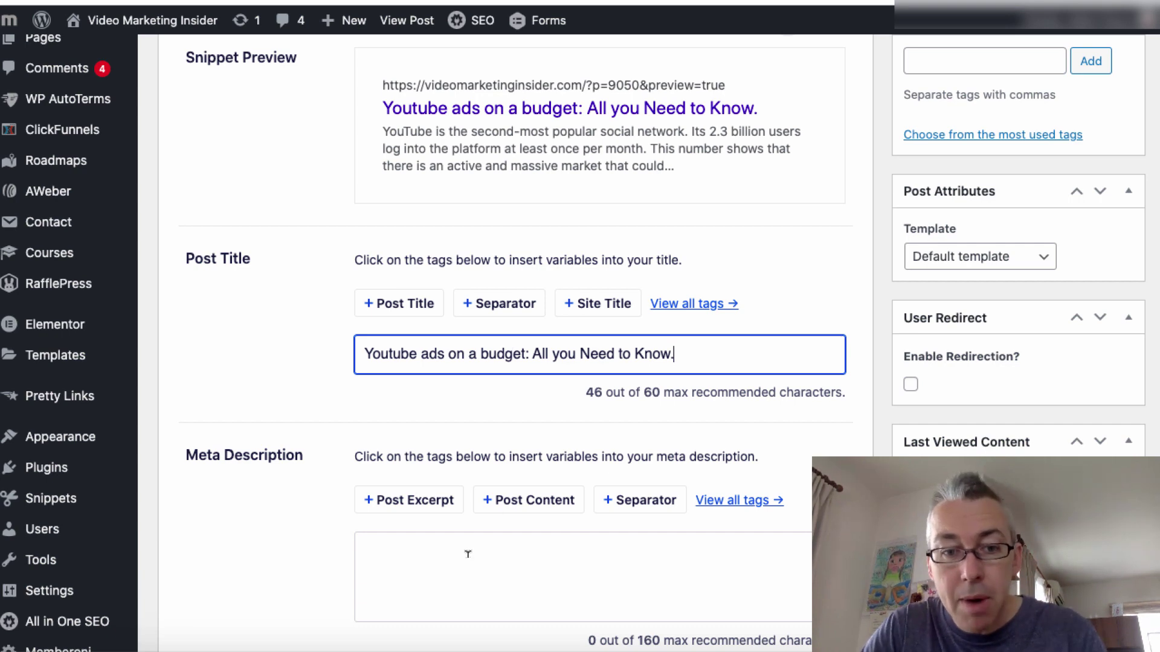
- Write a meta description beginning "Want to run Youtube ads on a budget? Then fear not." and ending "without breaking the bank..."
left_click(468, 554)
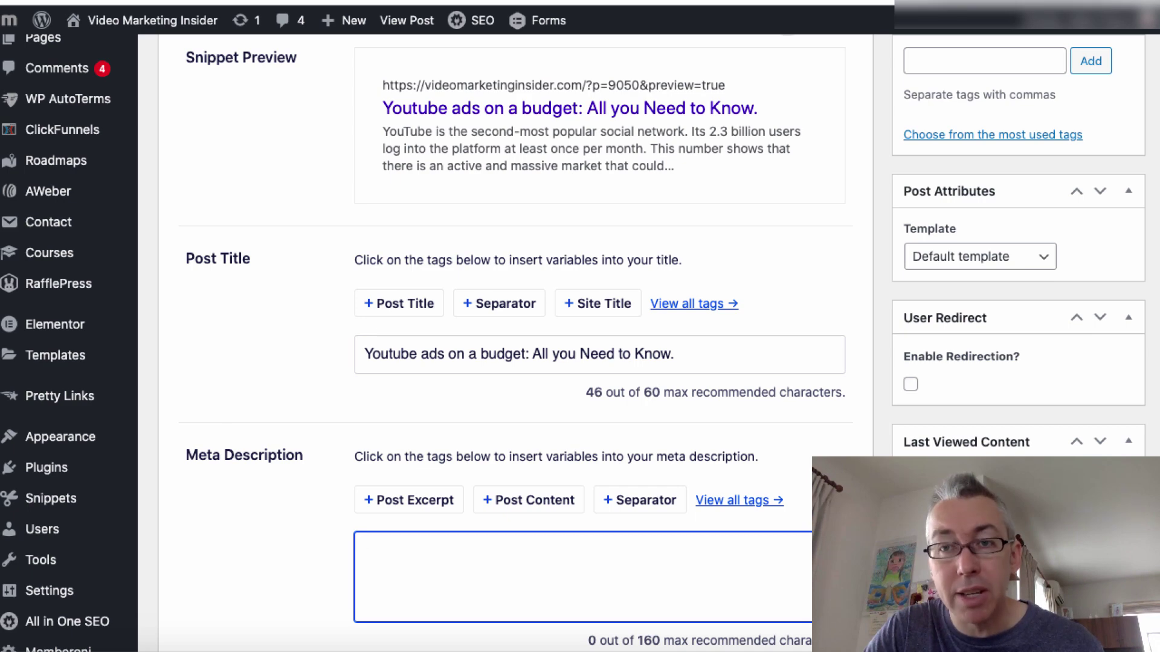
type("Want to run Youtube ads on a budget? Then fear not. We reveal all you need to know to take advantage of YOUTUBE ADs without breaking the bank...")
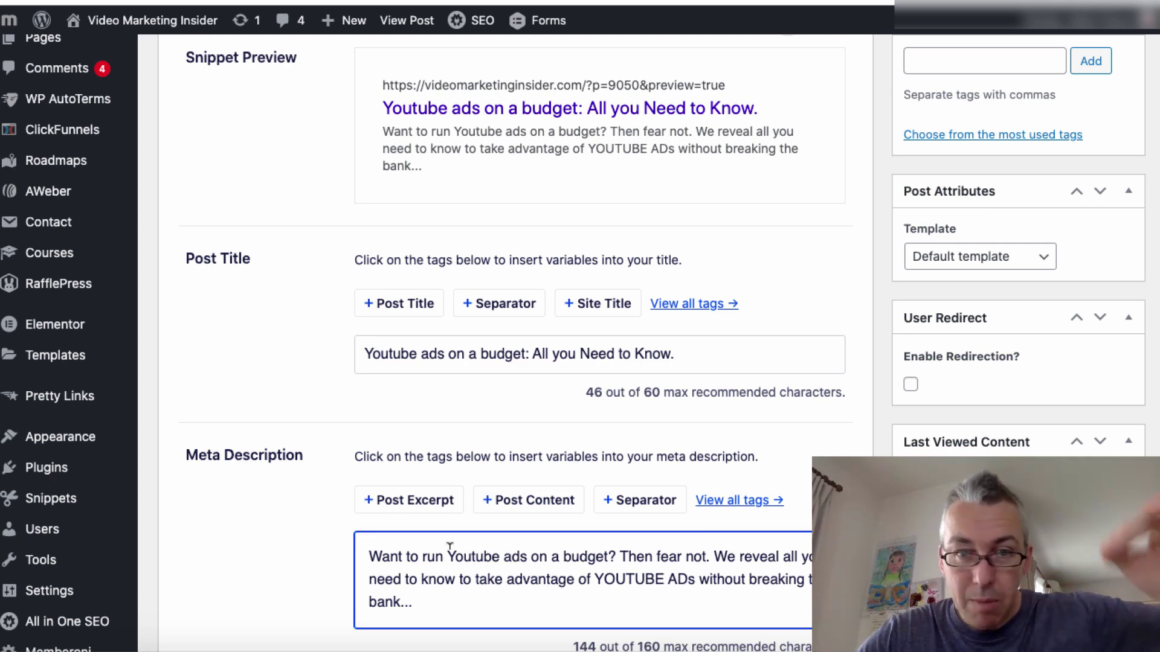
- Add "YouTube ads on a budget" as the post's focus keyphrase
scroll(292, 553, "down", 5)
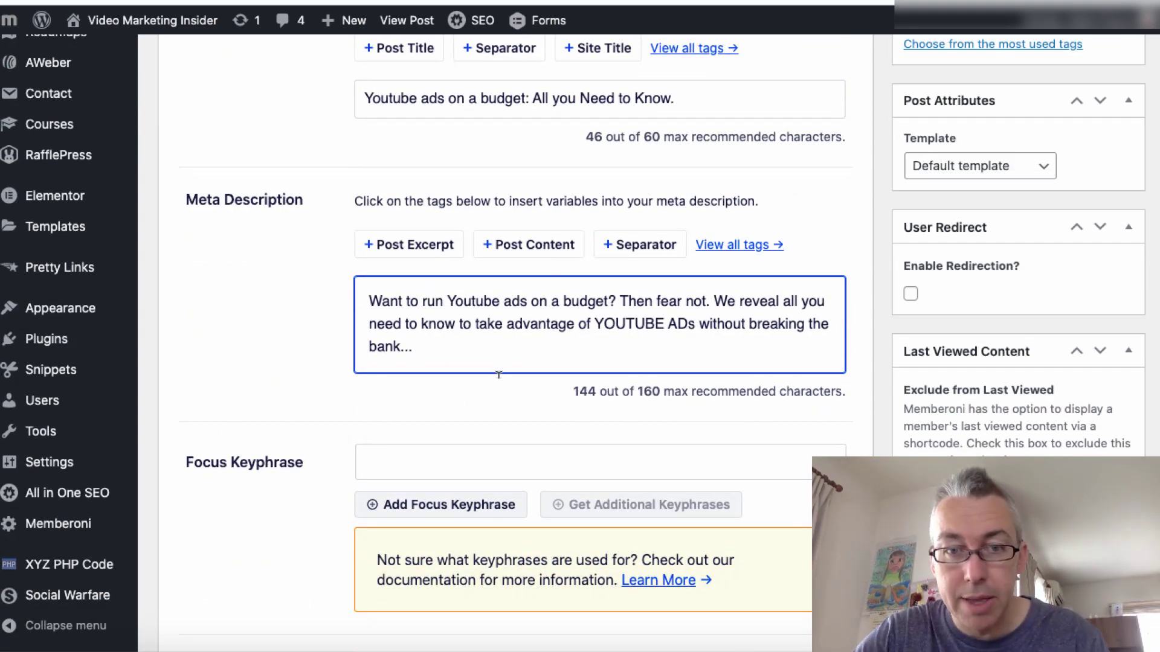
left_click(417, 453)
type("Y")
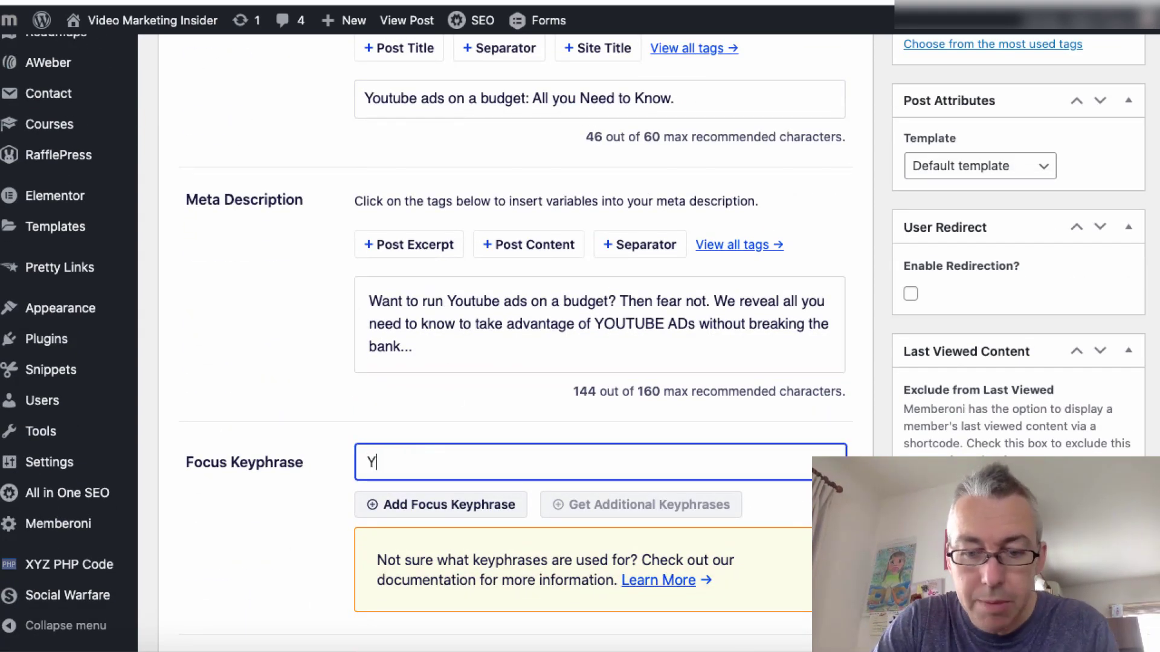
type("ouTube ads ")
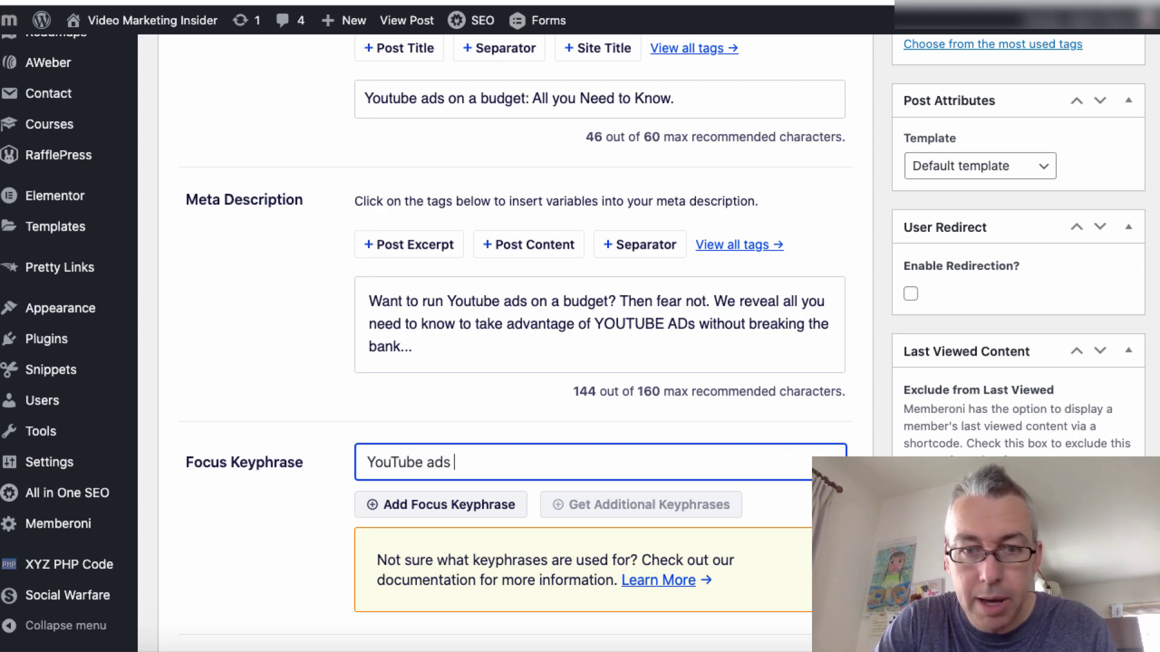
type("on a budget")
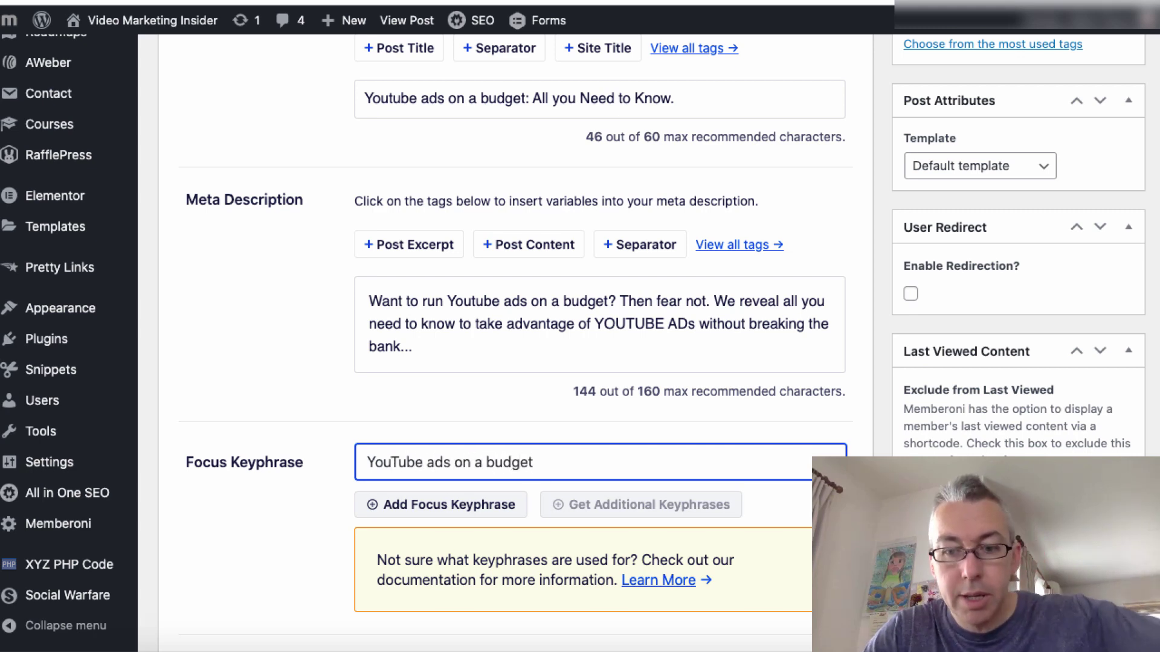
key("Return")
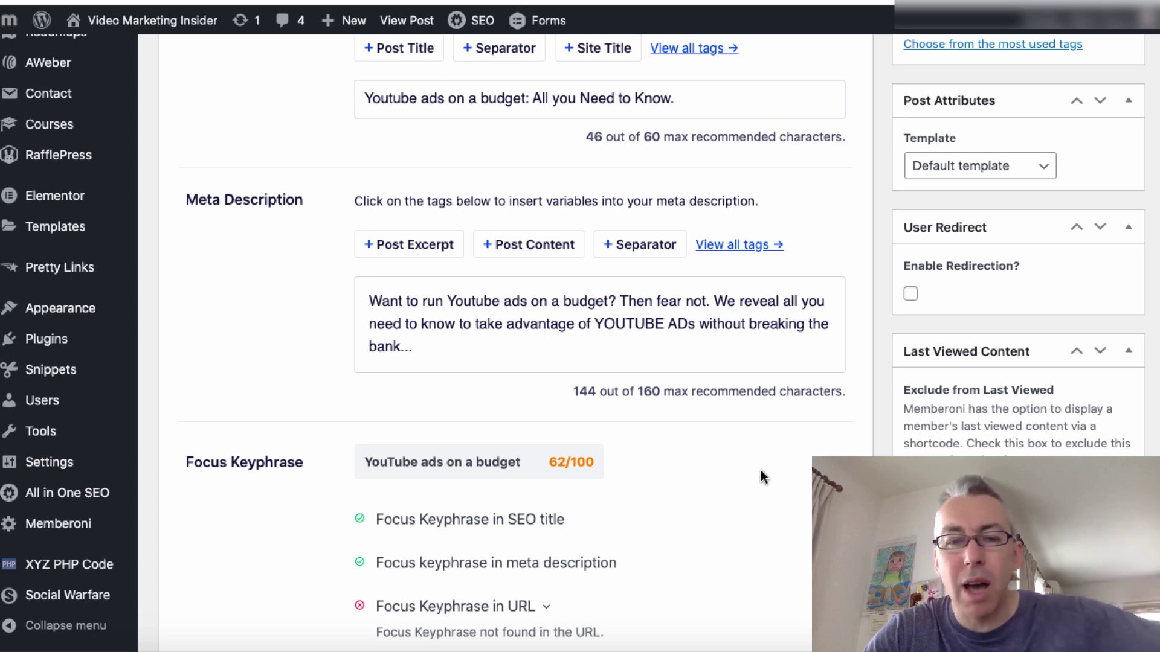
- Review the focus keyphrase checks for the title, description, URL, introduction, subheadings and length
scroll(760, 470, "down", 5)
scroll(759, 469, "down", 5)
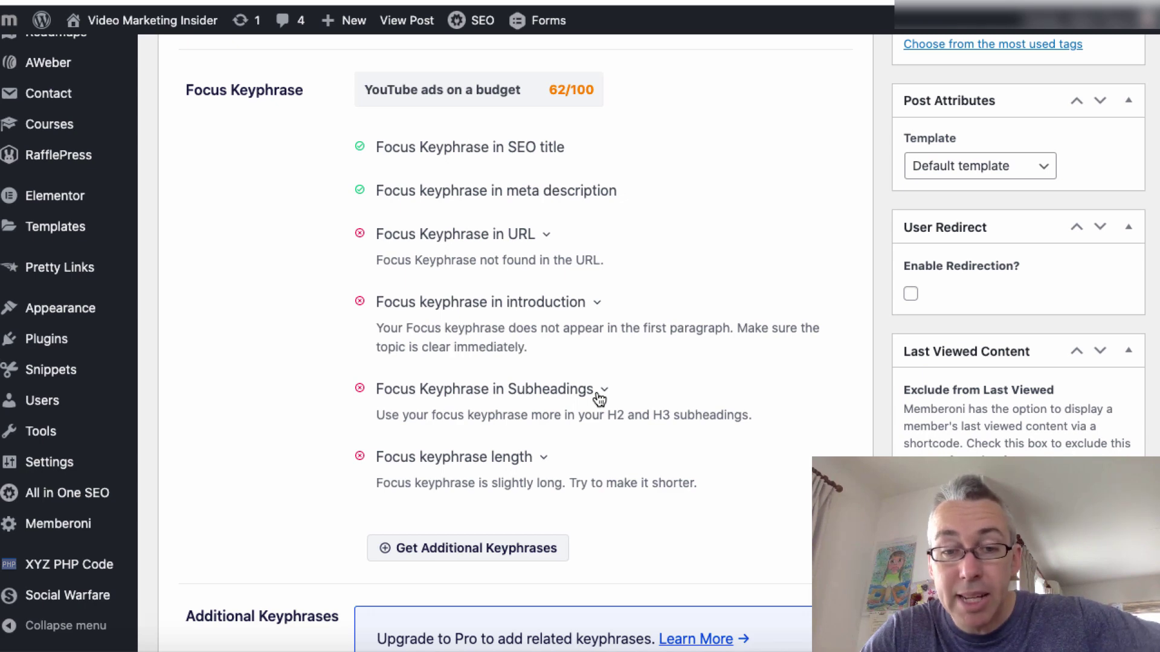
scroll(614, 430, "down", 1)
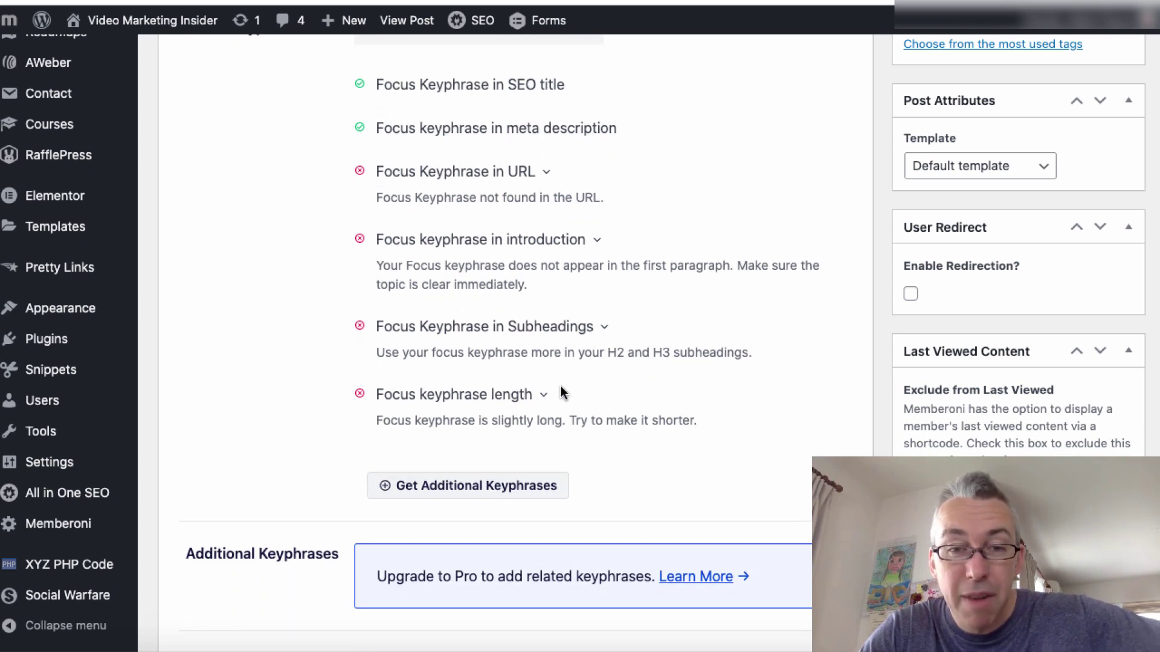
scroll(634, 408, "down", 2)
scroll(662, 420, "down", 2)
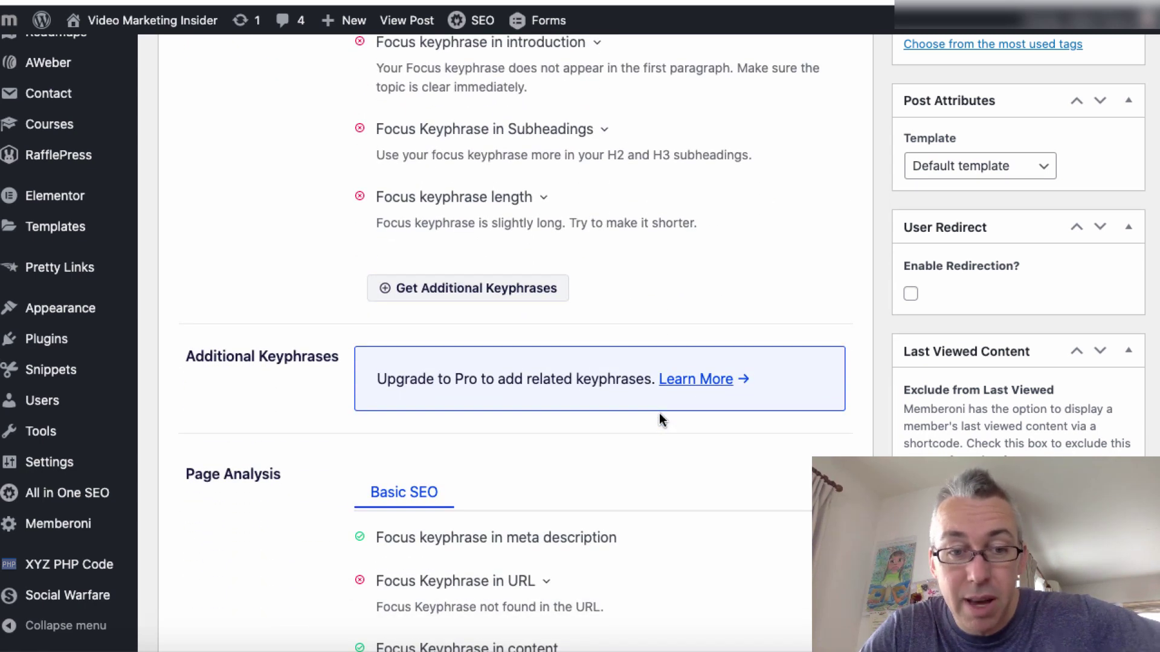
- Examine the AIOSEO social settings for the post, including the Facebook preview, title and description fields and the Twitter section
scroll(660, 417, "up", 10)
scroll(660, 414, "up", 7)
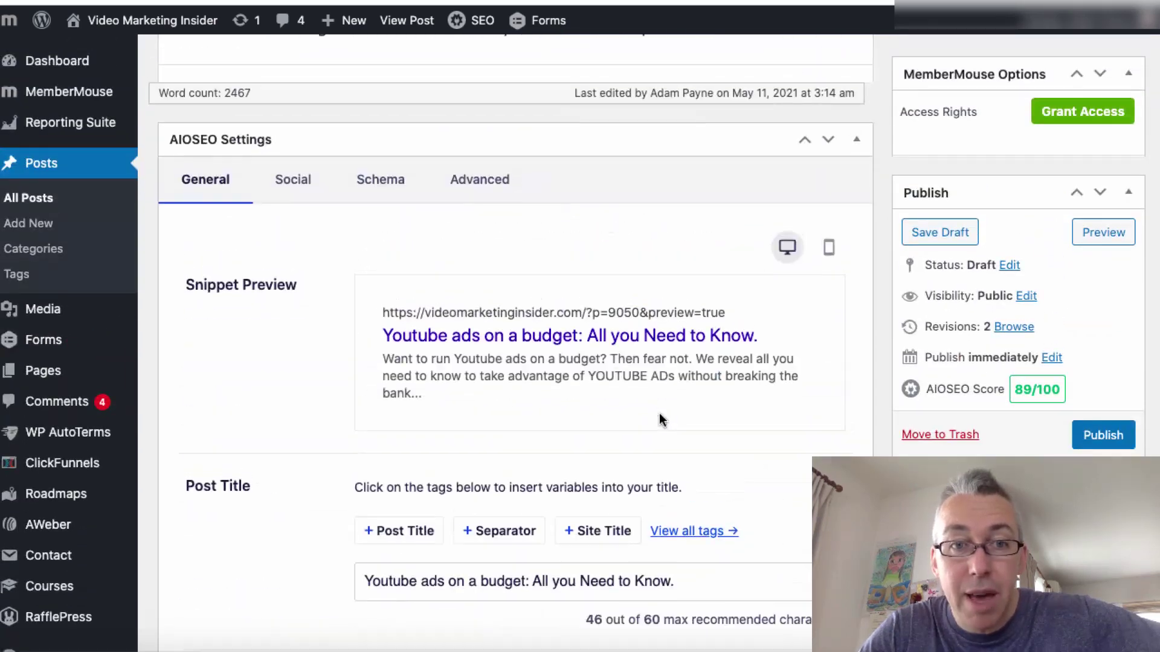
left_click(298, 221)
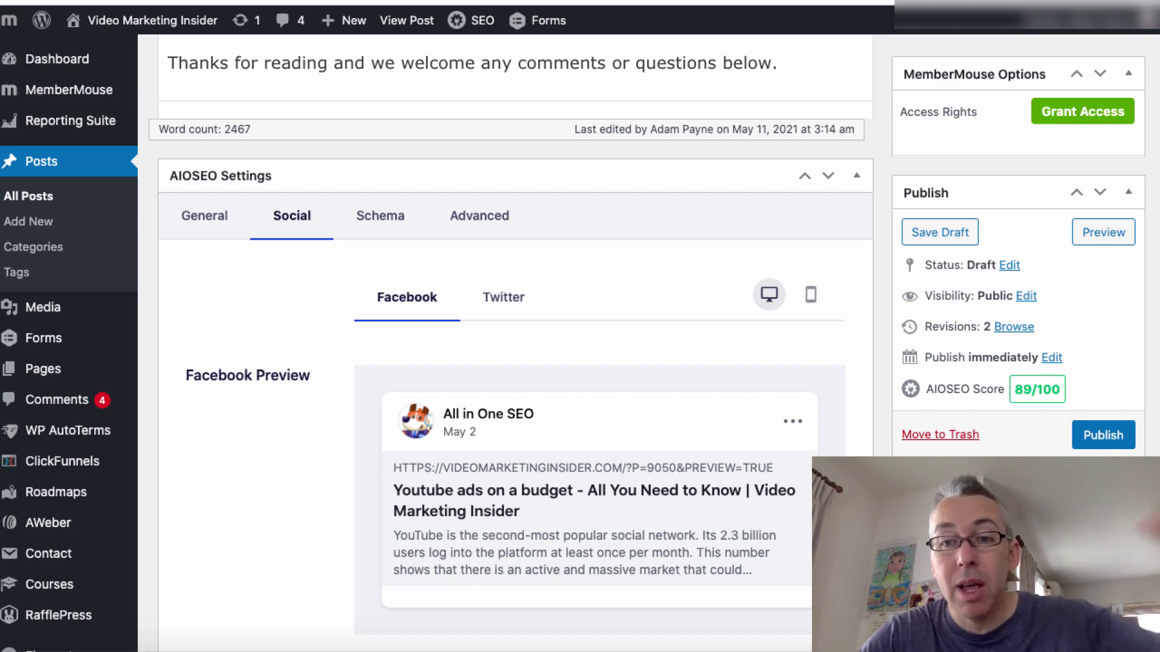
scroll(505, 339, "down", 5)
scroll(549, 383, "down", 4)
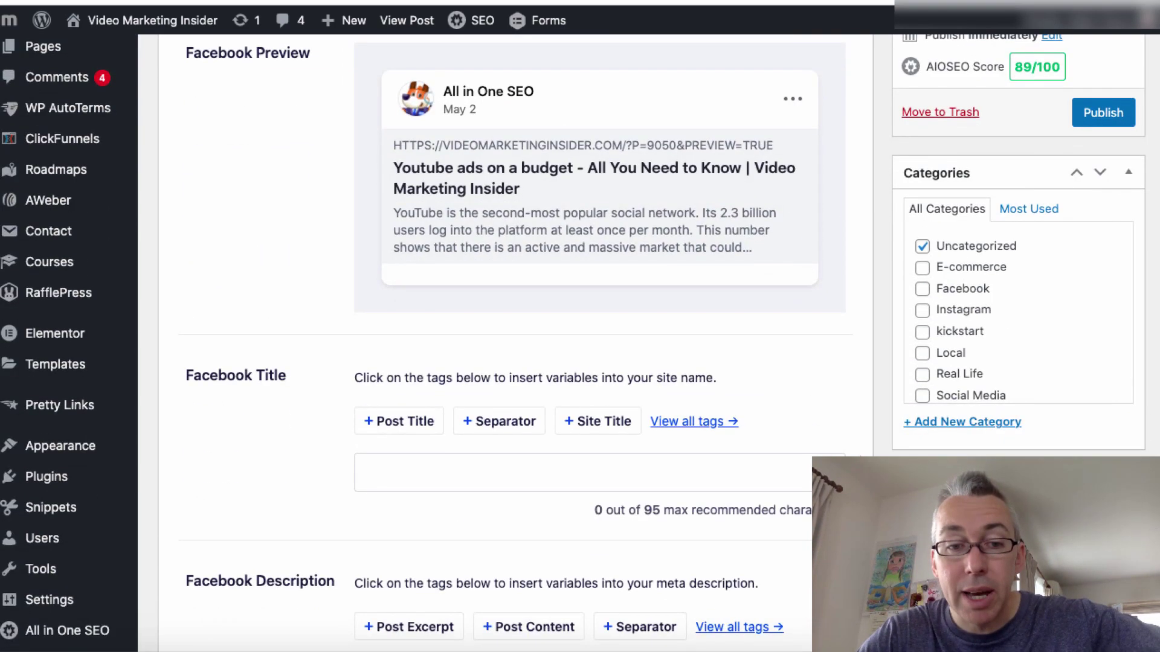
scroll(321, 509, "down", 2)
scroll(320, 509, "down", 5)
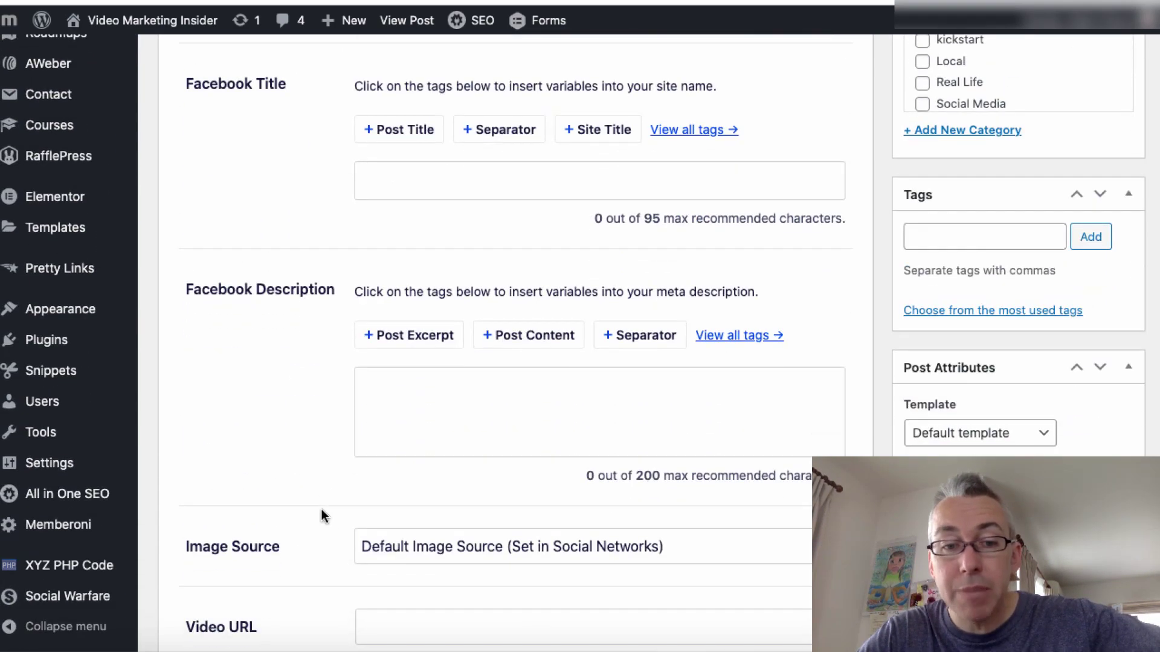
scroll(331, 390, "up", 1)
scroll(332, 397, "up", 1)
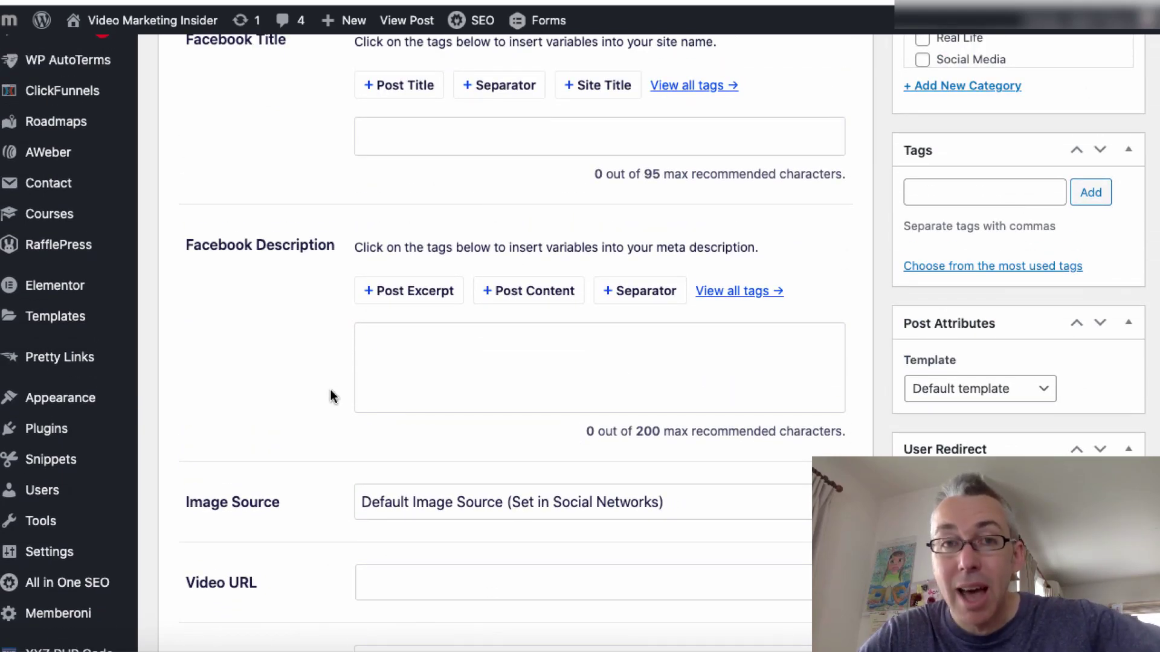
scroll(331, 397, "down", 4)
scroll(331, 397, "up", 12)
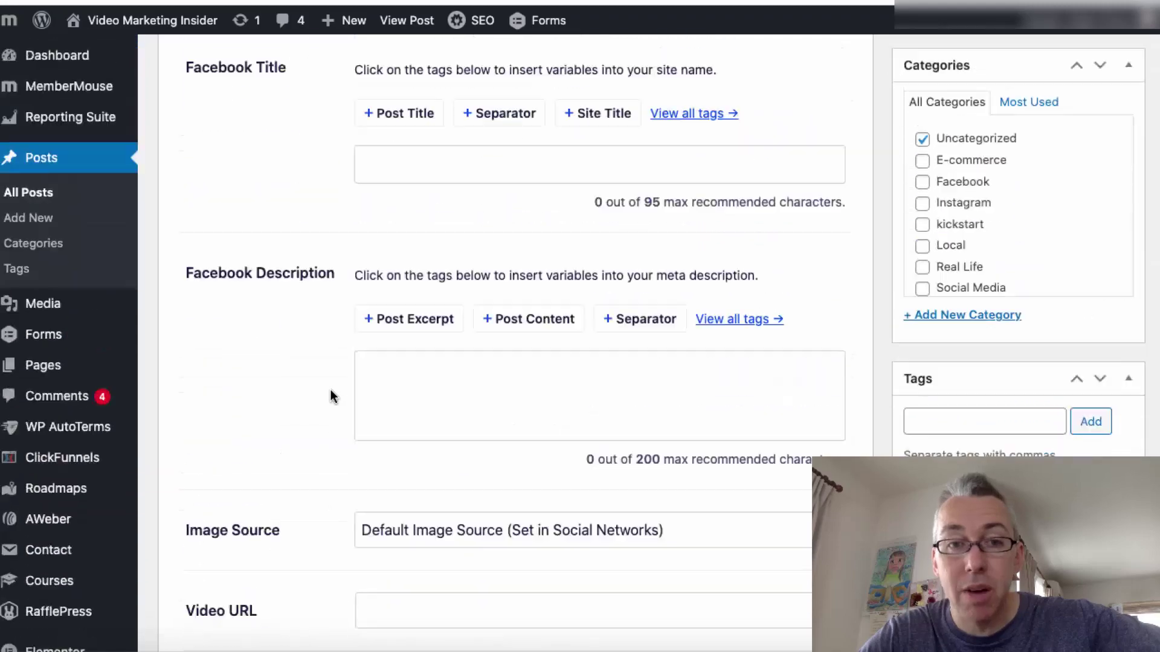
scroll(331, 397, "up", 1)
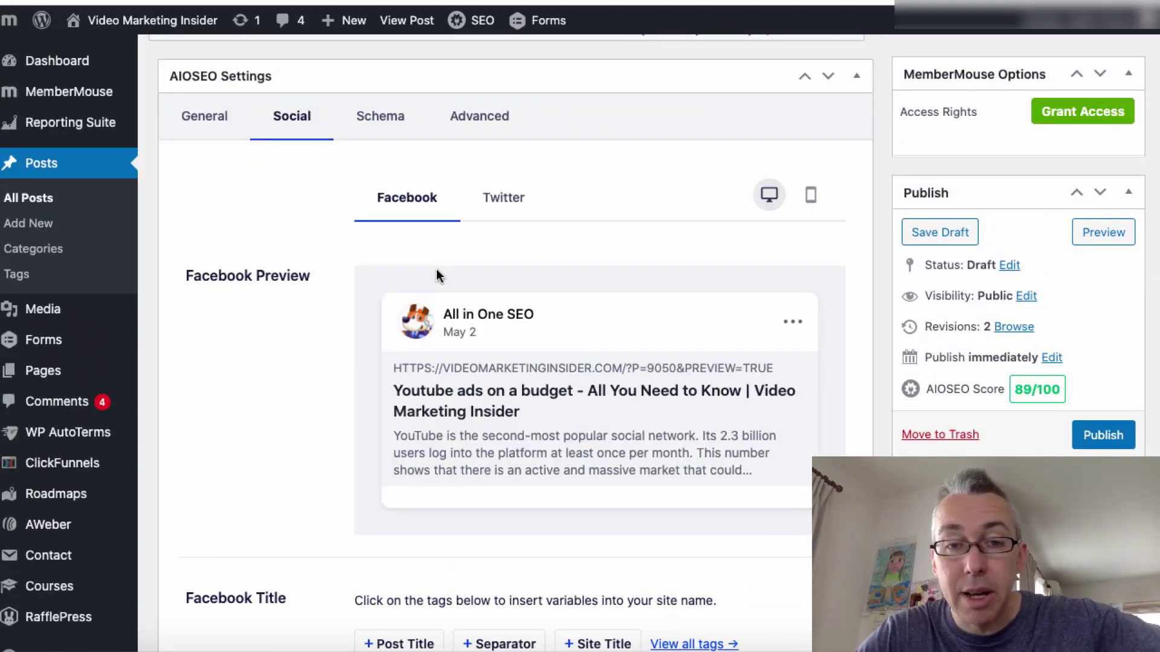
left_click(516, 200)
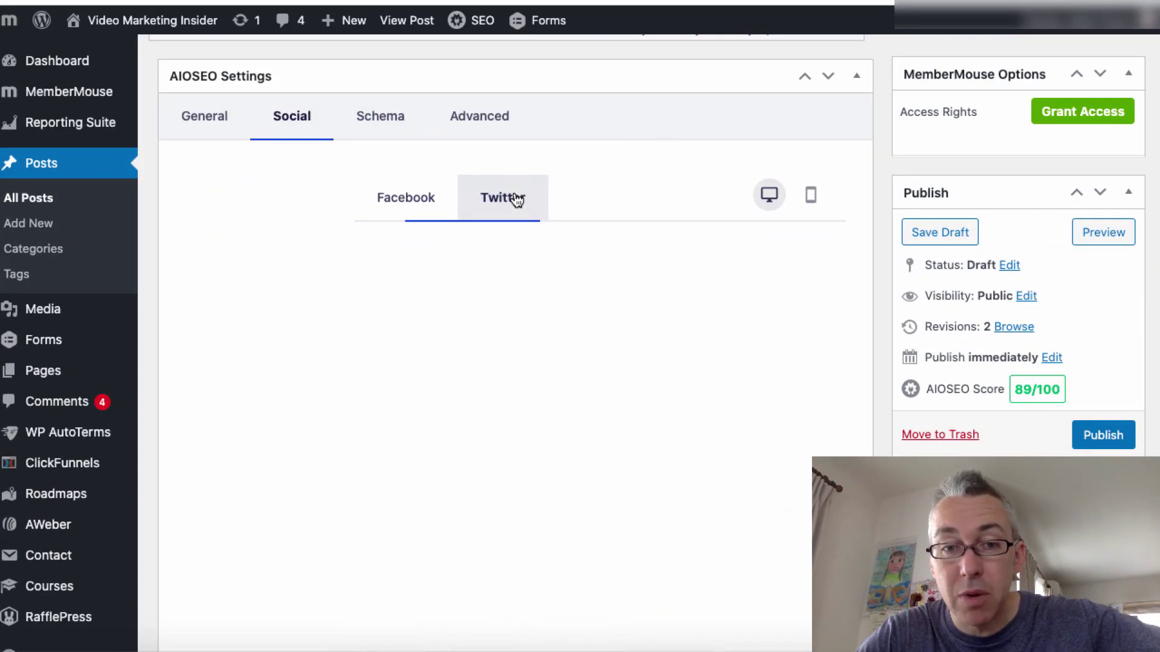
left_click(429, 205)
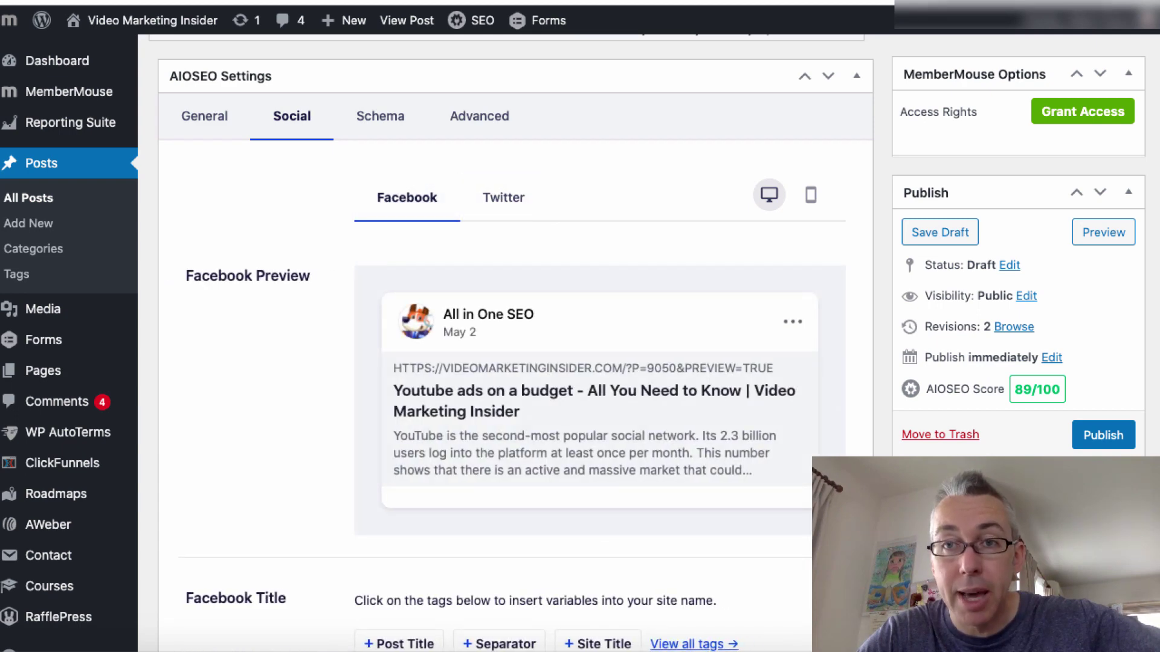
scroll(629, 236, "up", 1)
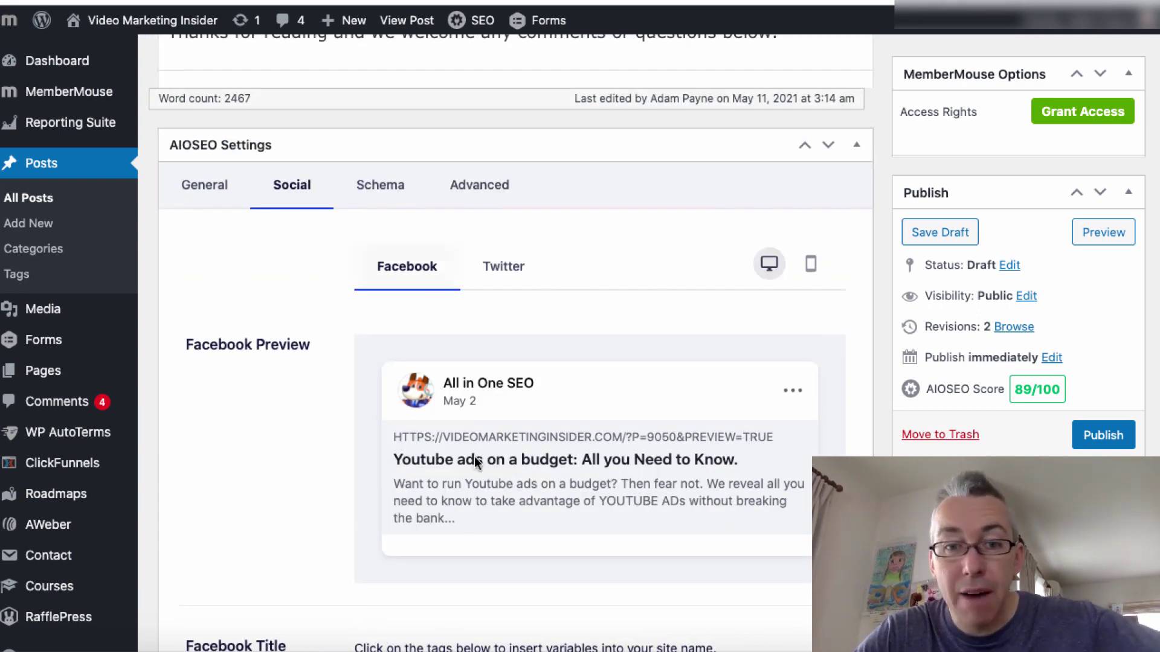
- Compare the AIOSEO Twitter preview with the Facebook preview and review the Facebook title settings for the post
scroll(524, 477, "down", 1)
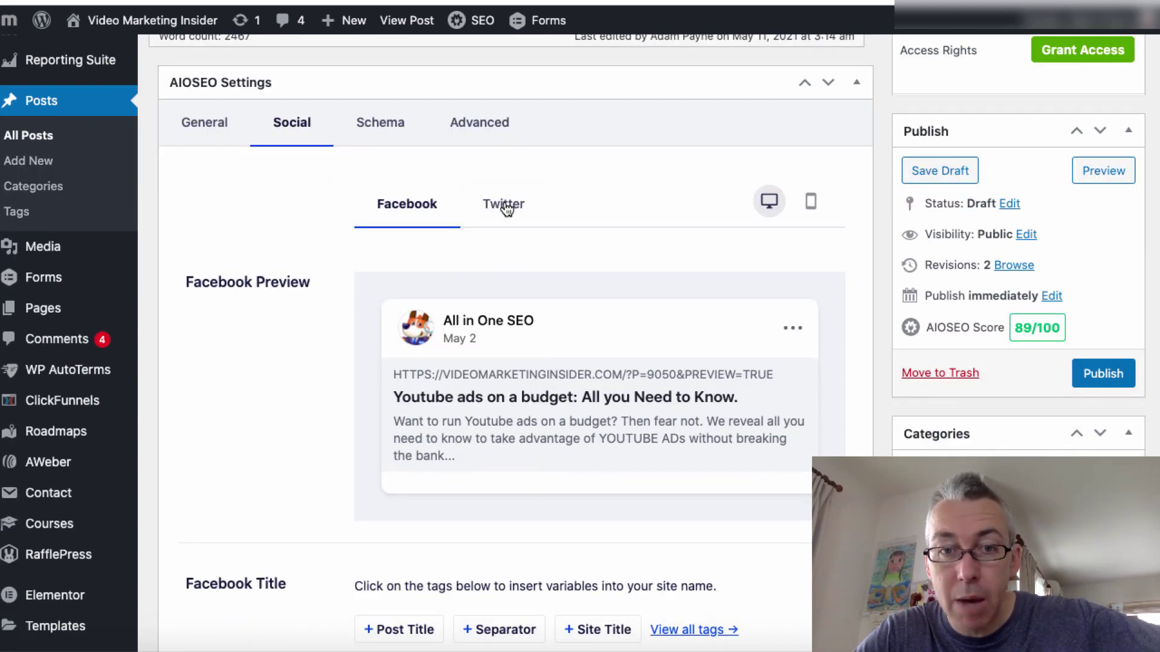
left_click(505, 205)
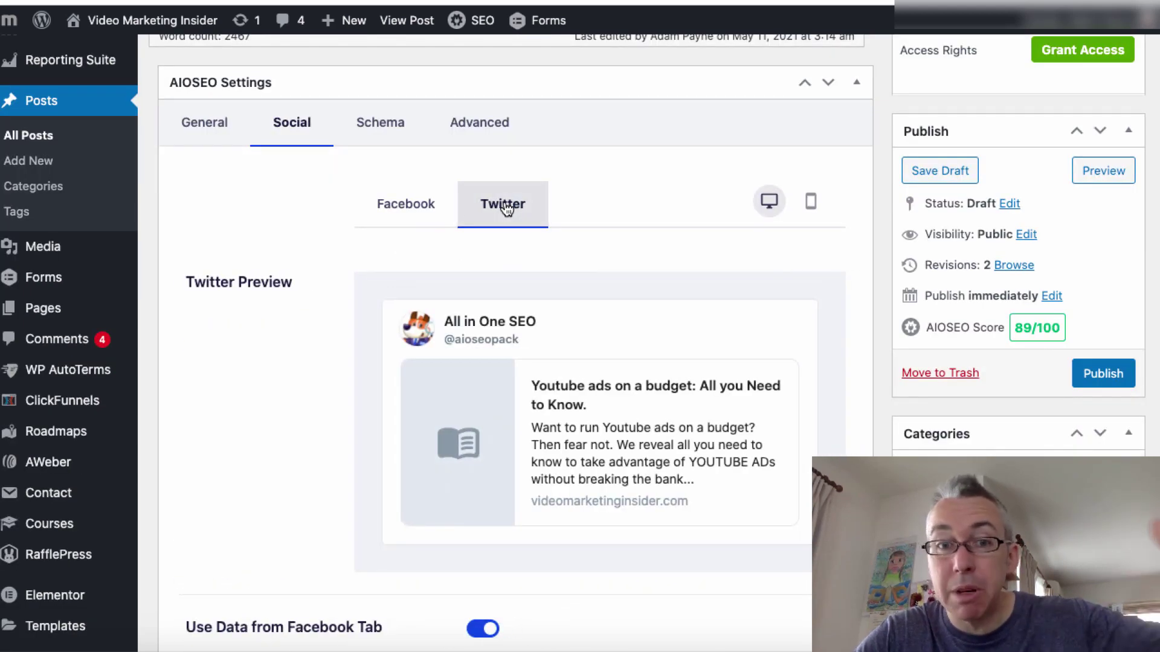
left_click(421, 202)
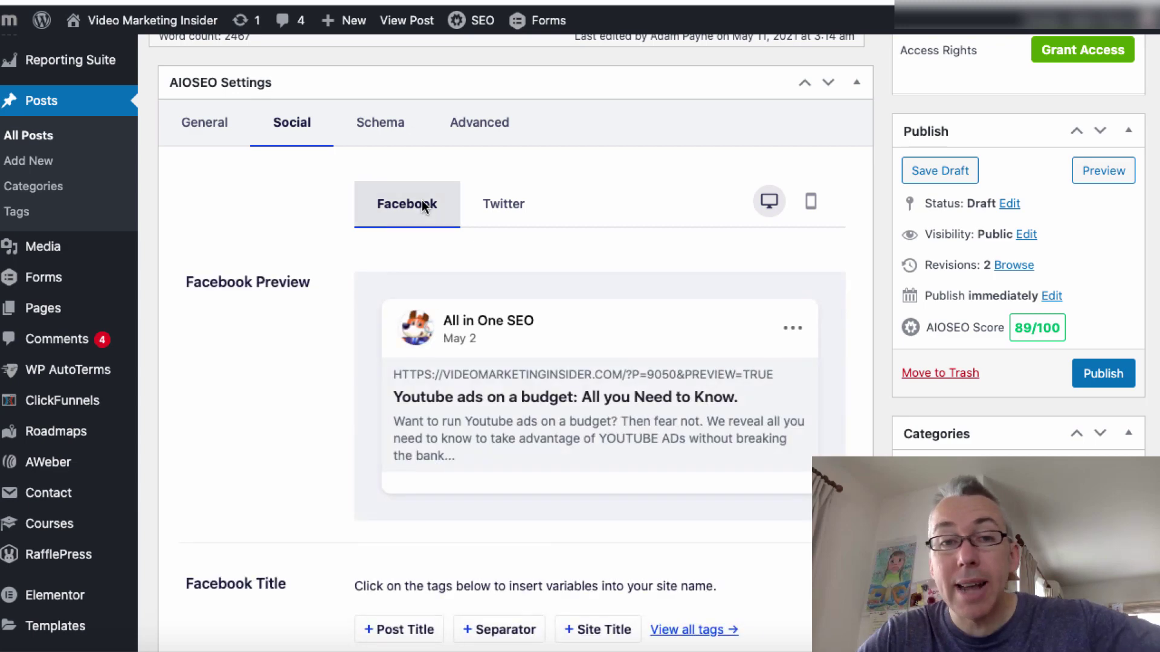
scroll(316, 270, "up", 1)
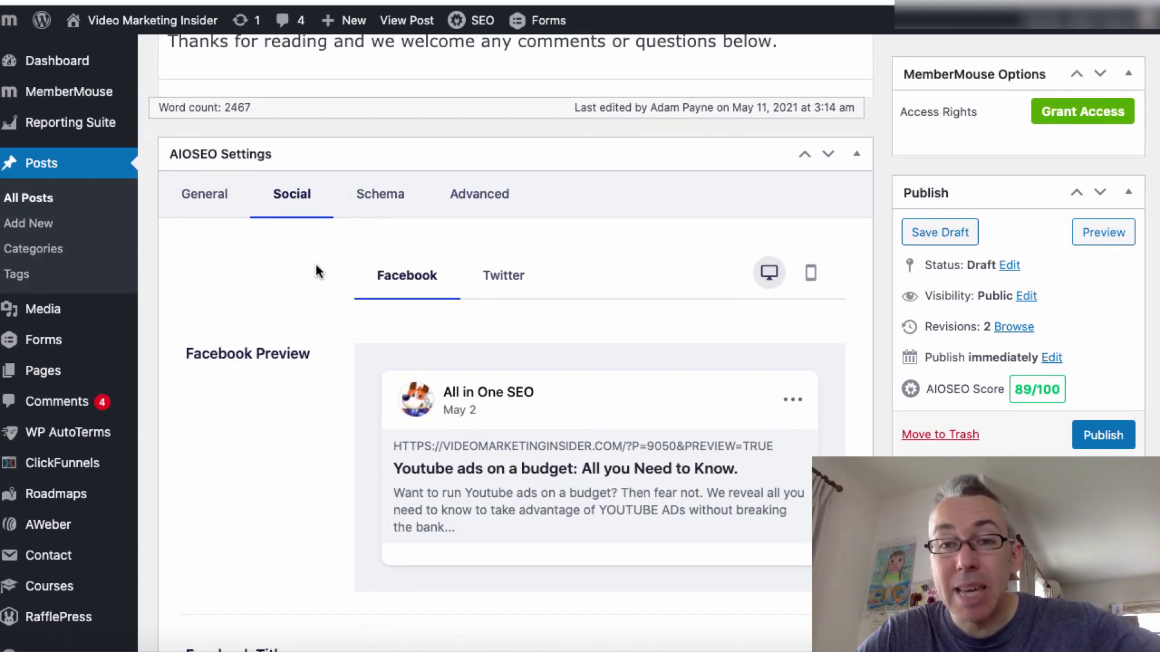
scroll(842, 293, "down", 3)
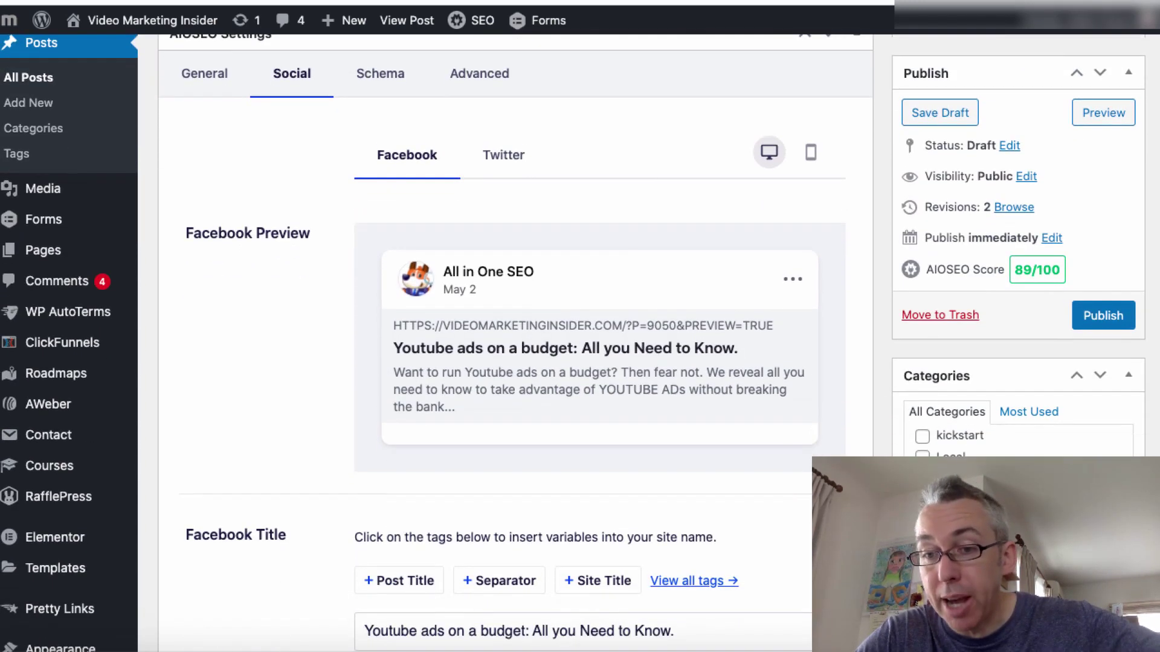
scroll(940, 247, "down", 2)
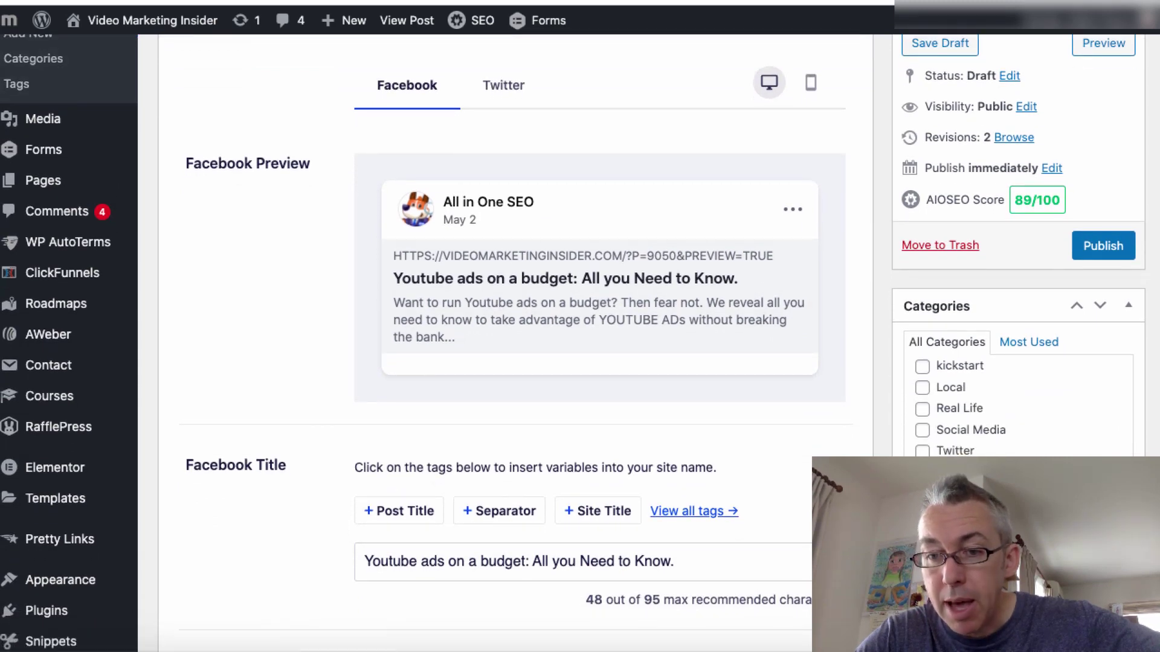
scroll(834, 318, "up", 5)
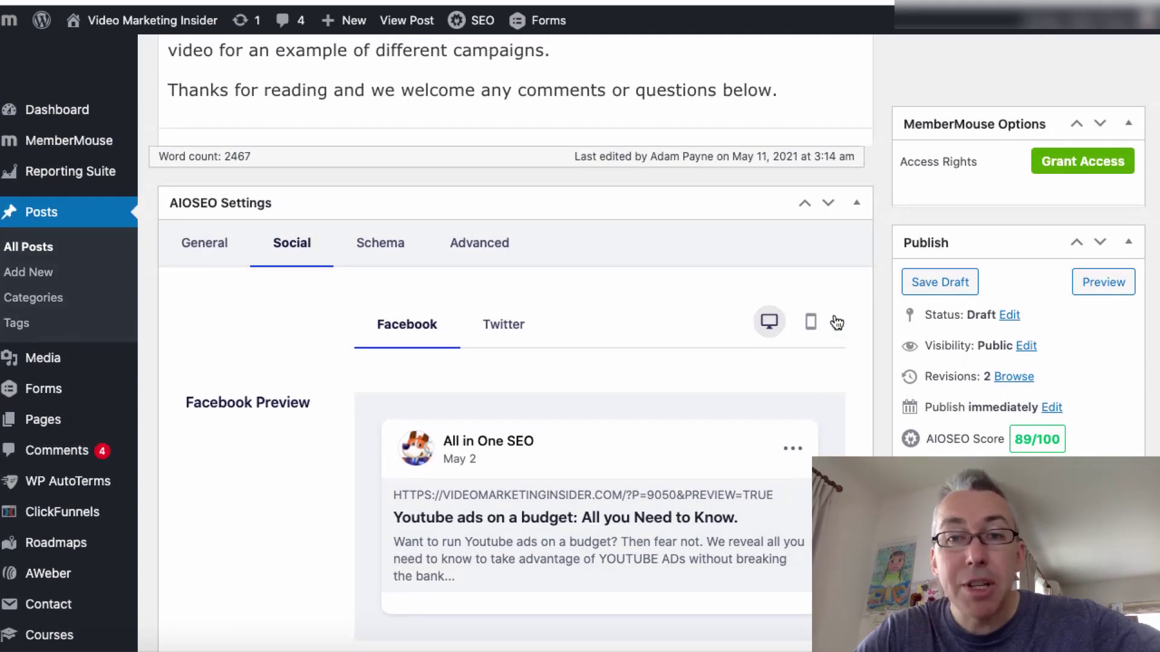
scroll(836, 320, "up", 8)
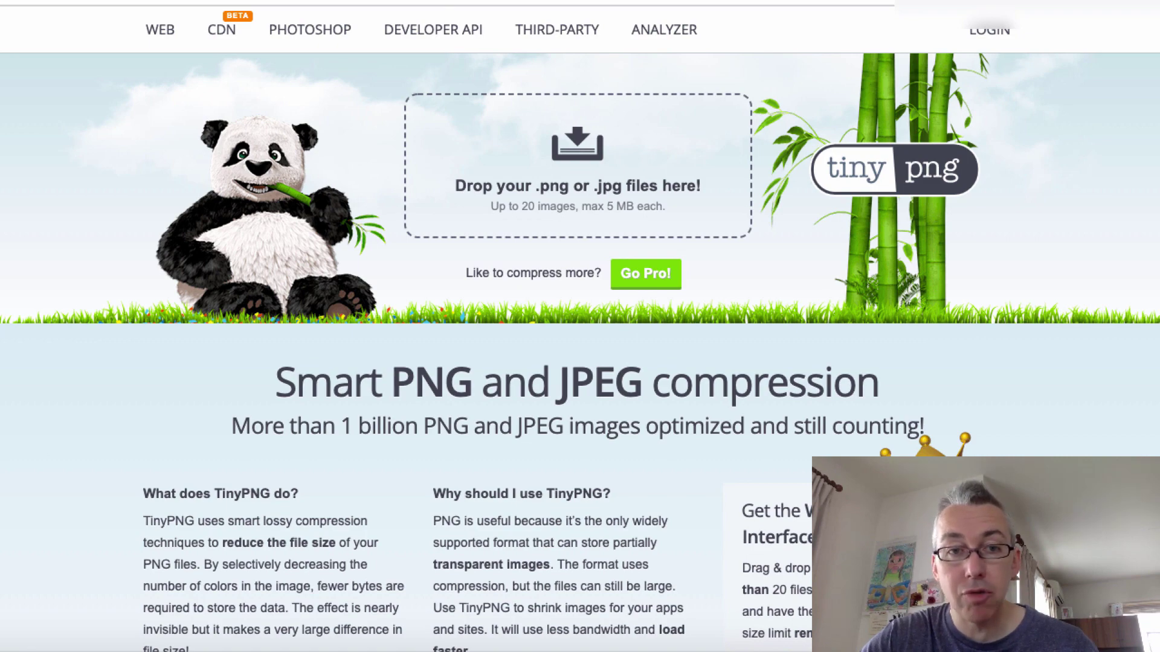
- Compress the image "YouTube Ads on a budget.png" with TinyPNG and download the compressed version
left_click_drag(495, 253, 602, 216)
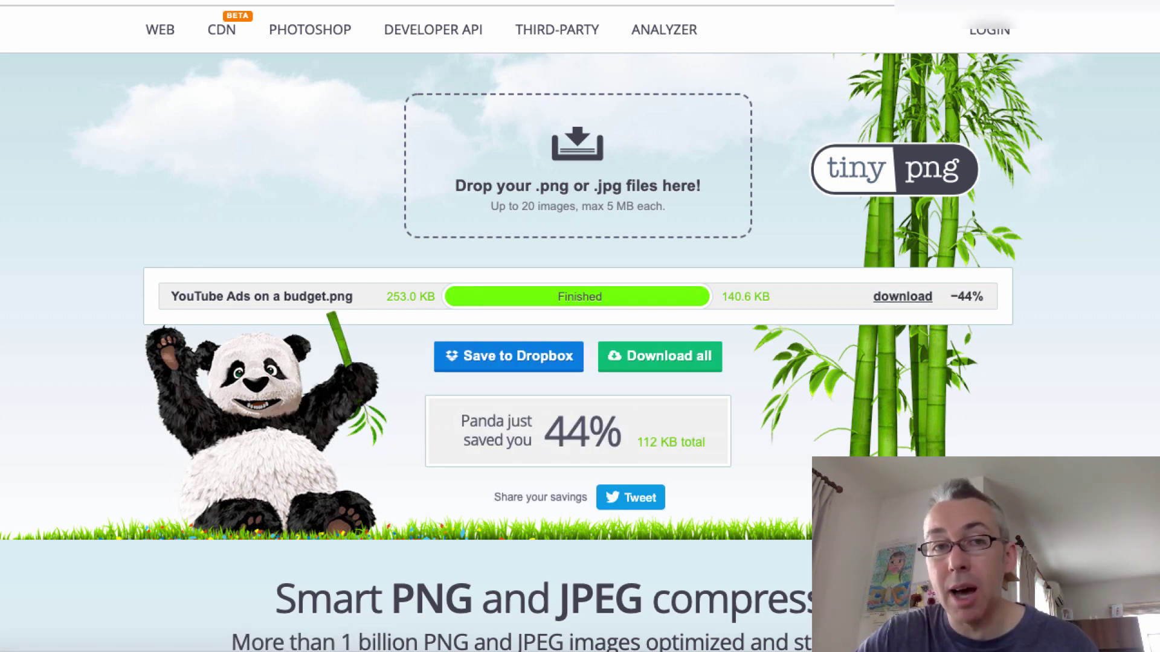
left_click(902, 297)
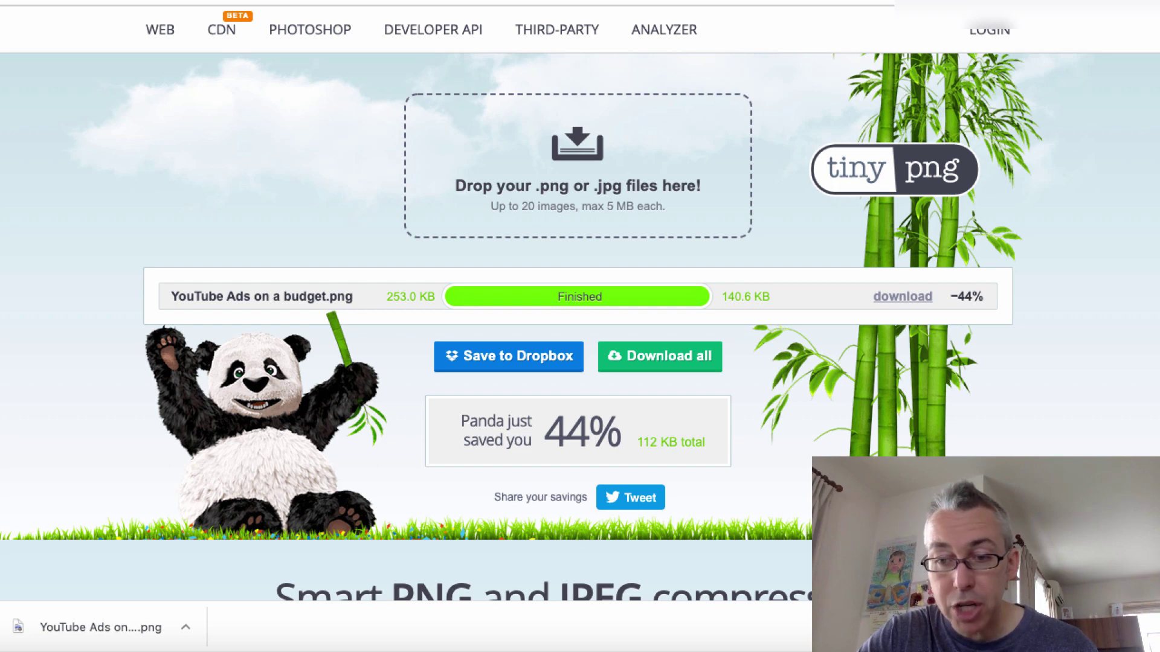
left_click(33, 633)
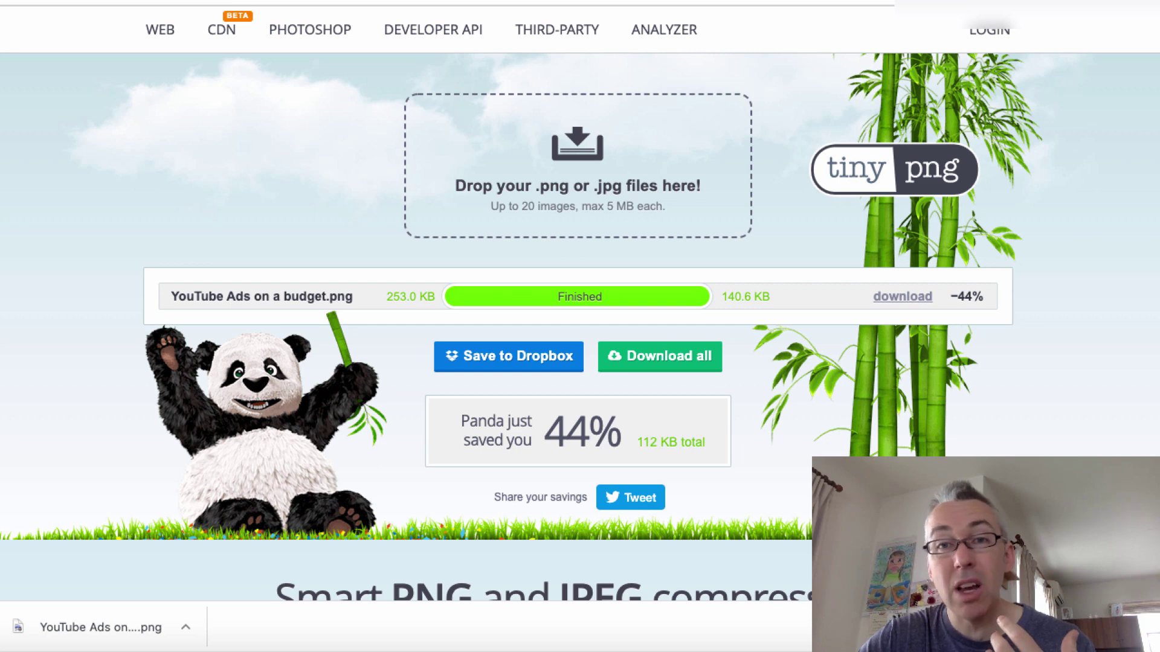
- Switch to the theXifer web editor, upload the compressed "YouTube Ads on a budget.png" and open it for metadata editing
key("ctrl+Tab")
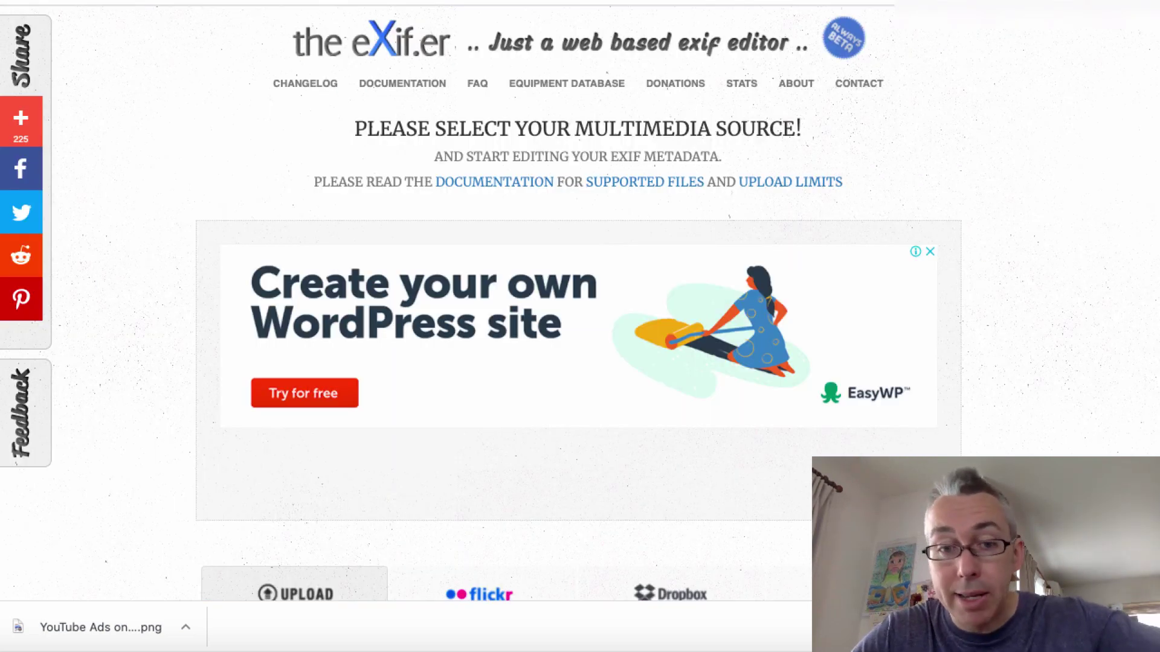
scroll(1113, 324, "down", 7)
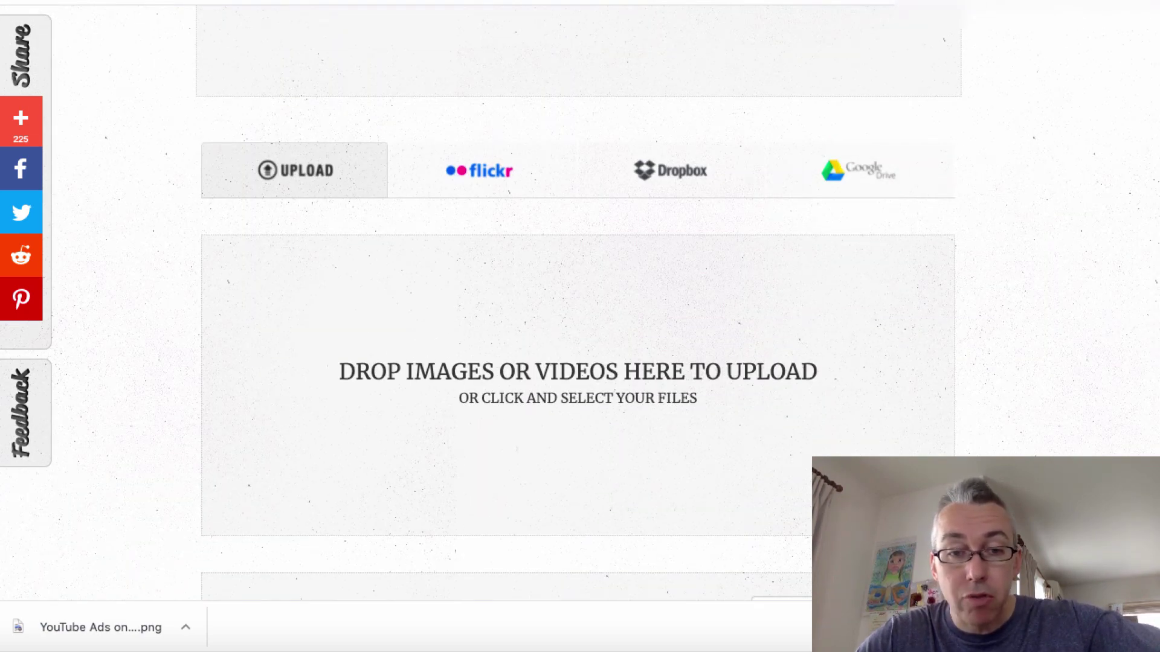
left_click_drag(100, 627, 543, 366)
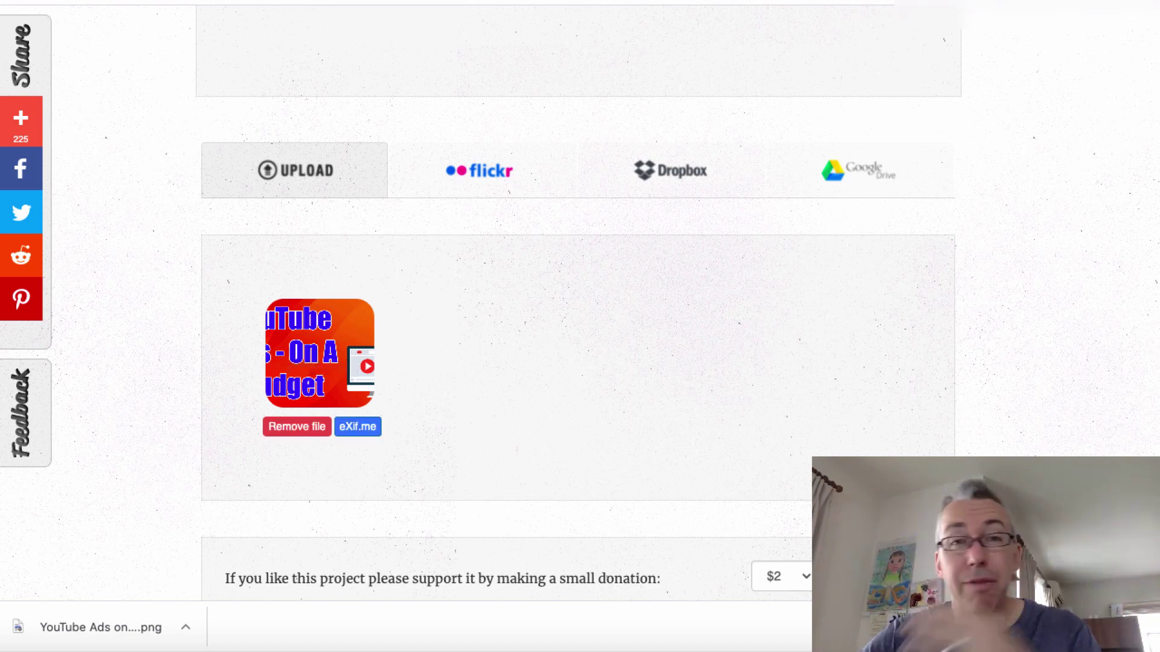
left_click(361, 425)
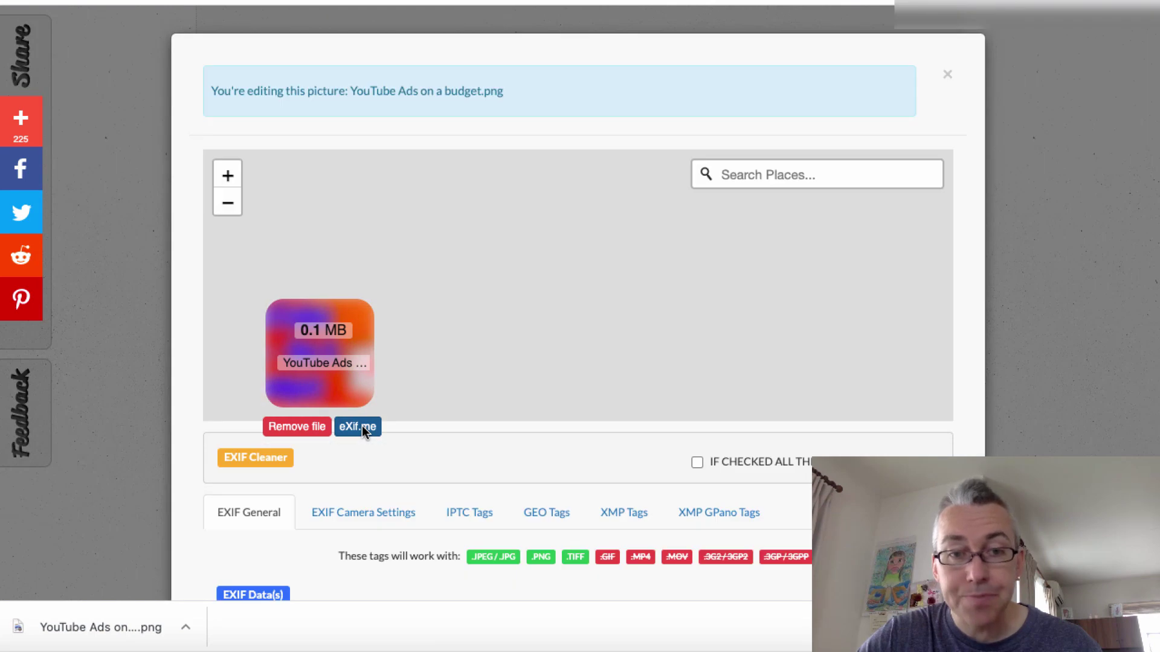
- Fill in the EXIF Artist and OwnerName with the author's full name and set Copyright to "videomarketinginsider.com"
scroll(578, 302, "down", 5)
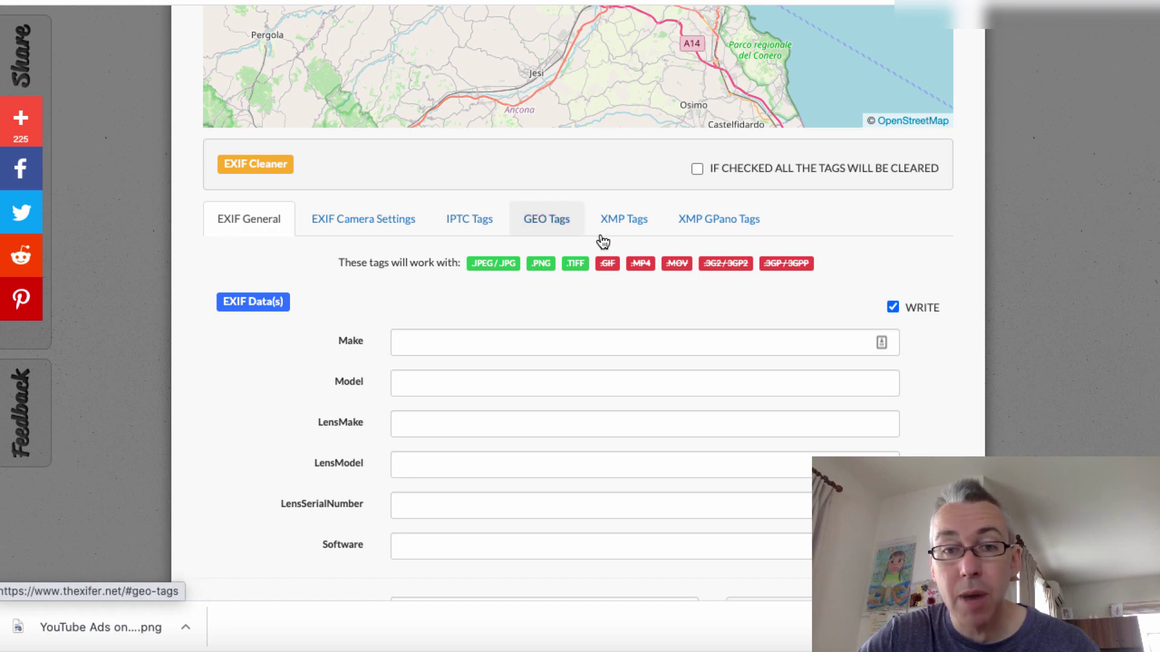
scroll(260, 455, "down", 6)
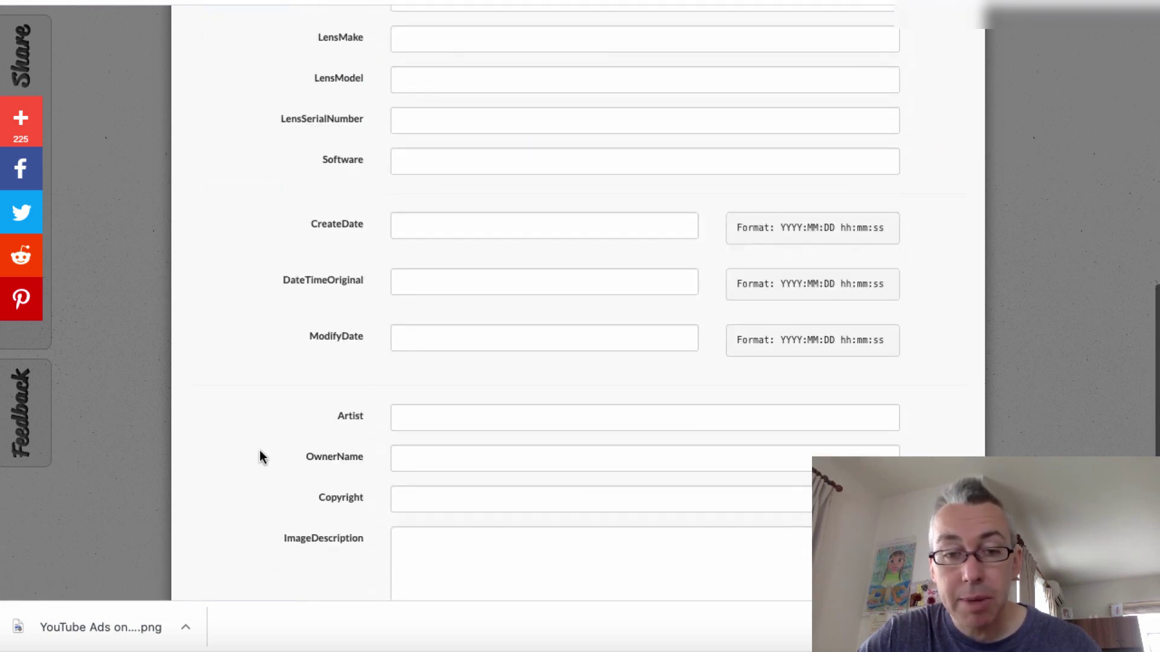
scroll(260, 453, "down", 1)
left_click(419, 331)
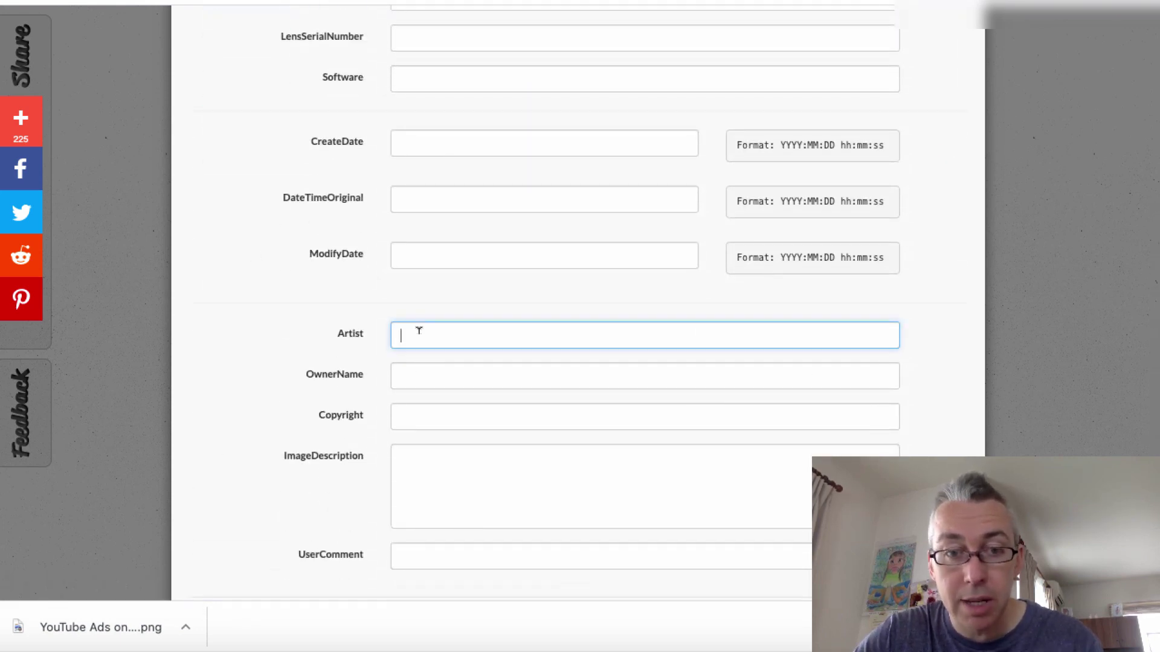
left_click(421, 375)
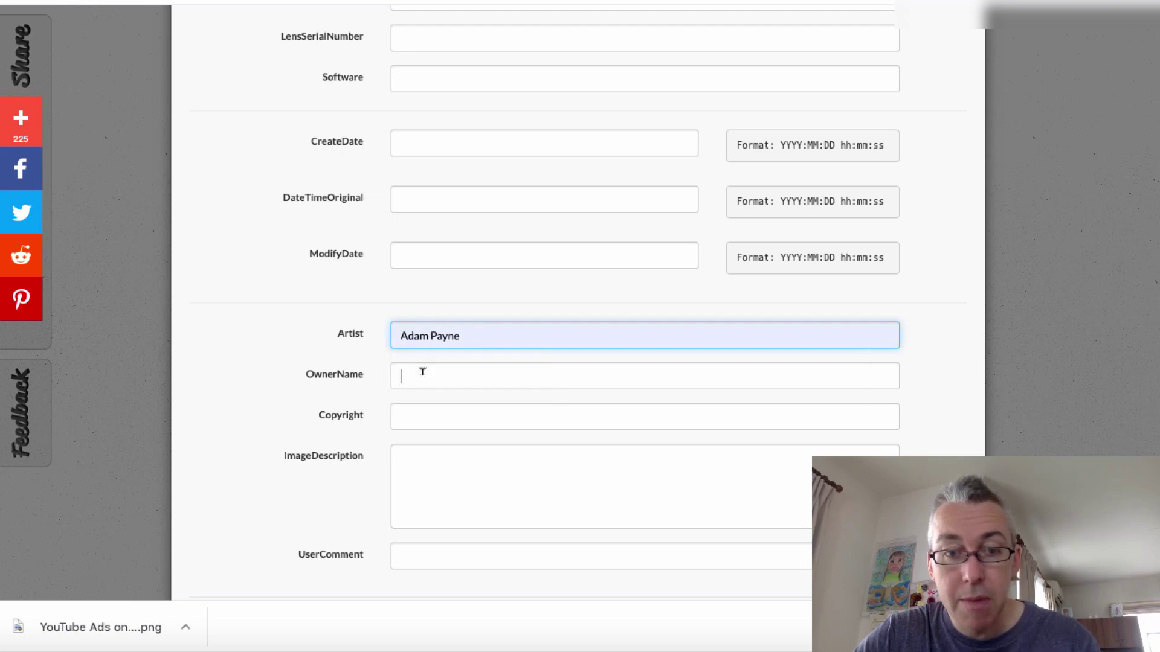
left_click(422, 372)
left_click(431, 402)
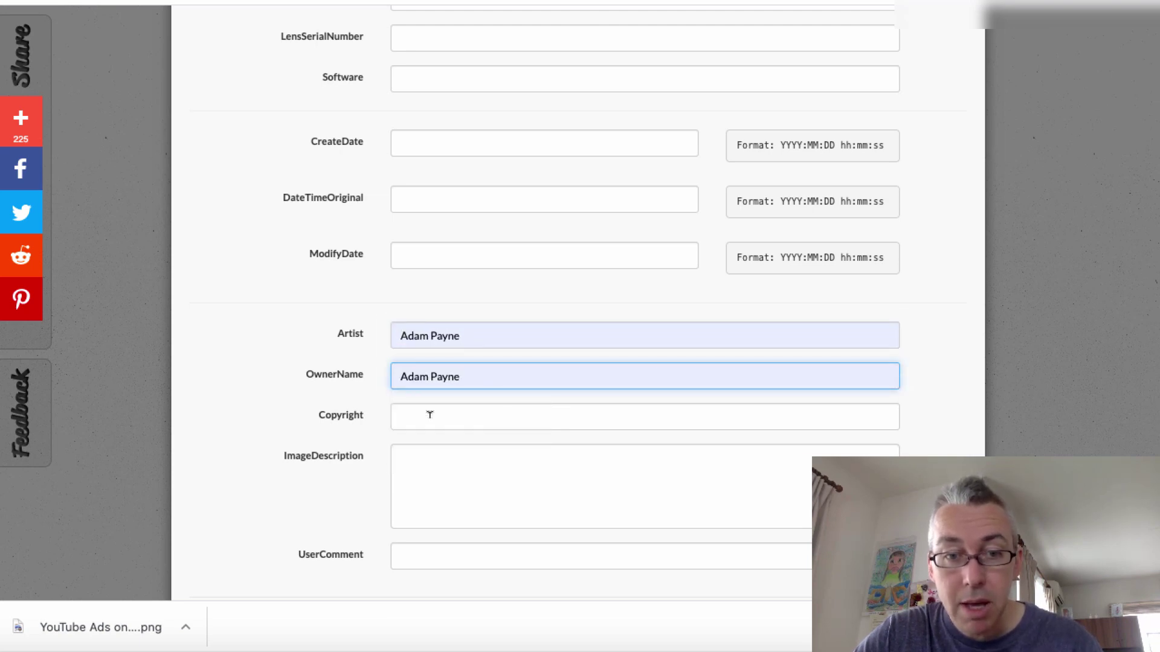
left_click(429, 414)
left_click(436, 454)
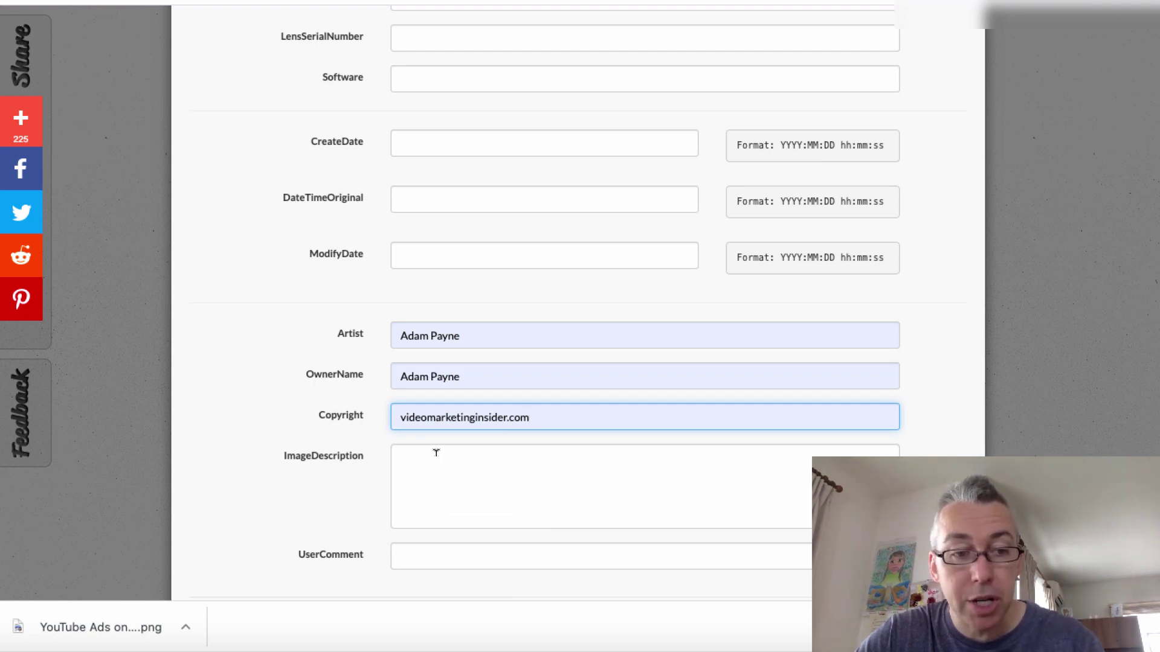
- Set both the EXIF ImageDescription and UserComment to "YouTube ads on a budget"
left_click(436, 453)
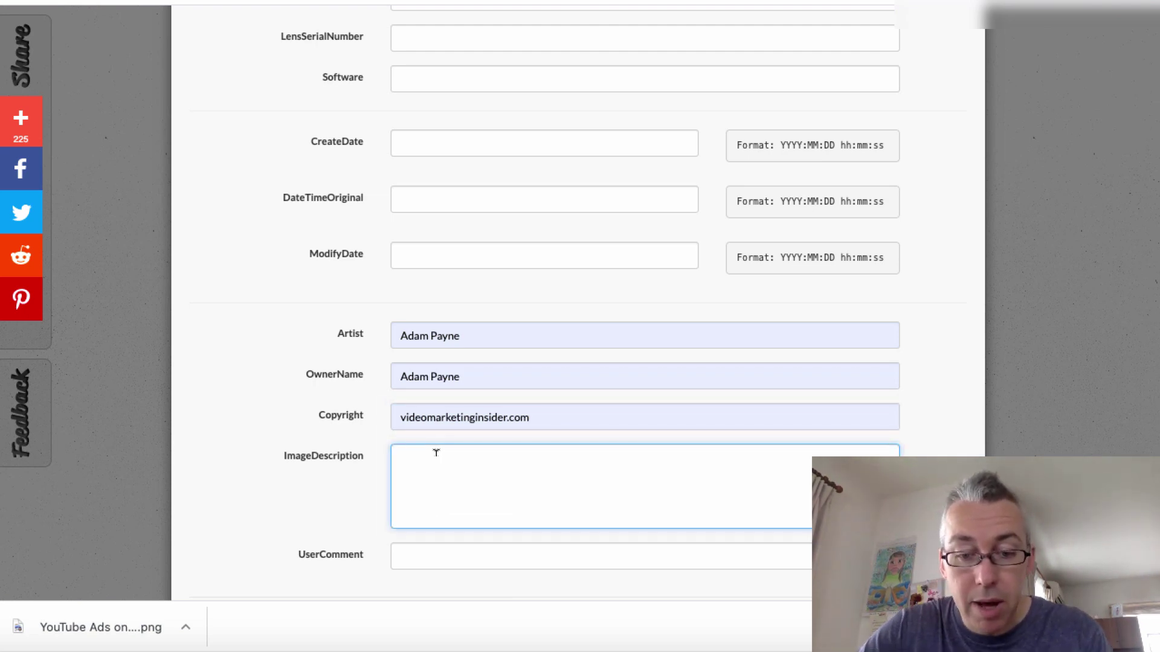
type("YouTube ads on a")
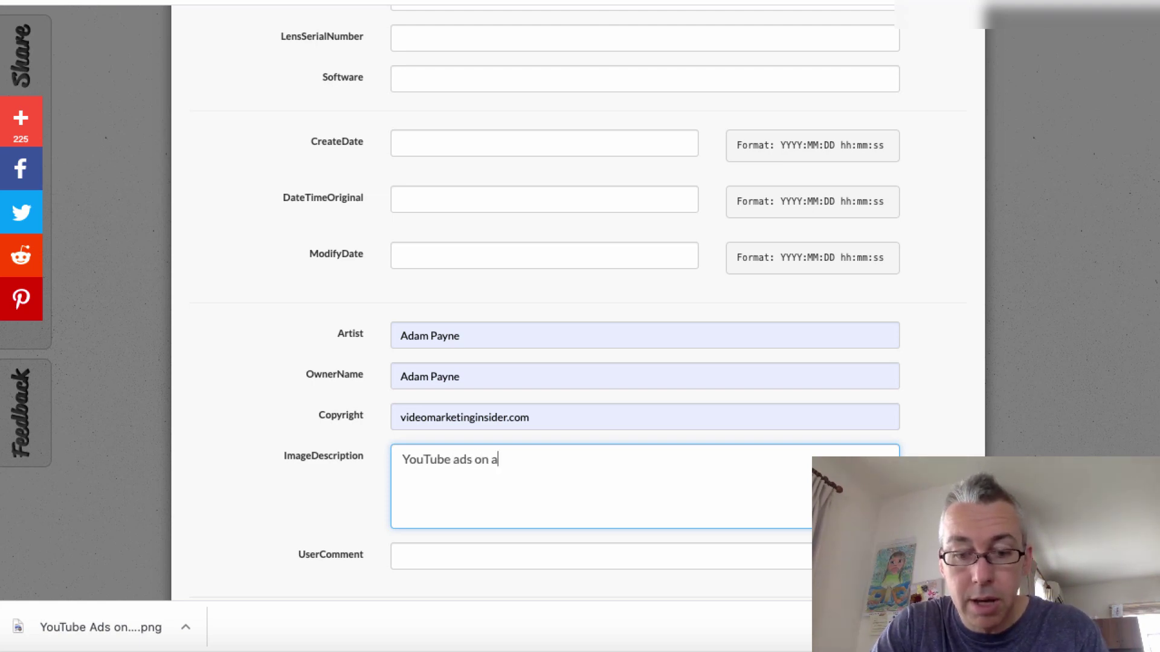
type(" budget")
left_click_drag(540, 459, 398, 457)
key("super+c")
left_click(427, 547)
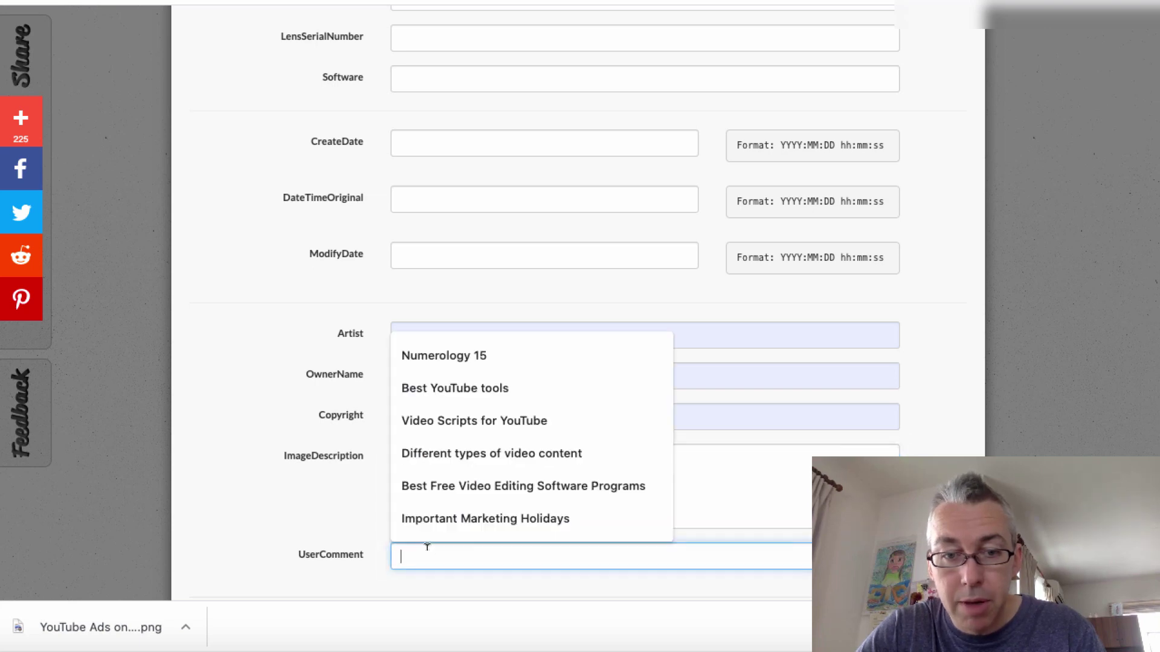
key("super+v")
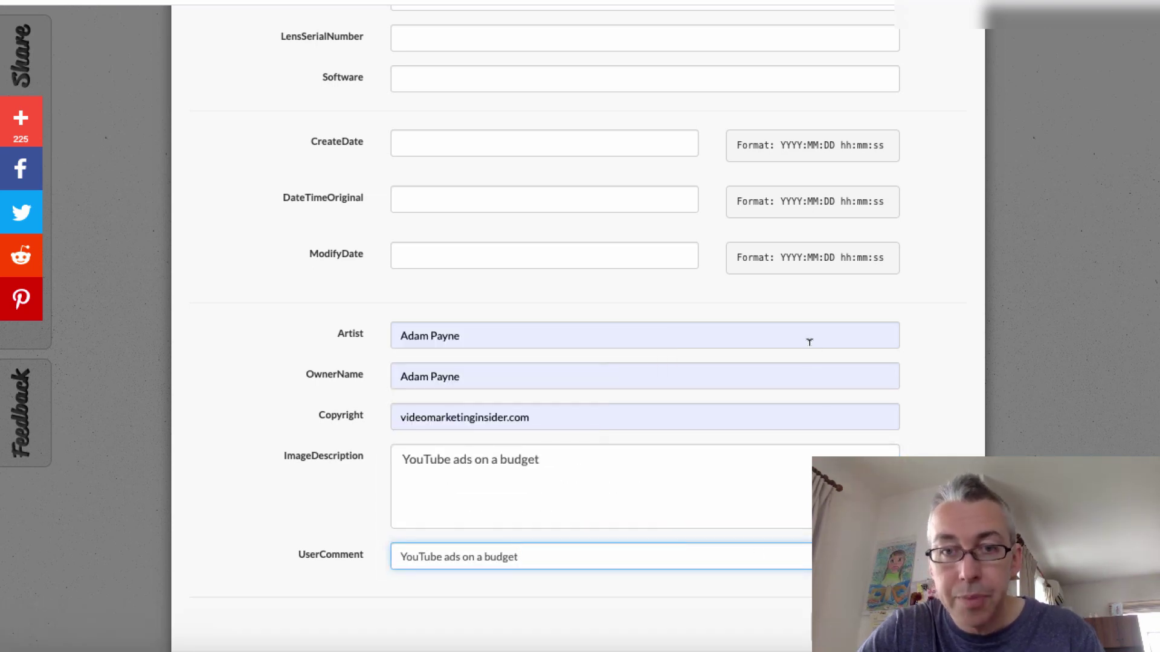
- In the IPTC tags, set both By-line and By-lineTitle to "YouTube ads on a budget"
scroll(809, 339, "up", 8)
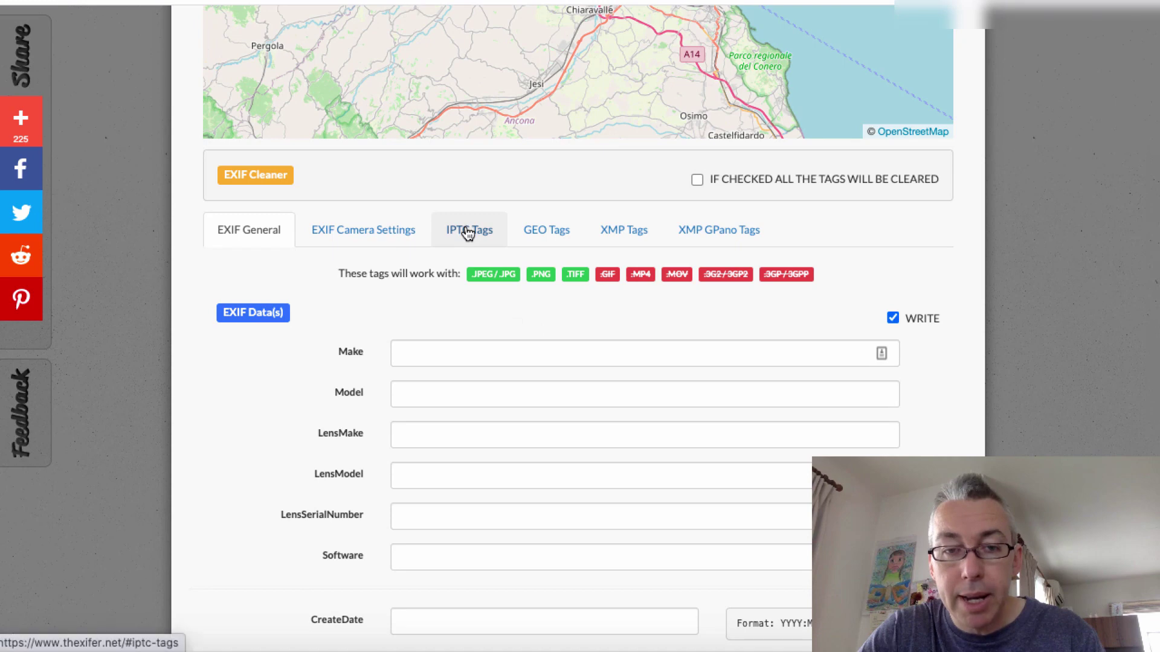
left_click(468, 231)
scroll(298, 360, "down", 4)
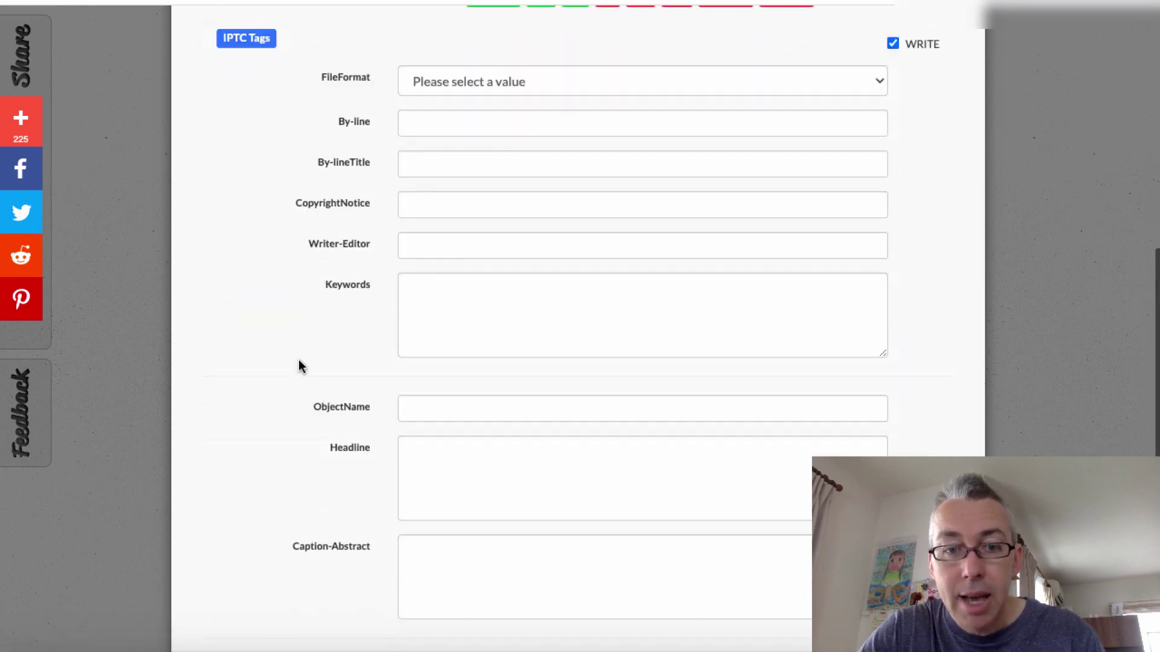
scroll(298, 360, "up", 4)
scroll(298, 360, "up", 1)
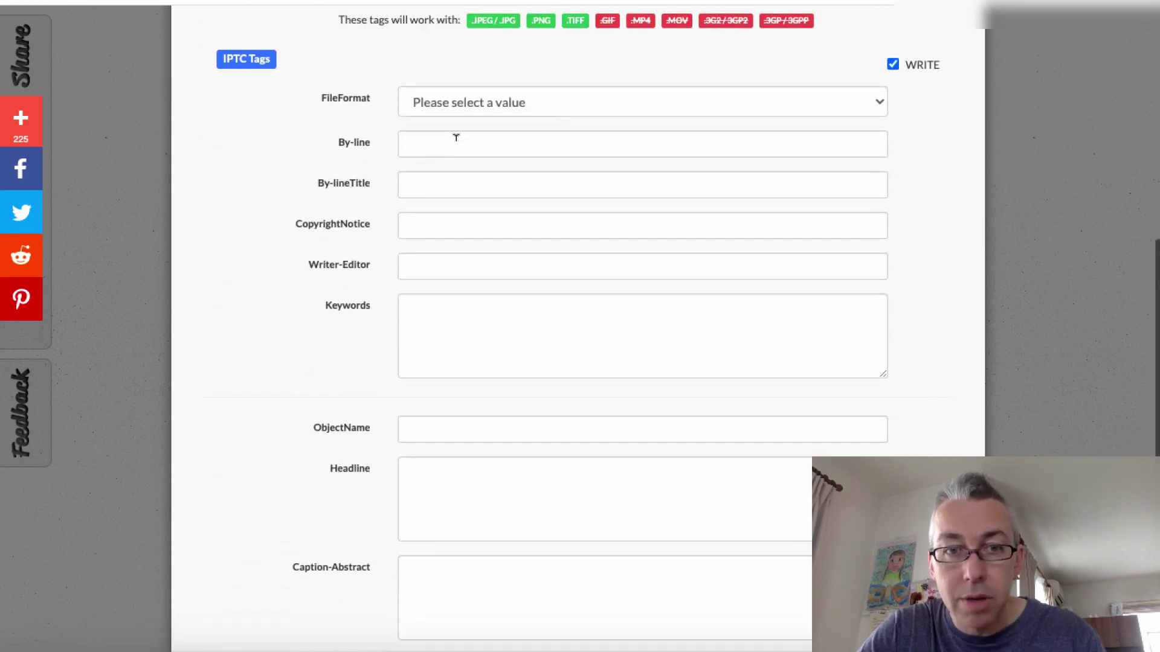
left_click(455, 139)
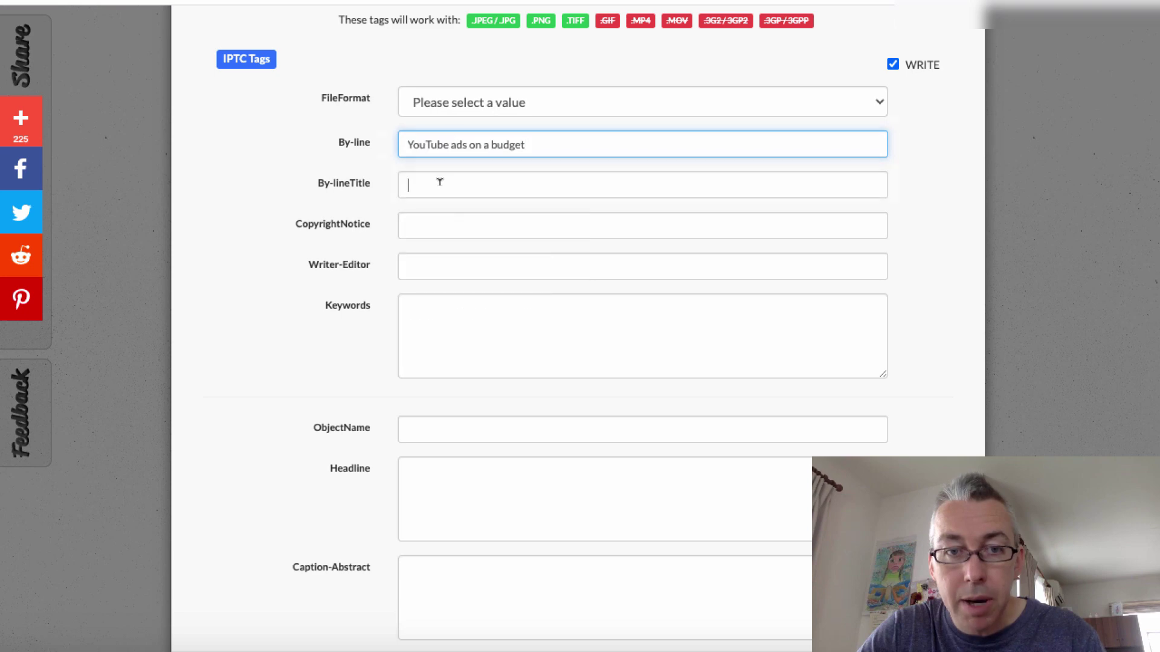
left_click(426, 224)
left_click(425, 221)
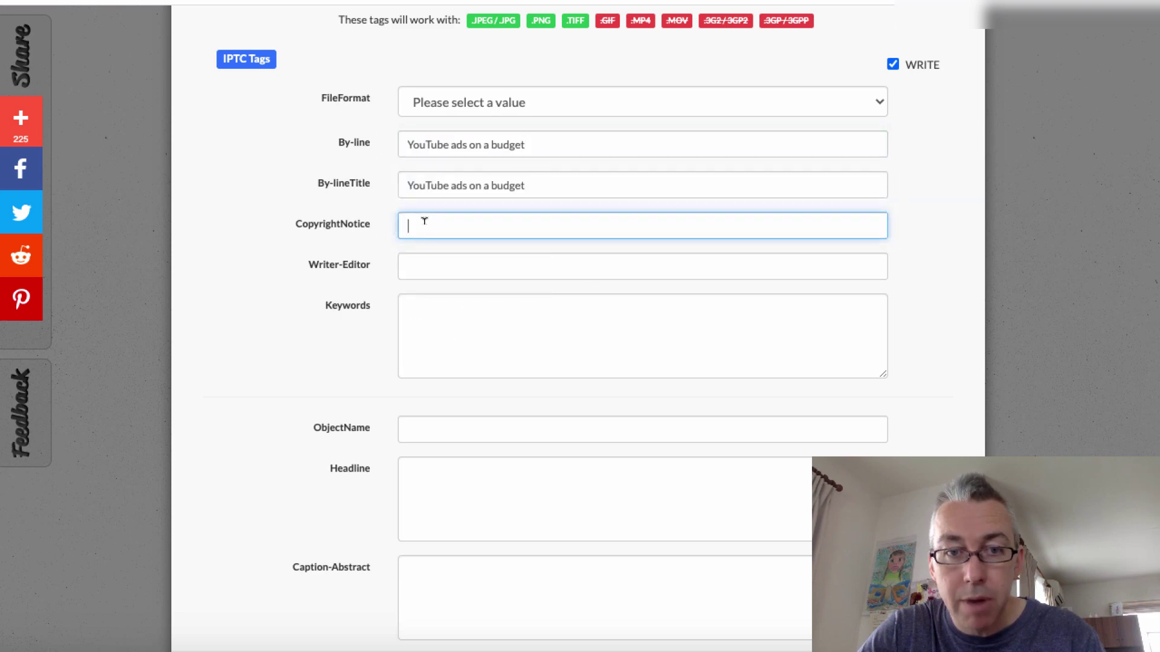
- Fill in the IPTC Writer-Editor with the author's full name and set Keywords to "YouTube ads on a budget"
left_click(422, 261)
left_click(419, 302)
left_click(438, 320)
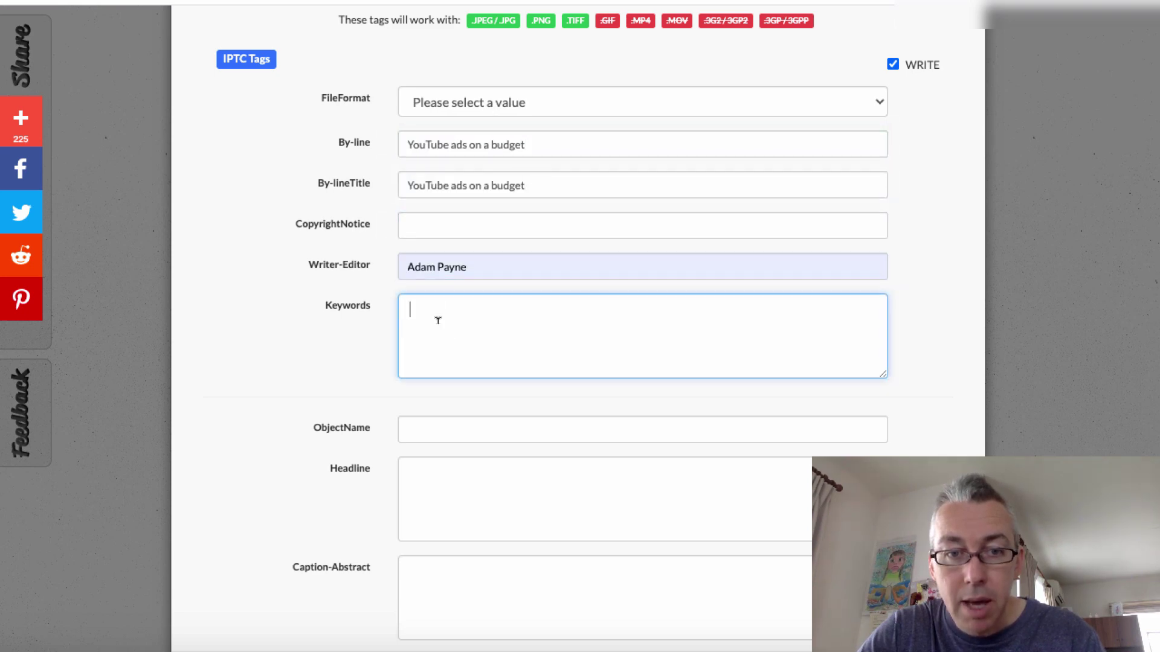
key("ctrl+v")
- In the XMP tags, fill in Creator with the author's full name and set Rights to "VideoMarketingInsider.com"
scroll(304, 335, "up", 2)
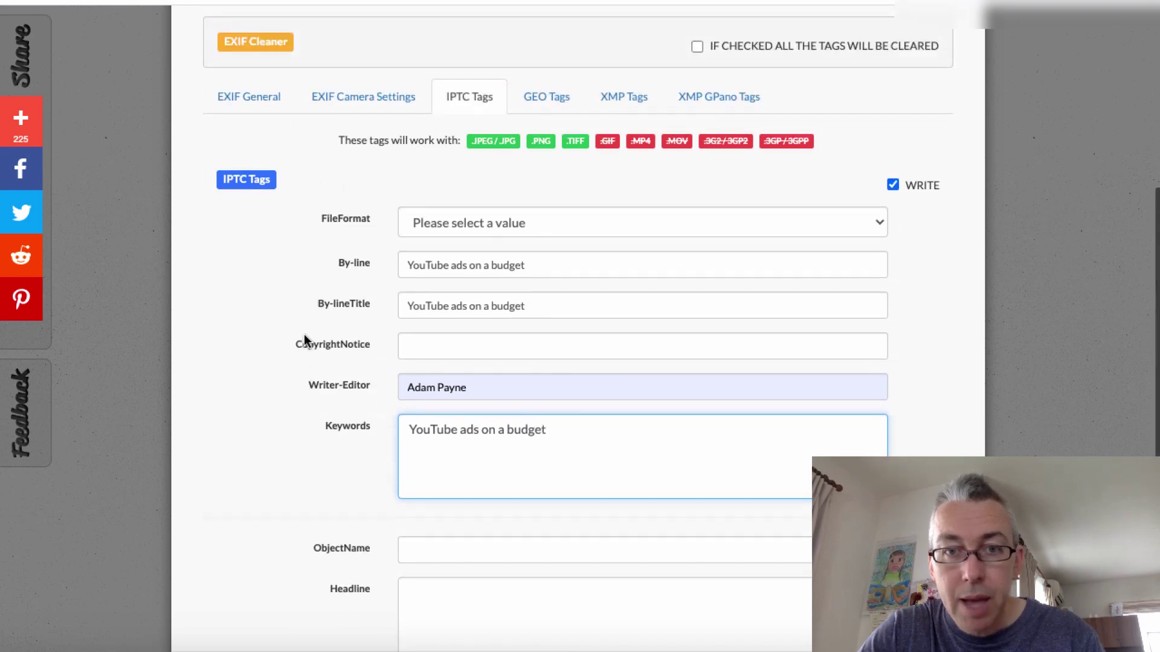
left_click(635, 103)
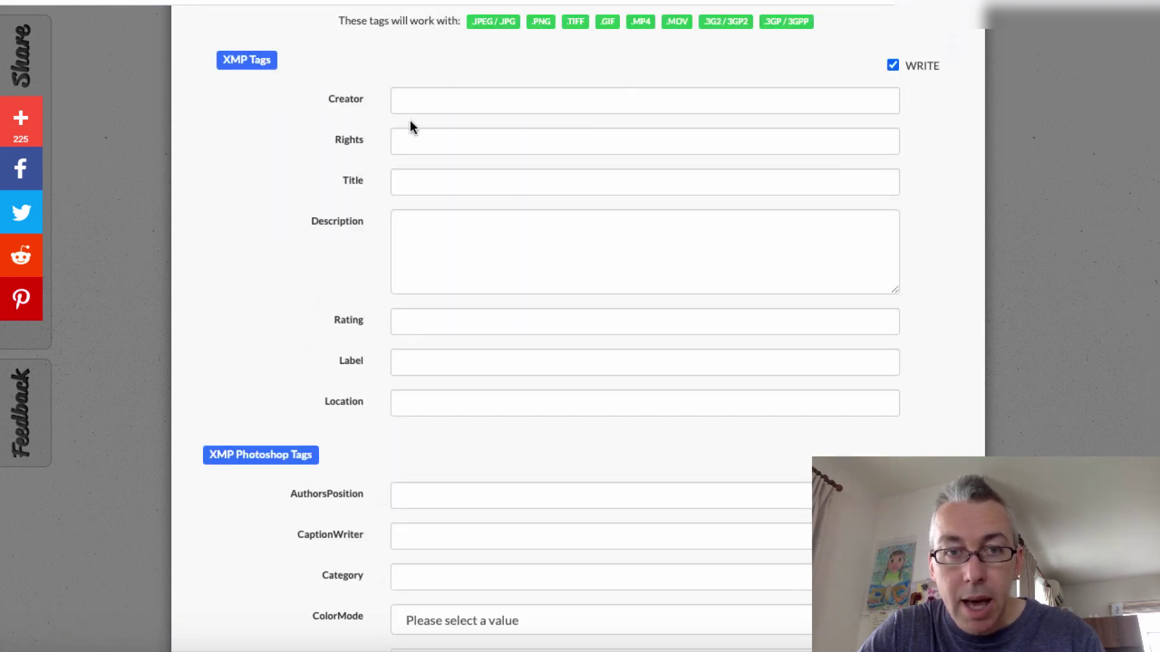
left_click(414, 105)
left_click(422, 144)
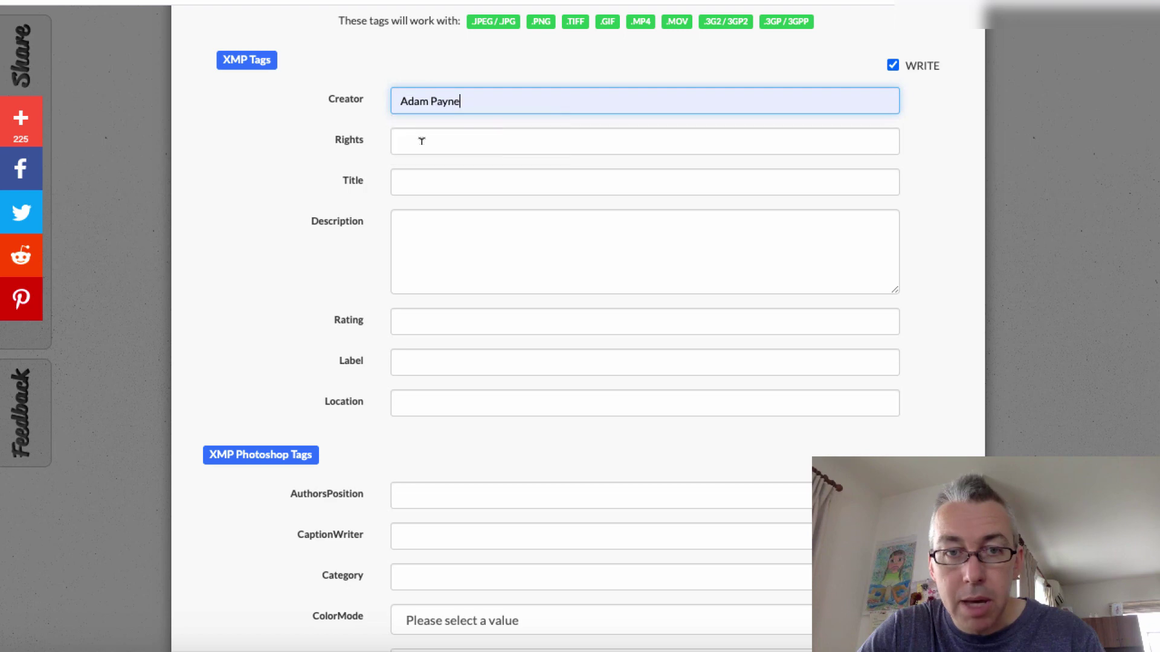
left_click(415, 141)
left_click(424, 179)
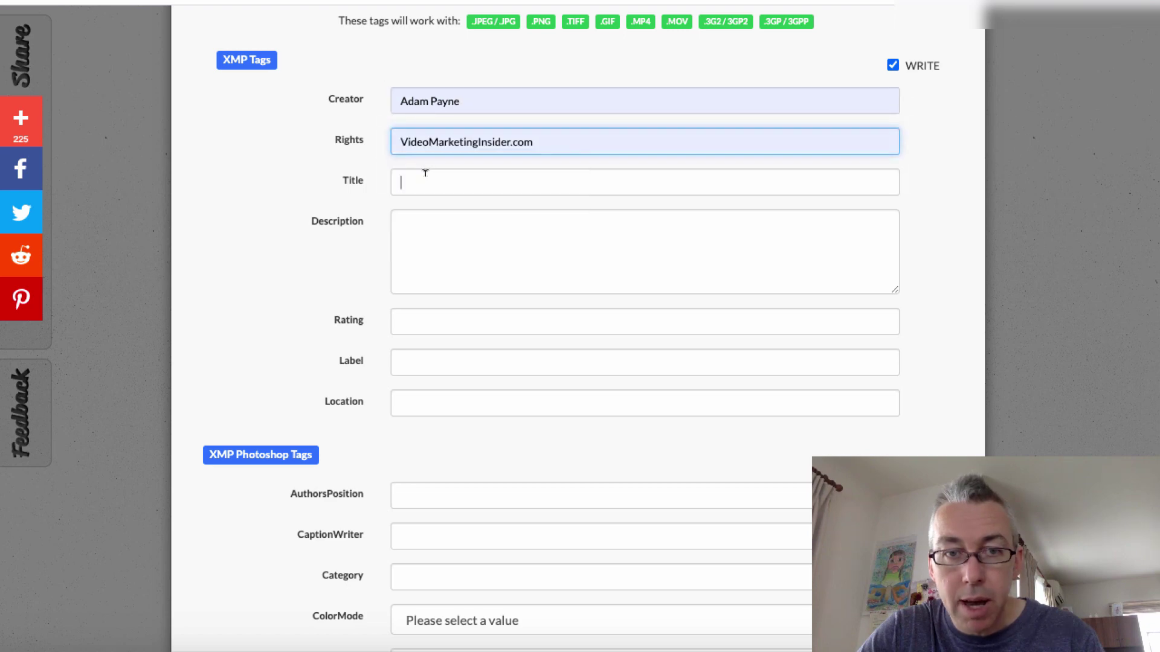
- Set both the XMP Title and Description to "YouTube ads on a budget"
left_click(427, 236)
left_click(396, 264)
type("YouTube ads on a budget")
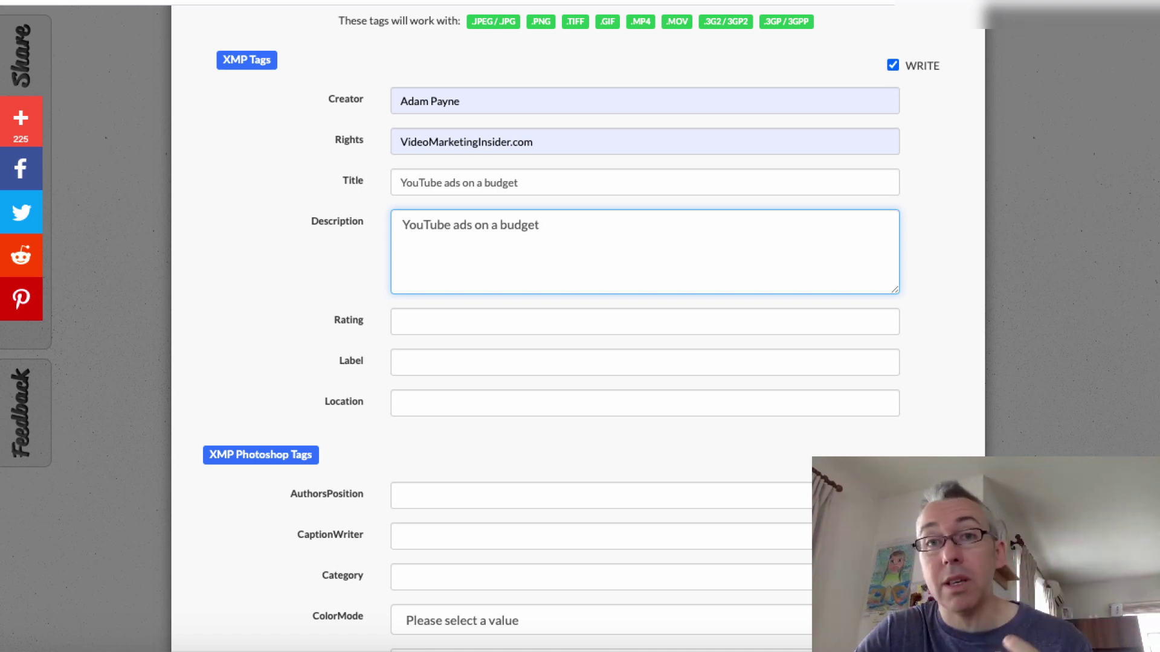
- Write the metadata tags to the image and download the edited file
scroll(643, 326, "down", 10)
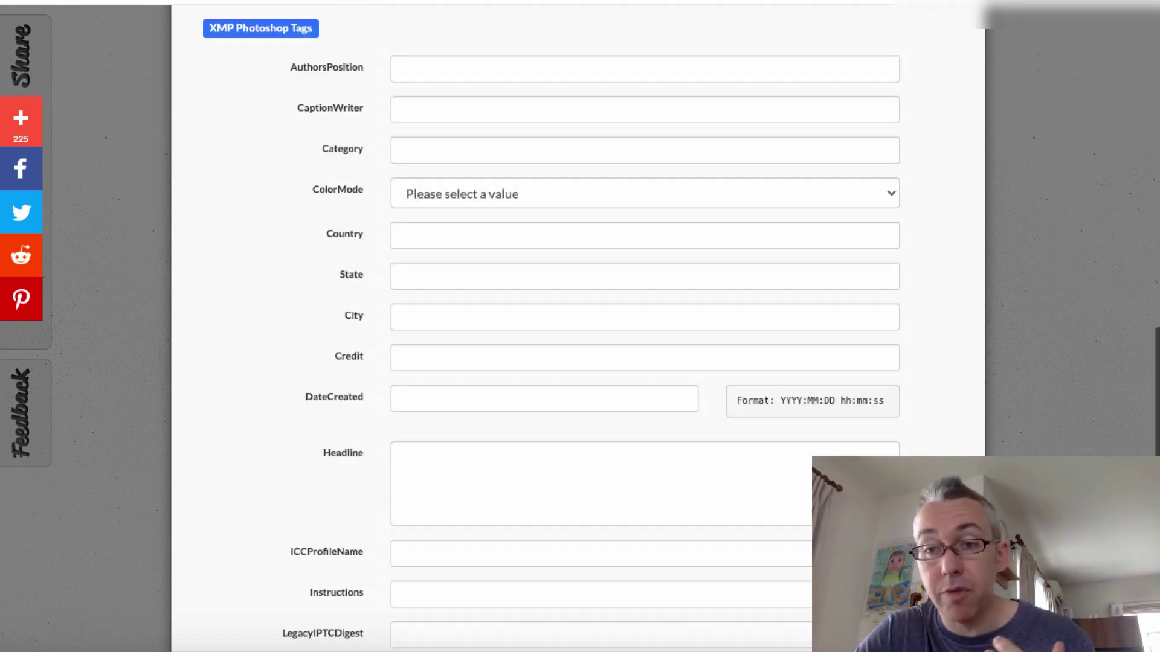
scroll(580, 326, "down", 2)
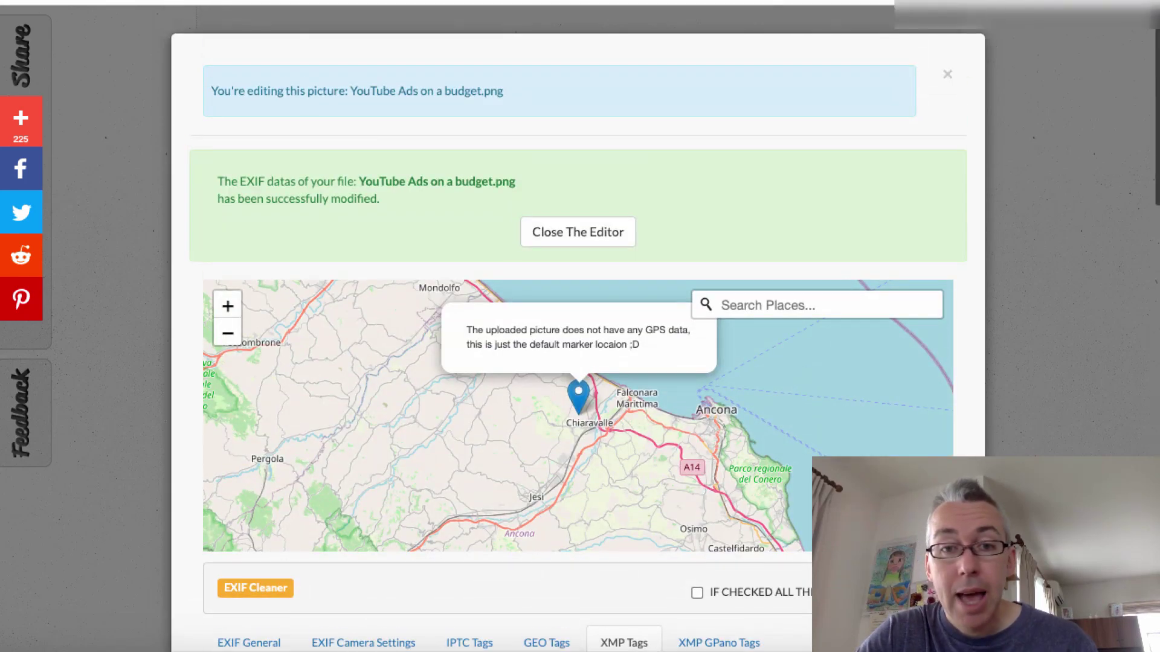
scroll(569, 233, "down", 3)
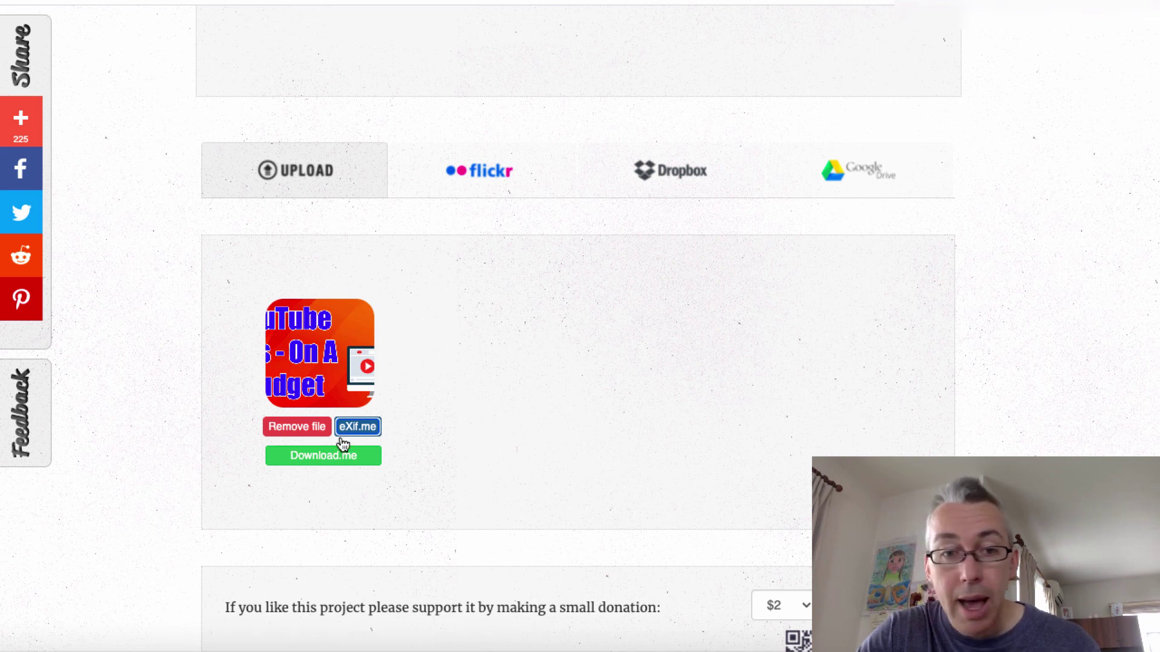
left_click(328, 457)
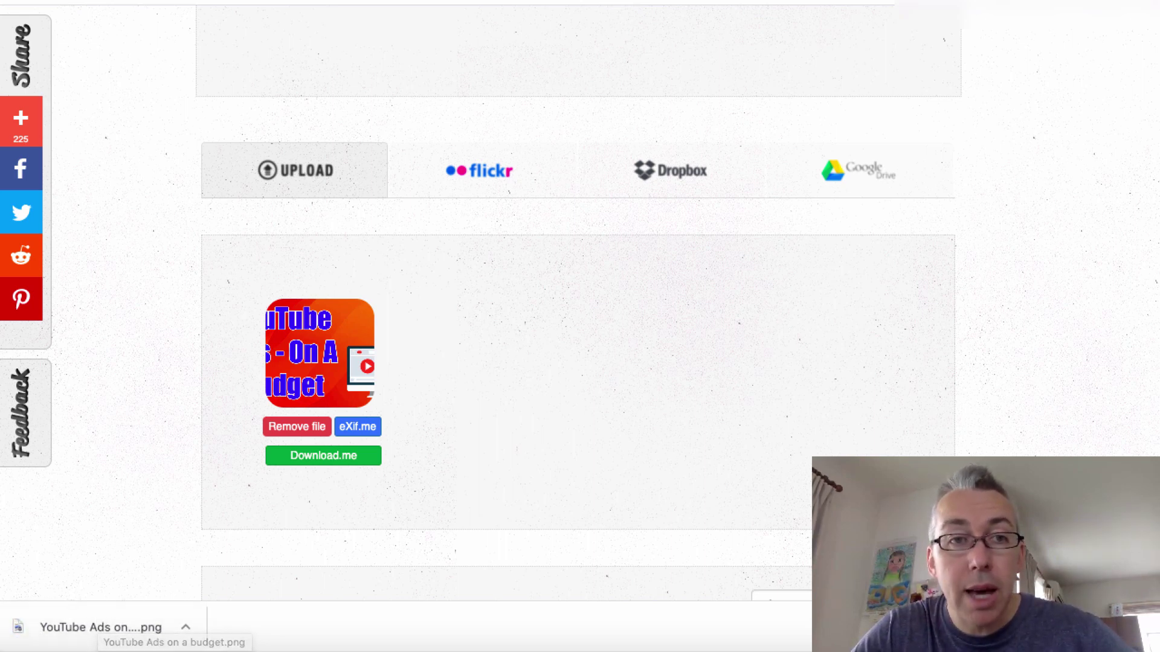
- Switch to the WordPress post editor and upload "YouTube Ads on a budget.png" as a new image for the post's featured image
key("ctrl+Tab")
scroll(919, 448, "down", 6)
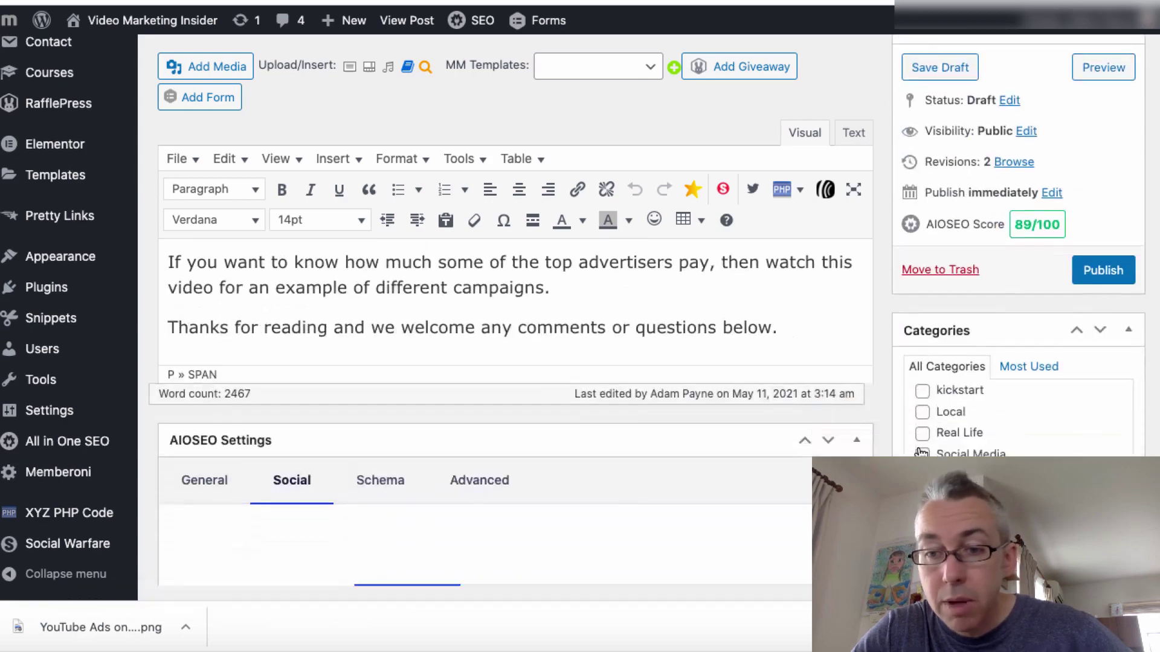
scroll(919, 449, "down", 10)
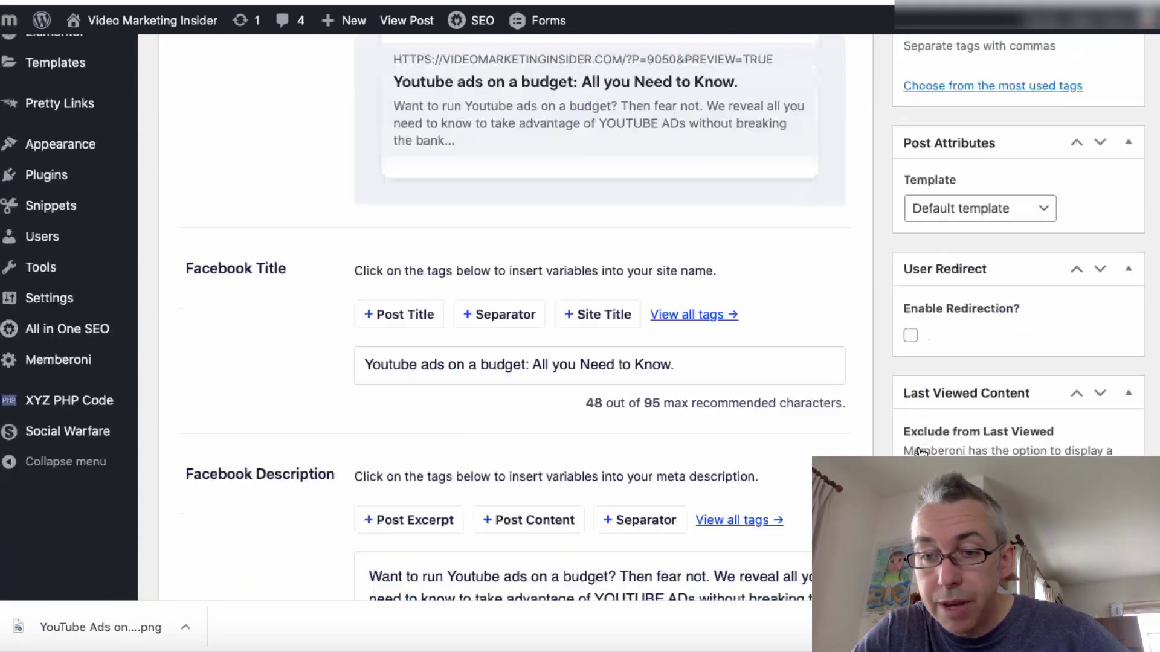
left_click(942, 525)
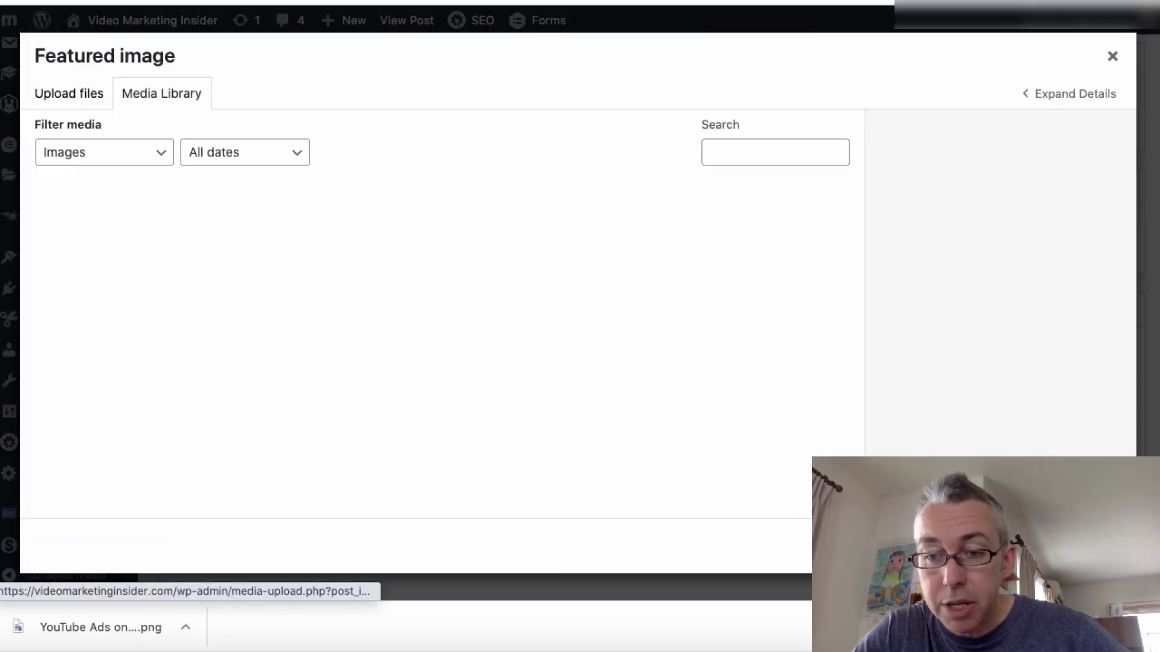
left_click_drag(56, 628, 86, 281)
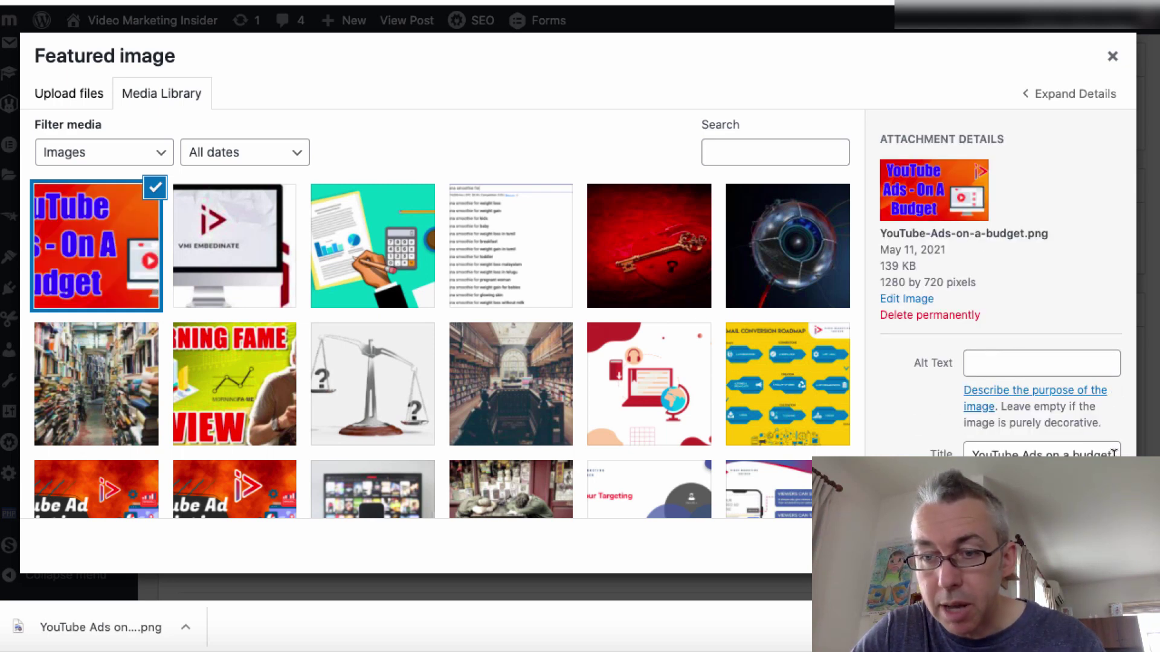
- Copy the image's title into its alt text as "YouTube Ads on a budget" and apply it as the featured image
left_click_drag(1114, 452, 967, 448)
key("super+c")
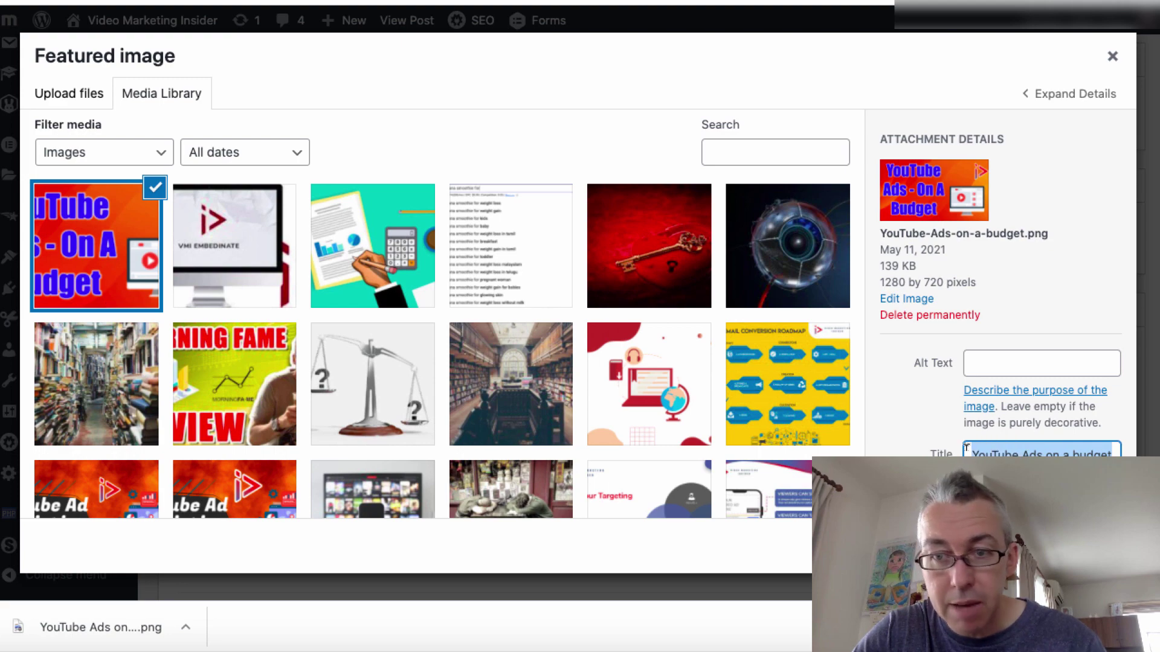
left_click(1006, 357)
key("super+v")
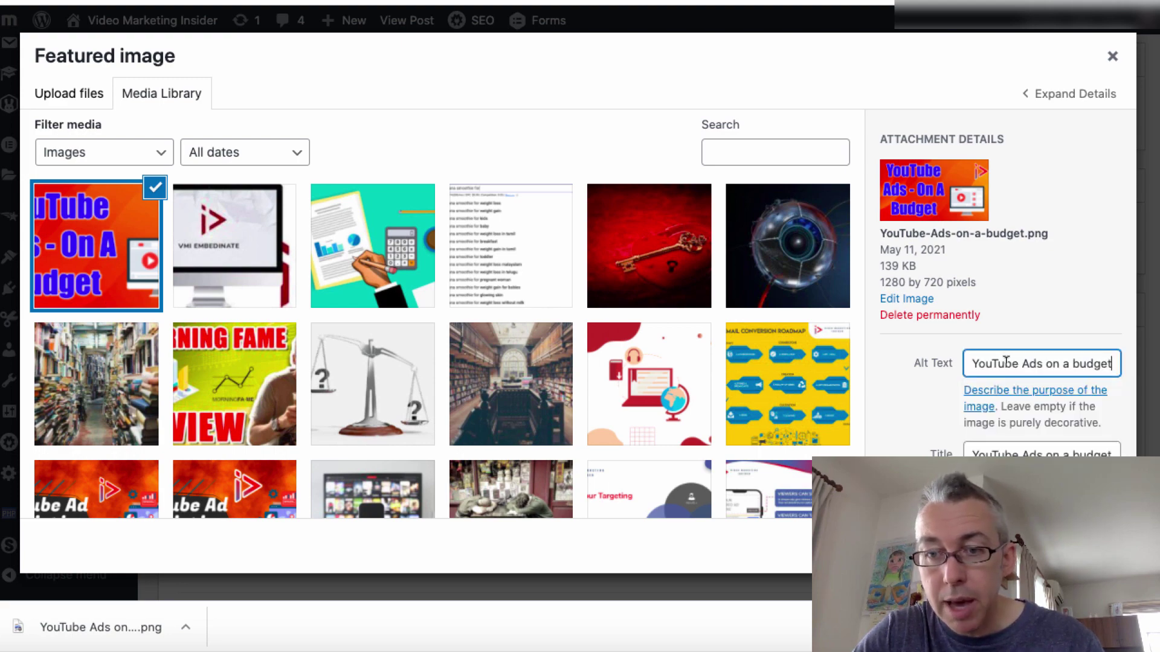
left_click(1066, 546)
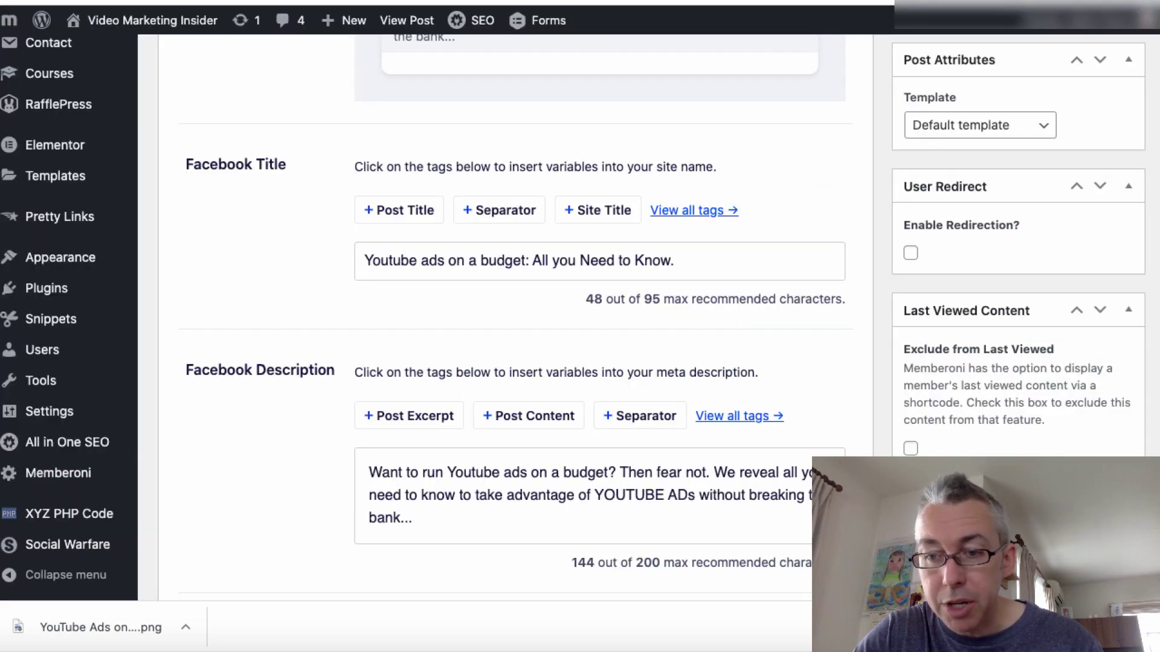
left_click(1144, 627)
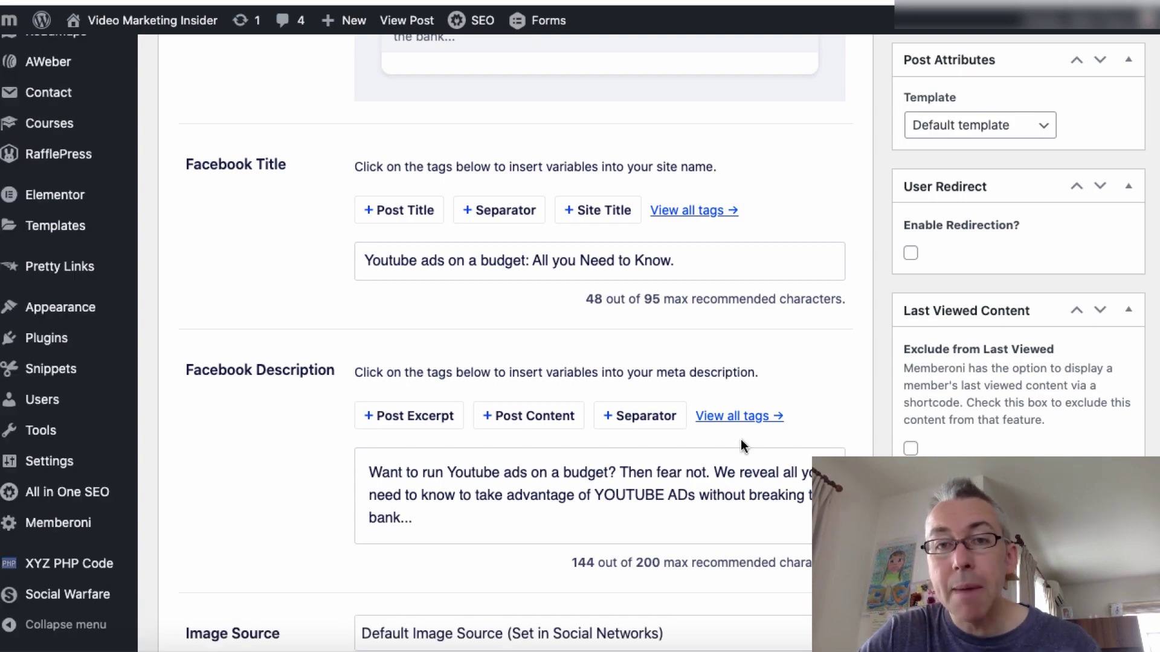
- Insert the YouTube-Ads-on-a-budget.png image from the media library above the post's opening paragraph
scroll(742, 446, "up", 15)
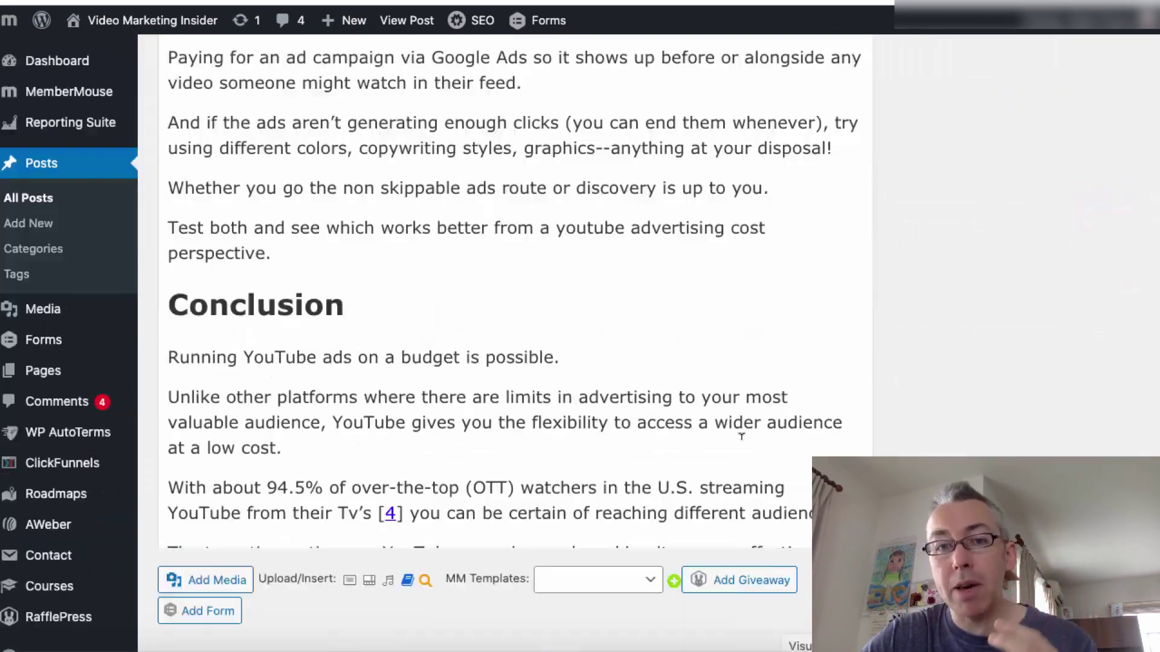
scroll(742, 436, "up", 15)
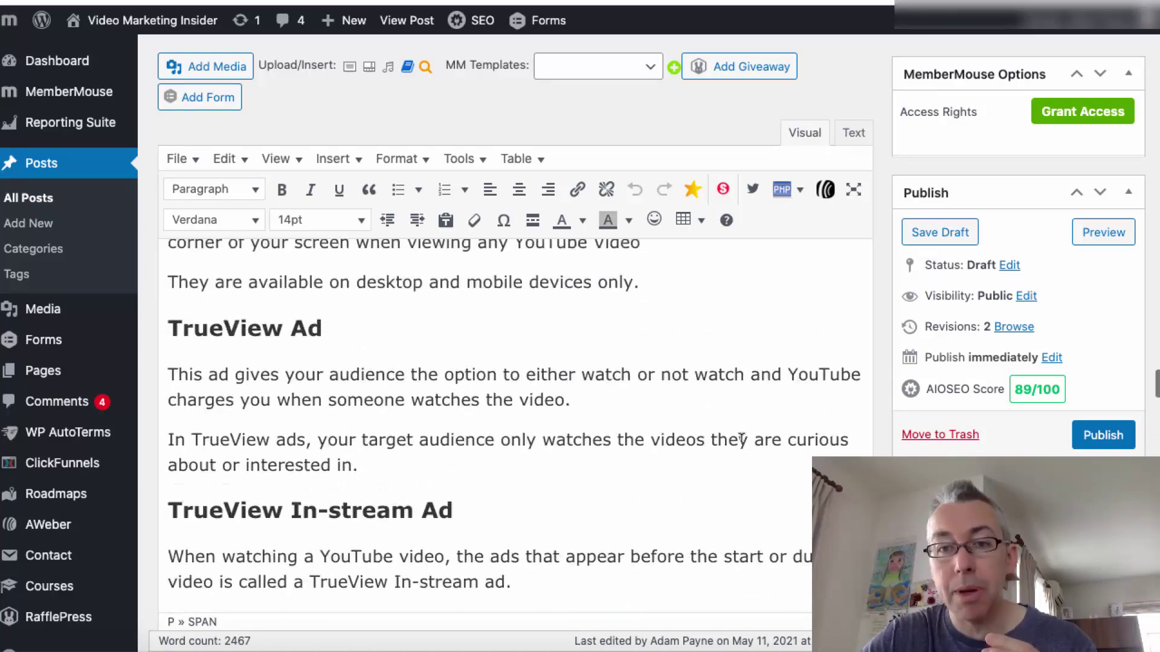
scroll(741, 437, "up", 15)
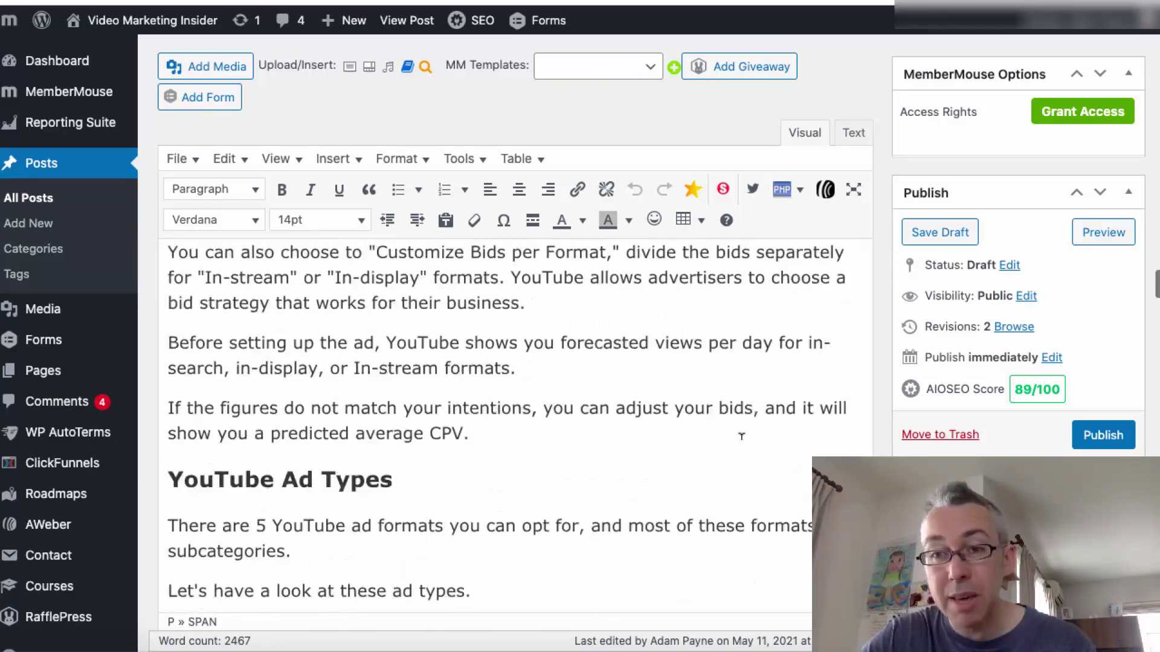
scroll(742, 436, "up", 15)
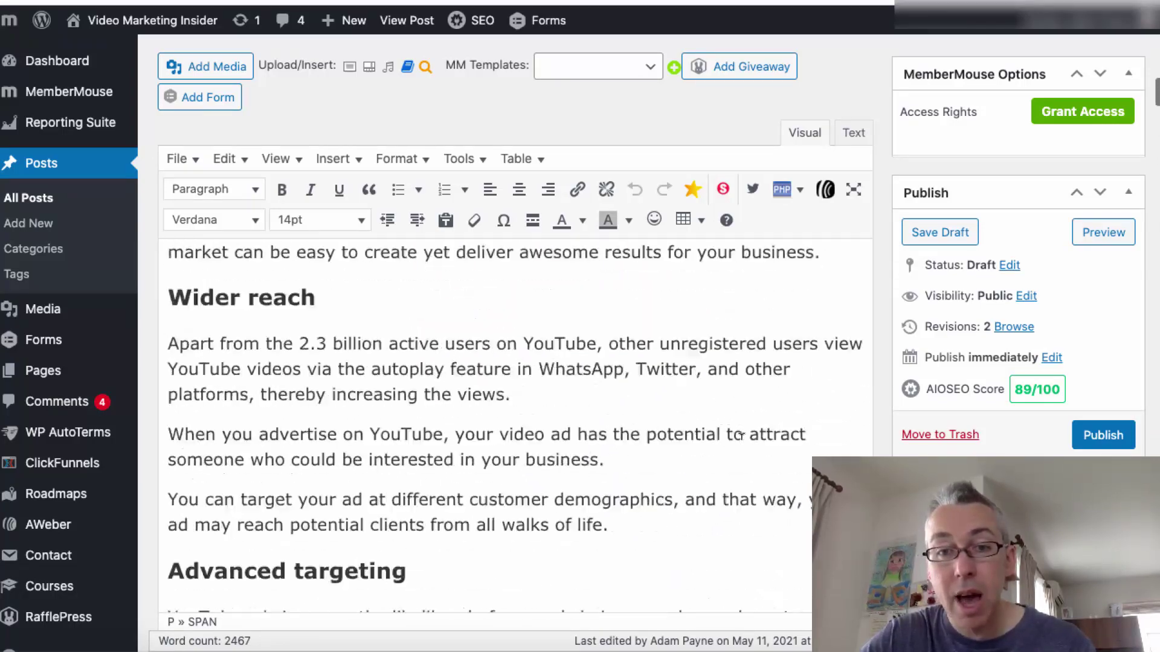
scroll(742, 437, "up", 20)
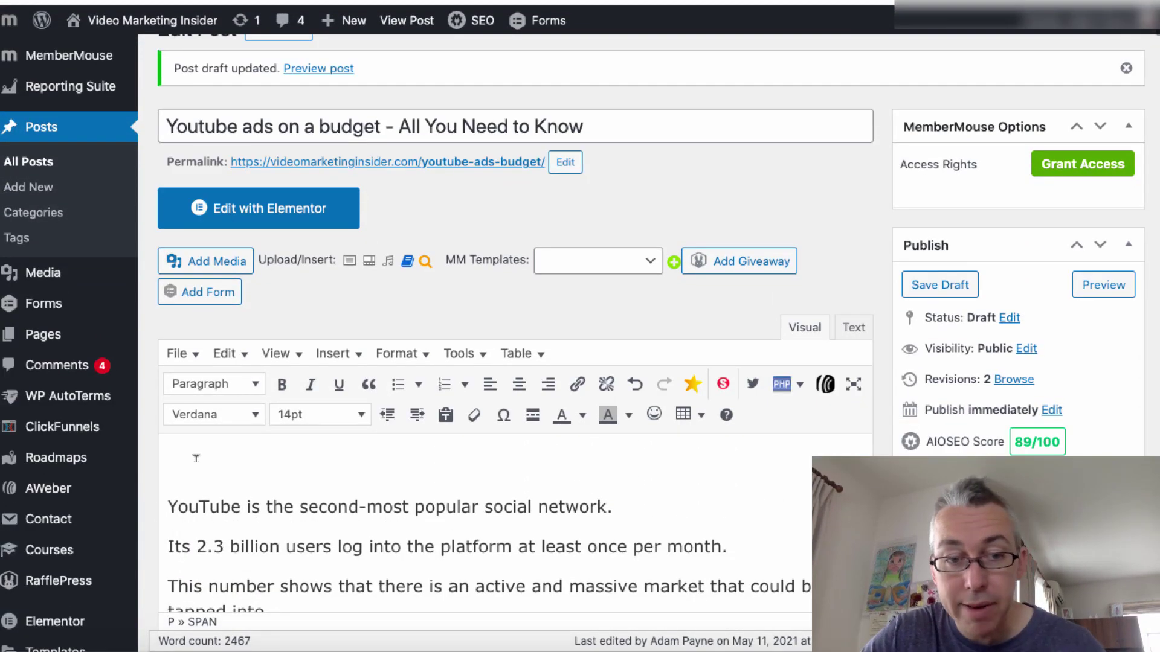
left_click(196, 450)
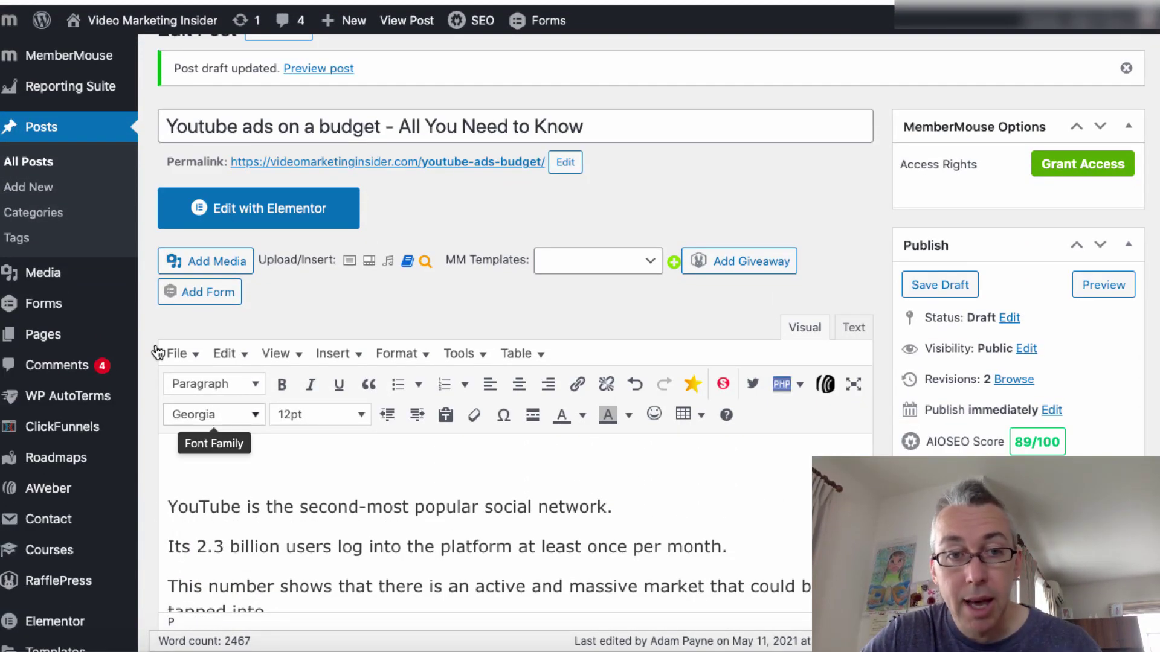
left_click(218, 264)
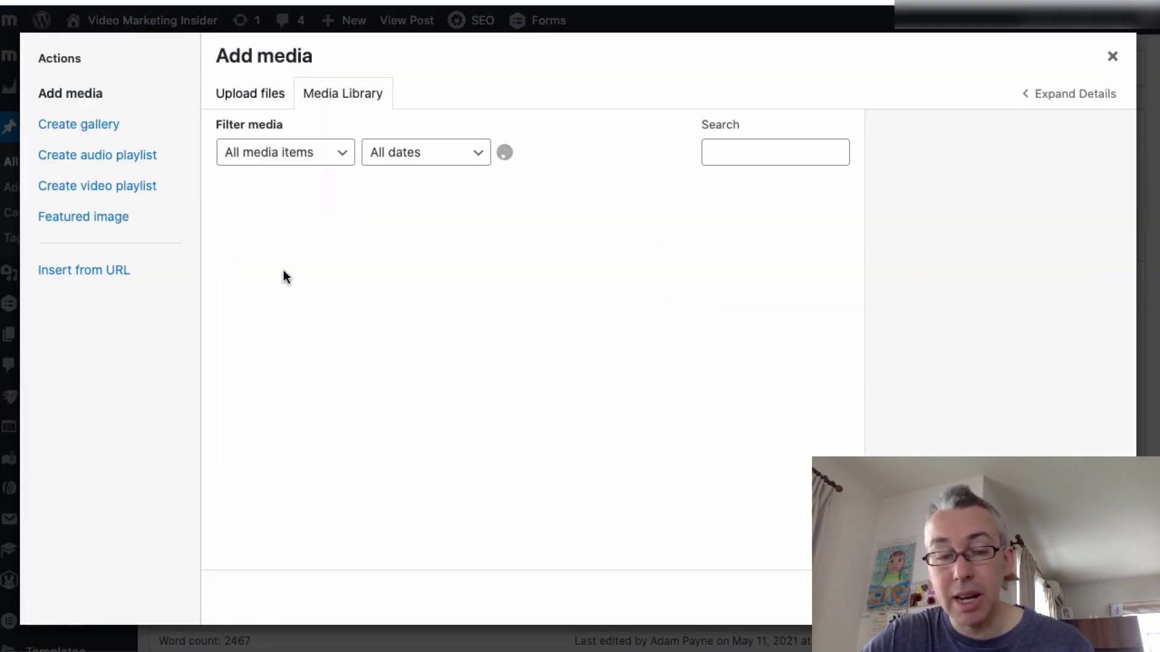
left_click(265, 253)
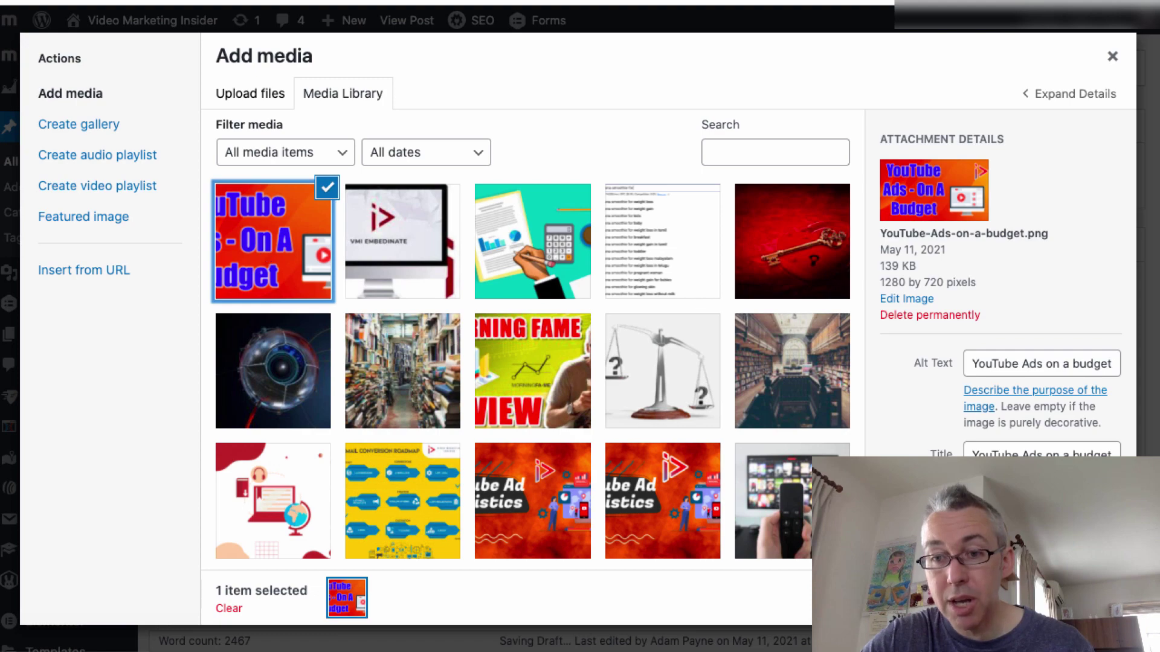
left_click(1075, 598)
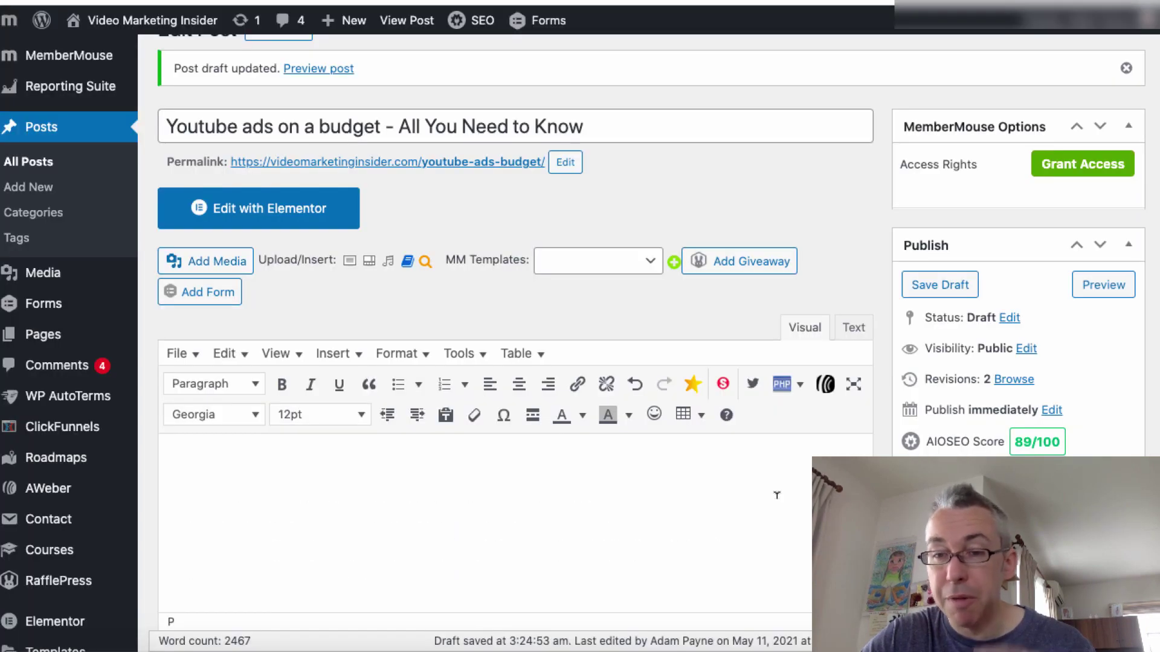
scroll(776, 495, "down", 5)
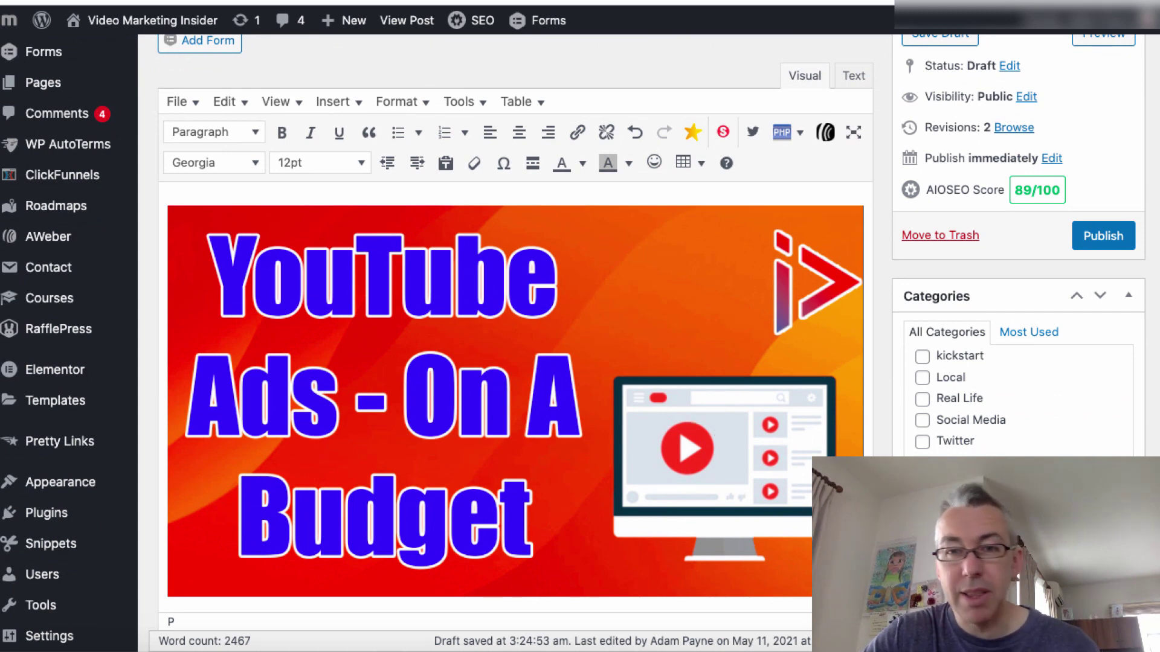
- In the AIOSEO social settings for Facebook, set the image source to Featured Image
scroll(515, 395, "down", 7)
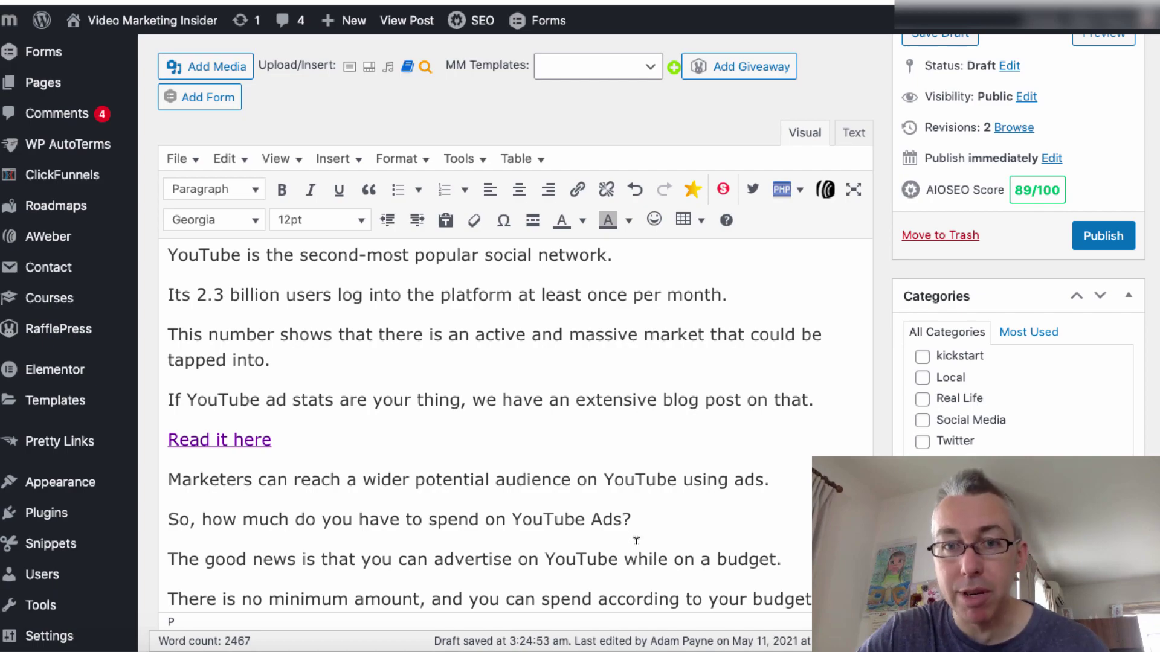
scroll(620, 439, "down", 15)
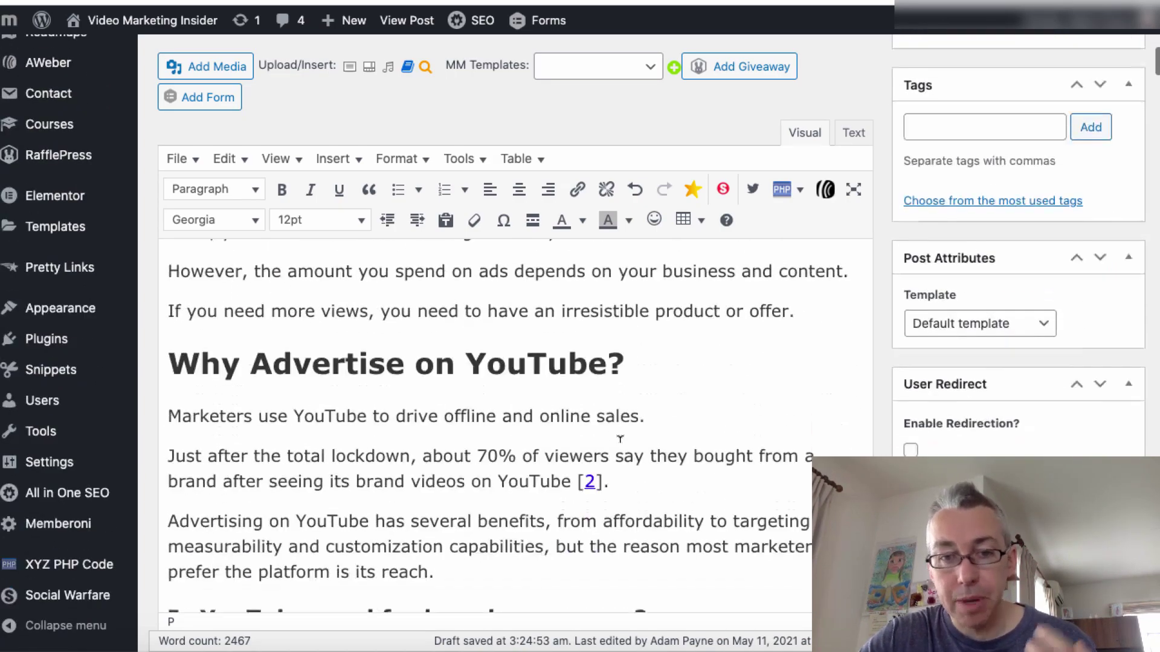
scroll(620, 439, "down", 20)
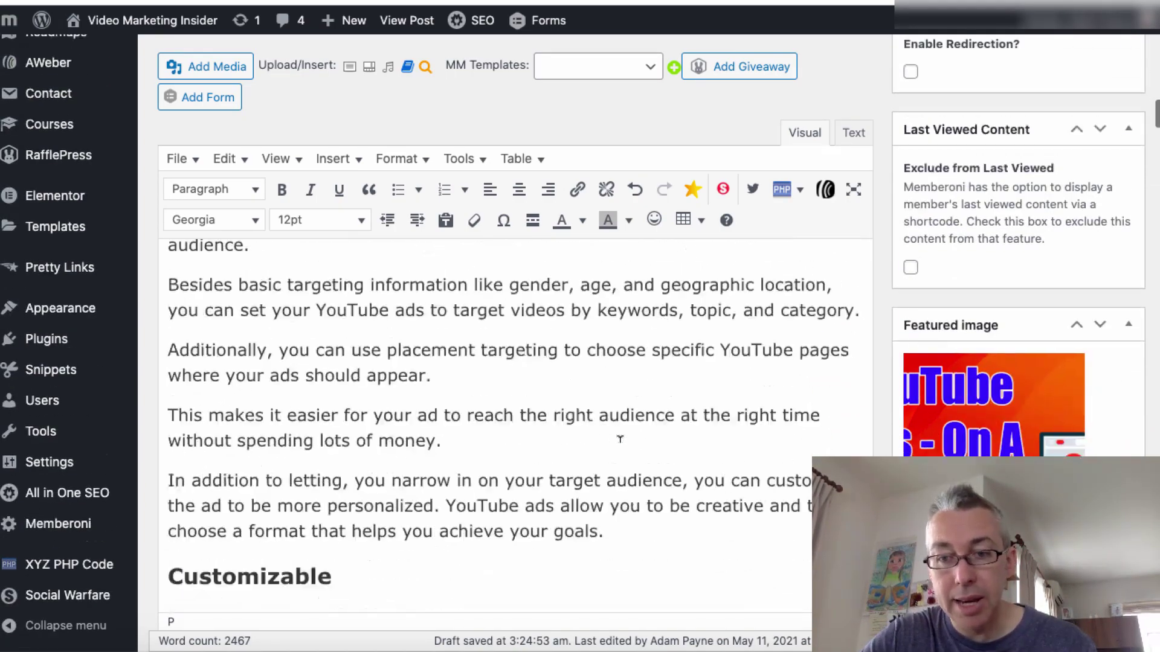
scroll(619, 439, "down", 20)
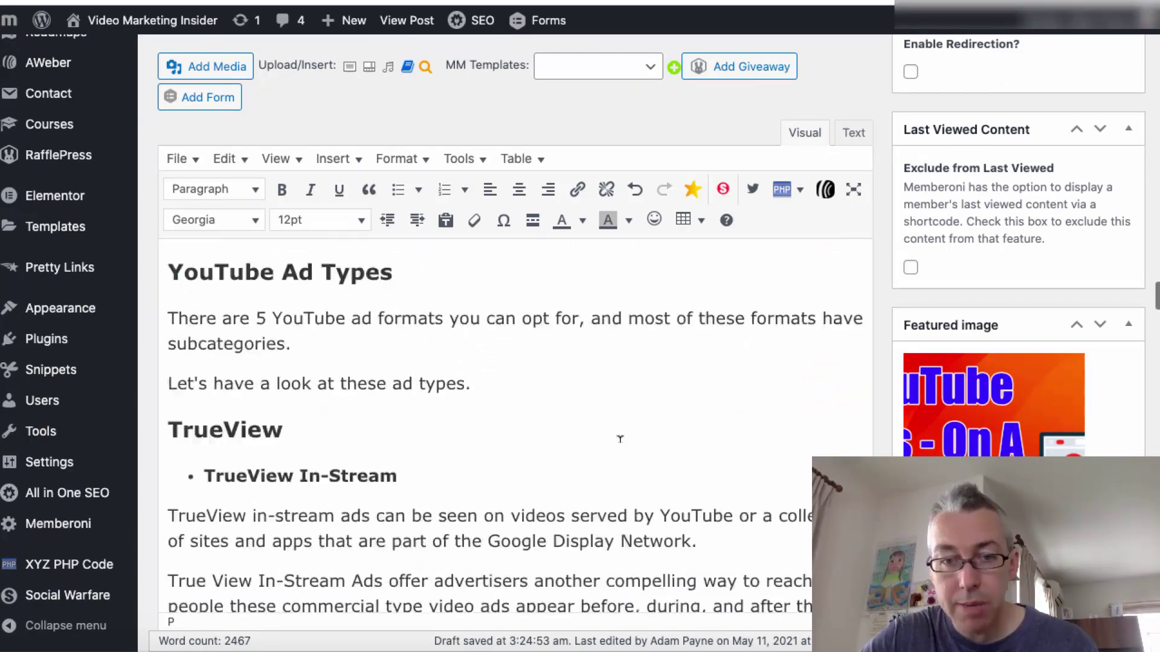
scroll(620, 439, "down", 20)
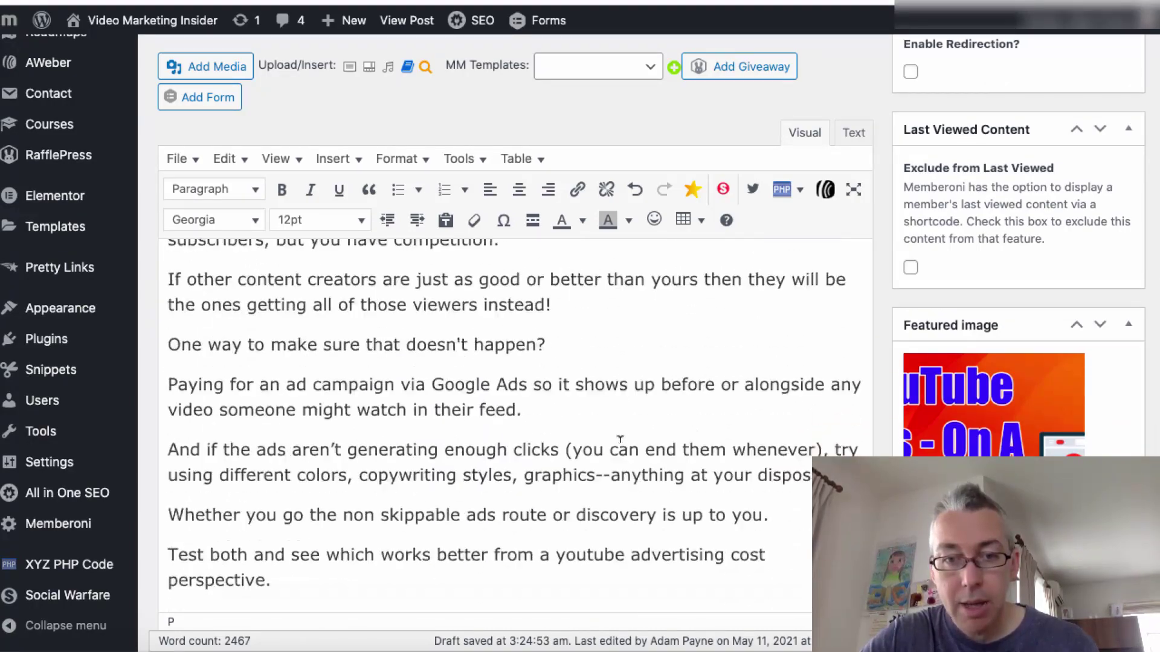
scroll(620, 439, "down", 20)
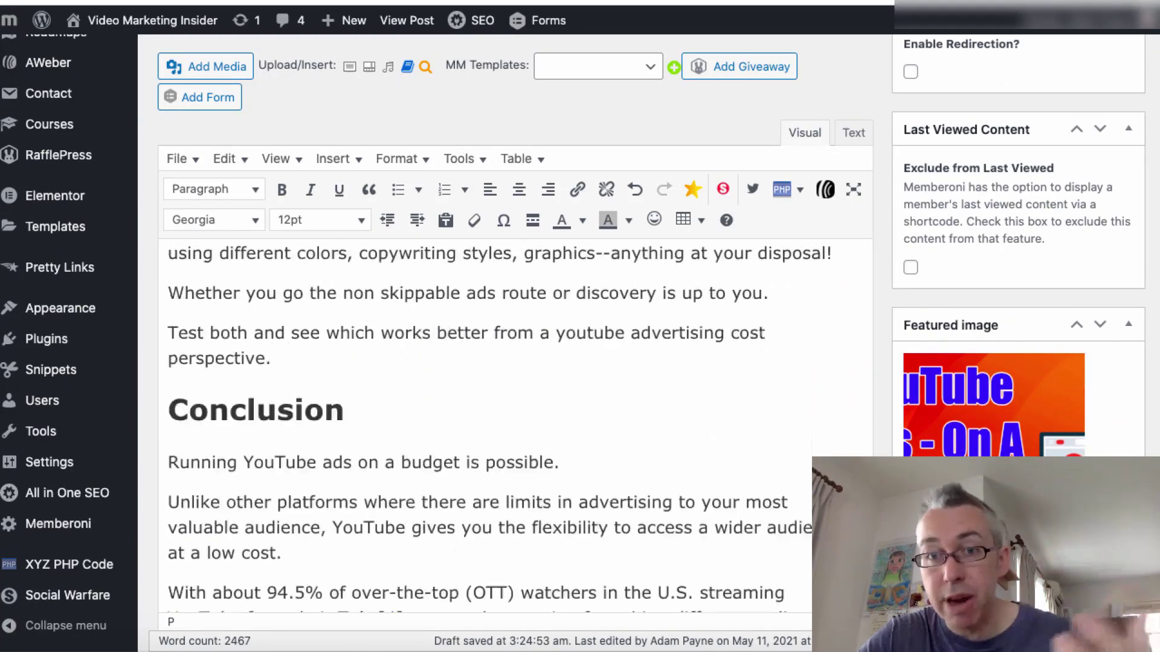
scroll(619, 439, "up", 10)
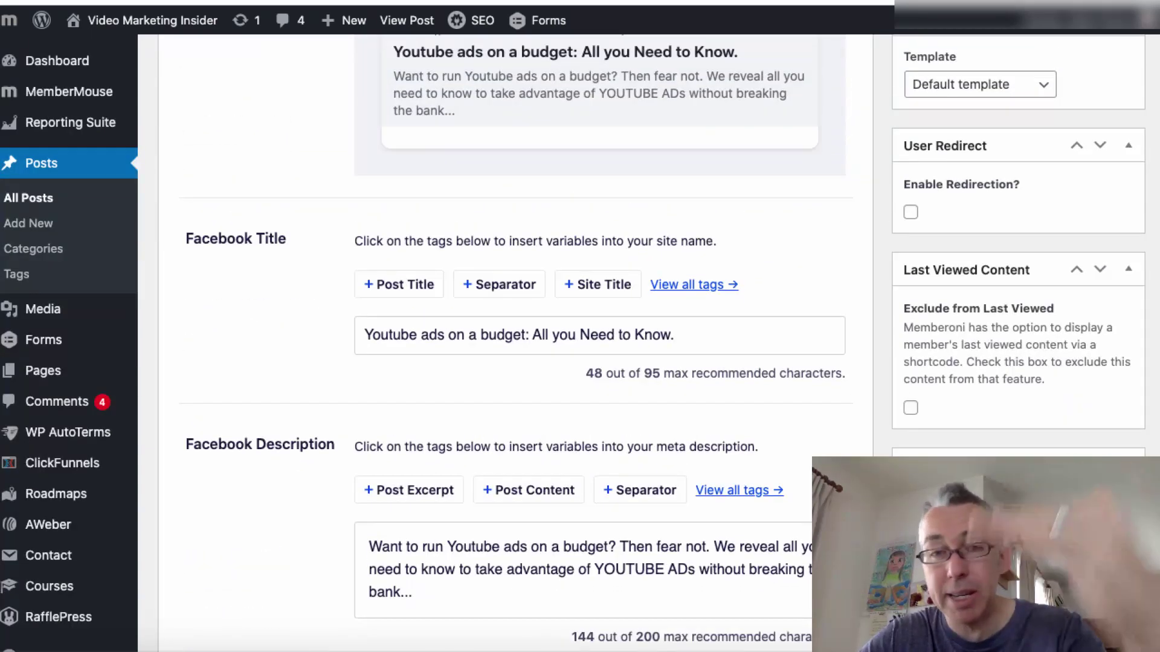
scroll(513, 362, "up", 2)
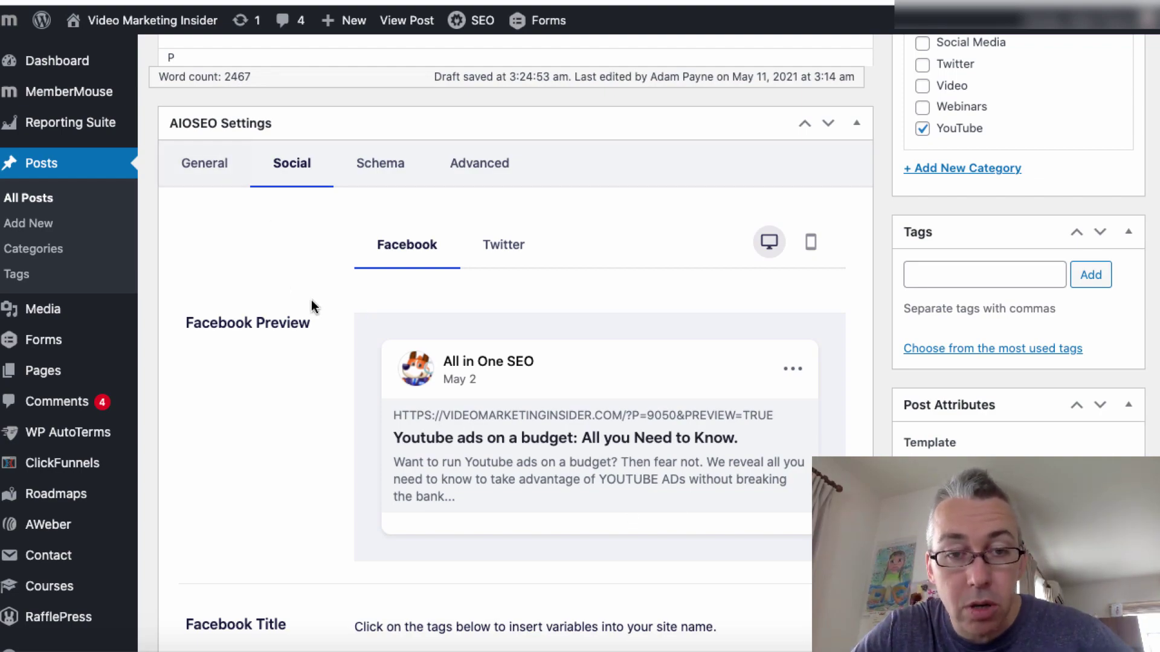
scroll(311, 302, "down", 8)
scroll(311, 302, "down", 4)
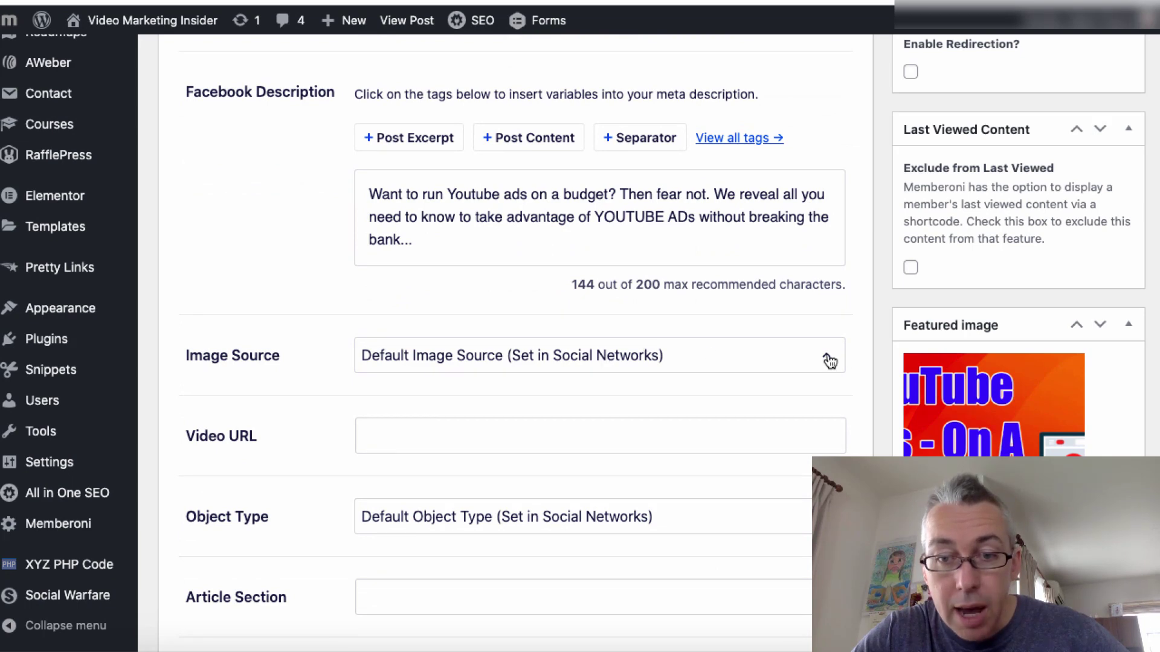
left_click(829, 361)
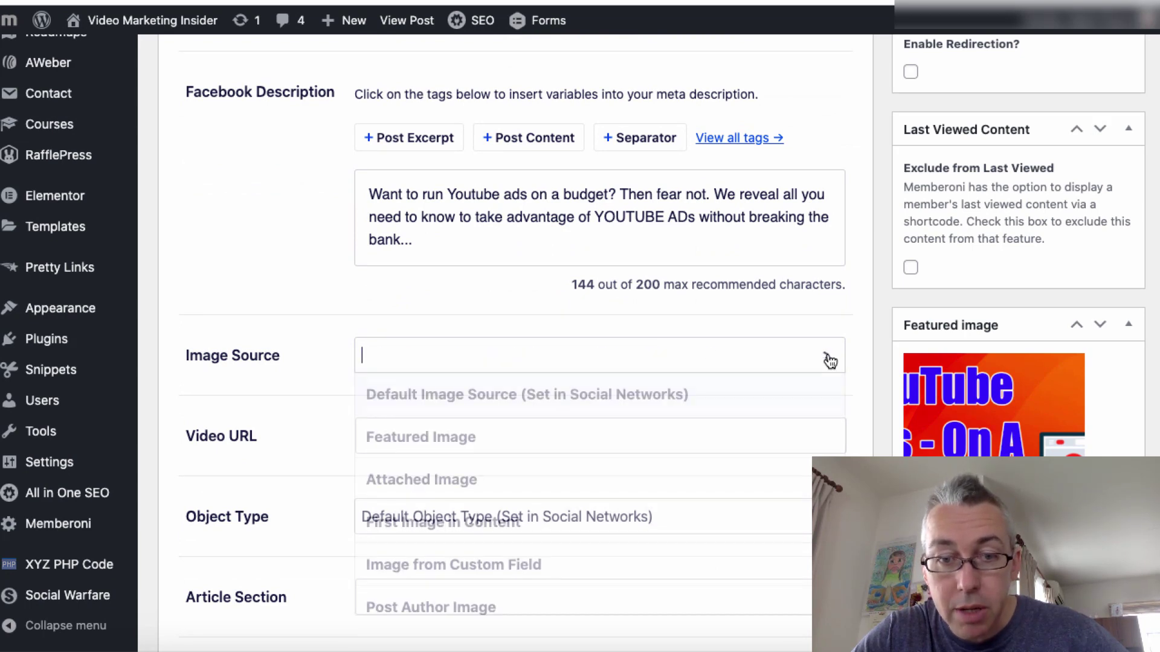
left_click(471, 439)
scroll(280, 336, "up", 7)
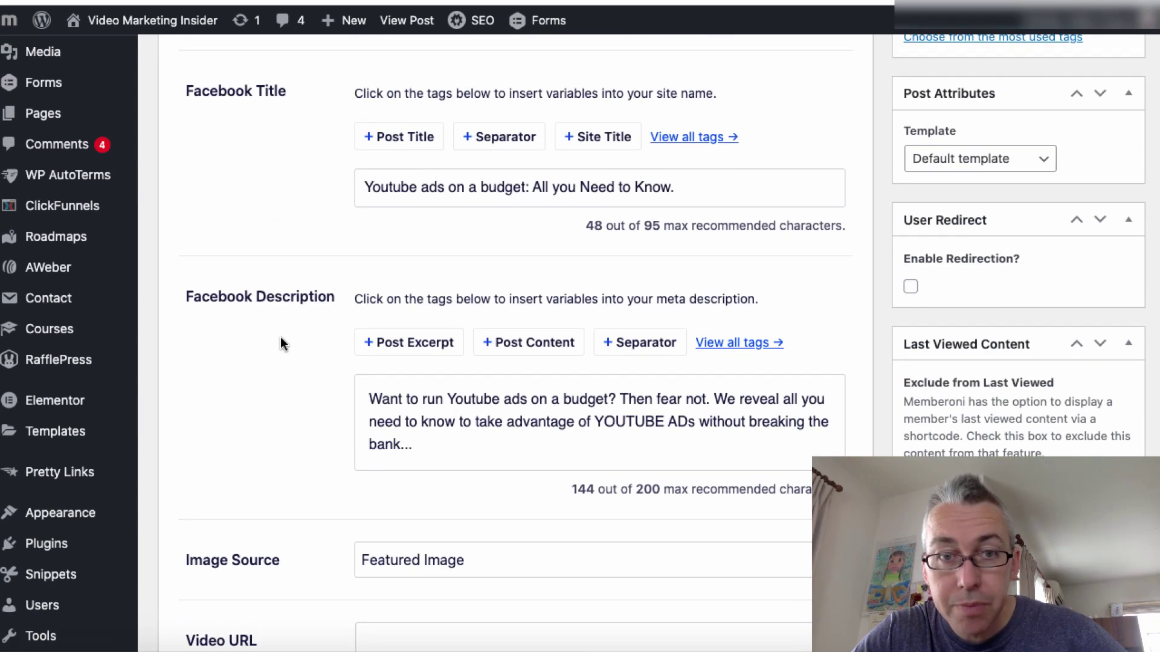
scroll(280, 336, "up", 4)
right_click(282, 336)
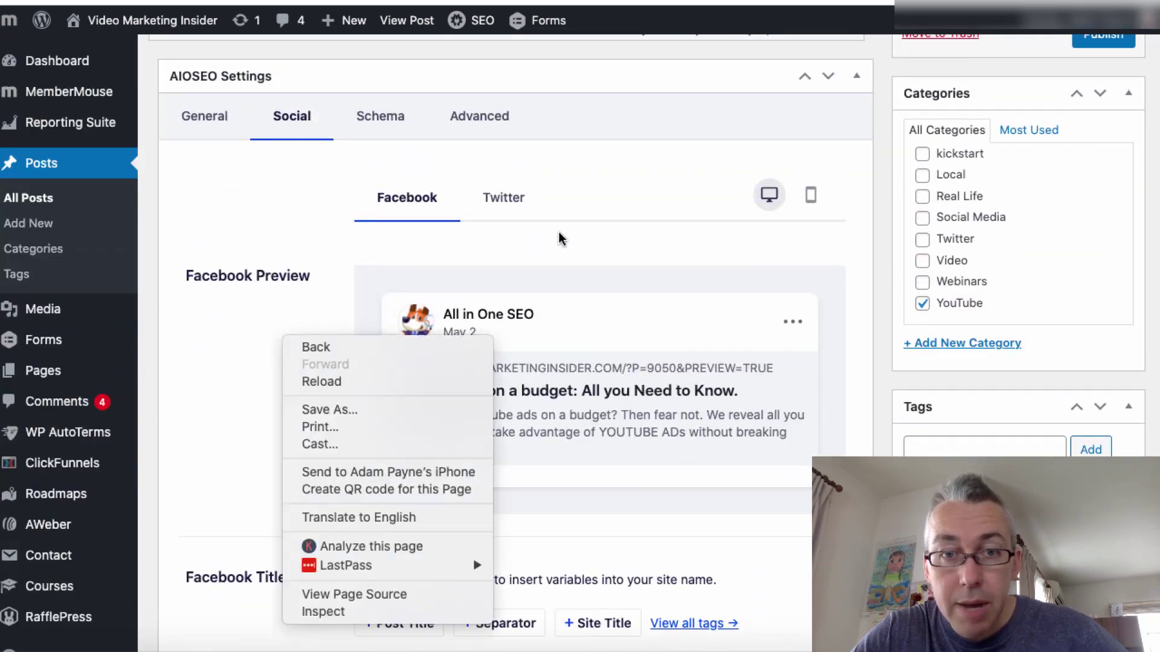
- In the AIOSEO social settings for Twitter, set the Twitter card type to Summary with Large Image
key("Escape")
left_click(503, 198)
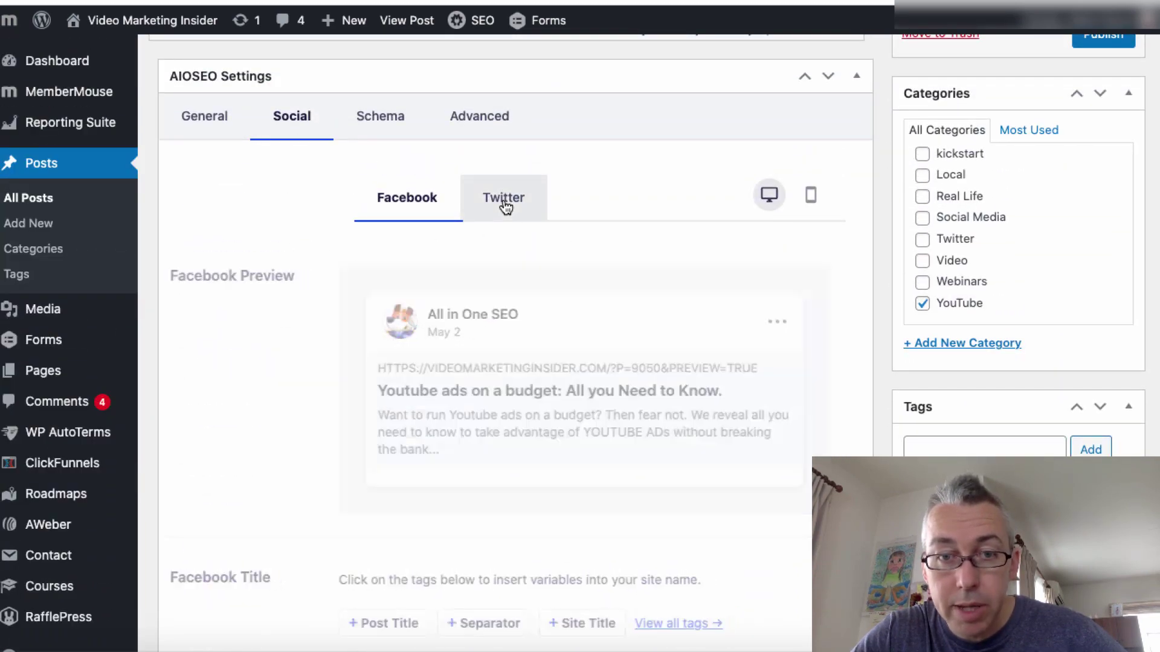
scroll(335, 462, "down", 7)
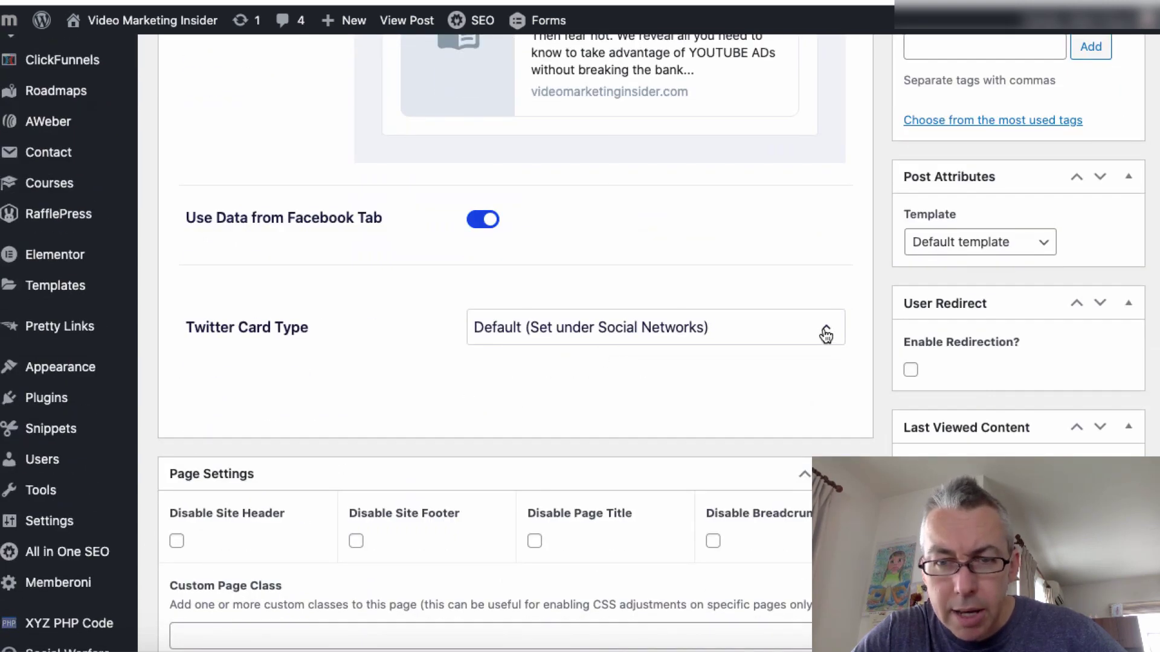
left_click(825, 334)
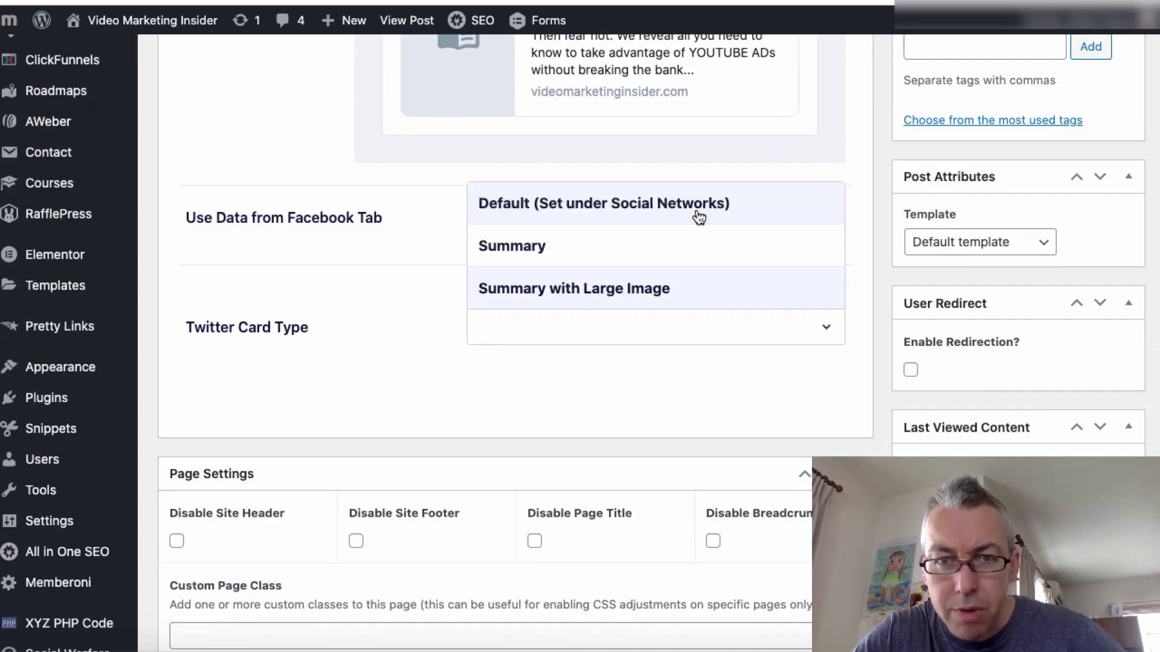
left_click(650, 289)
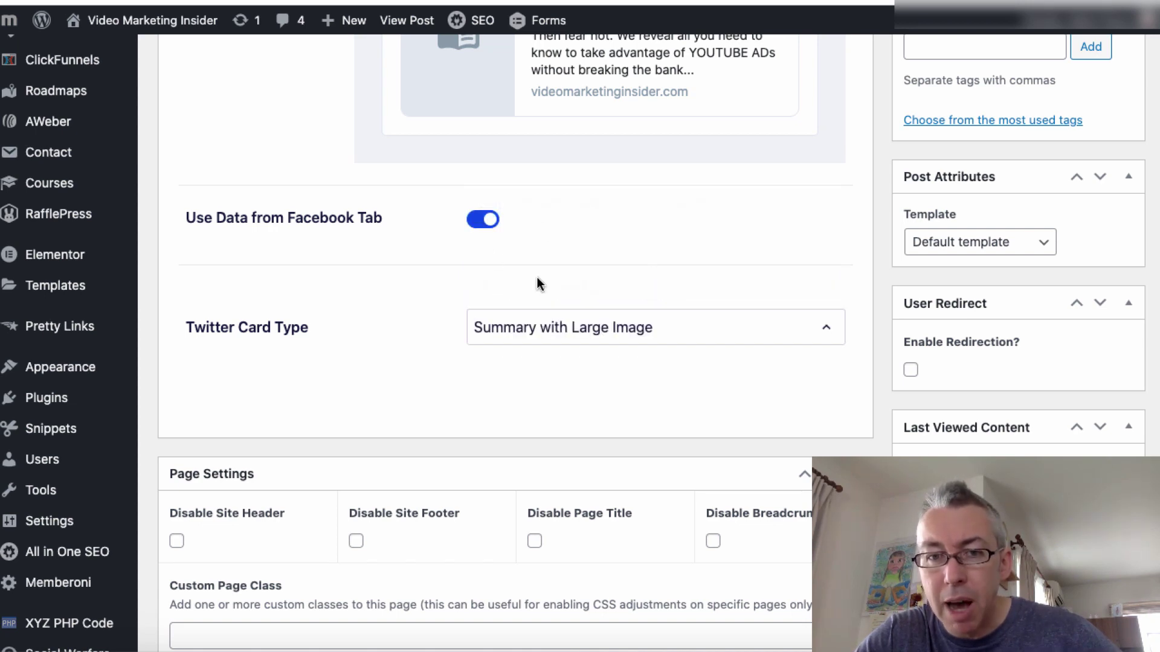
- Review the Twitter settings and the Facebook preview, title, description and image source in the AIOSEO social settings
scroll(399, 344, "up", 10)
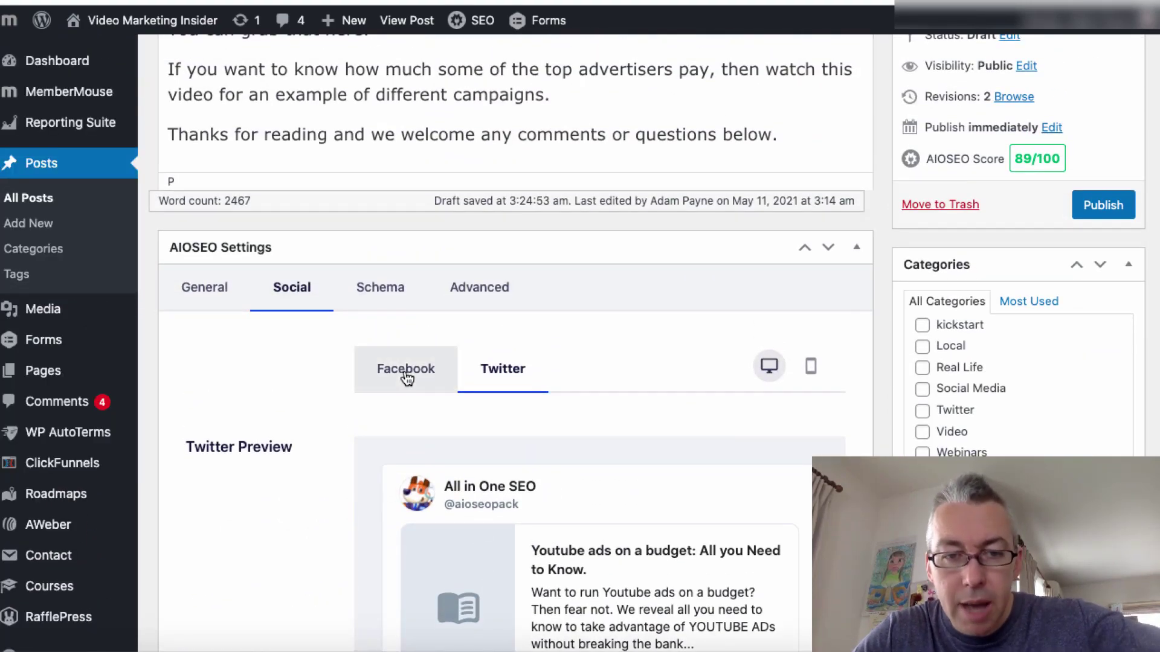
scroll(282, 504, "down", 8)
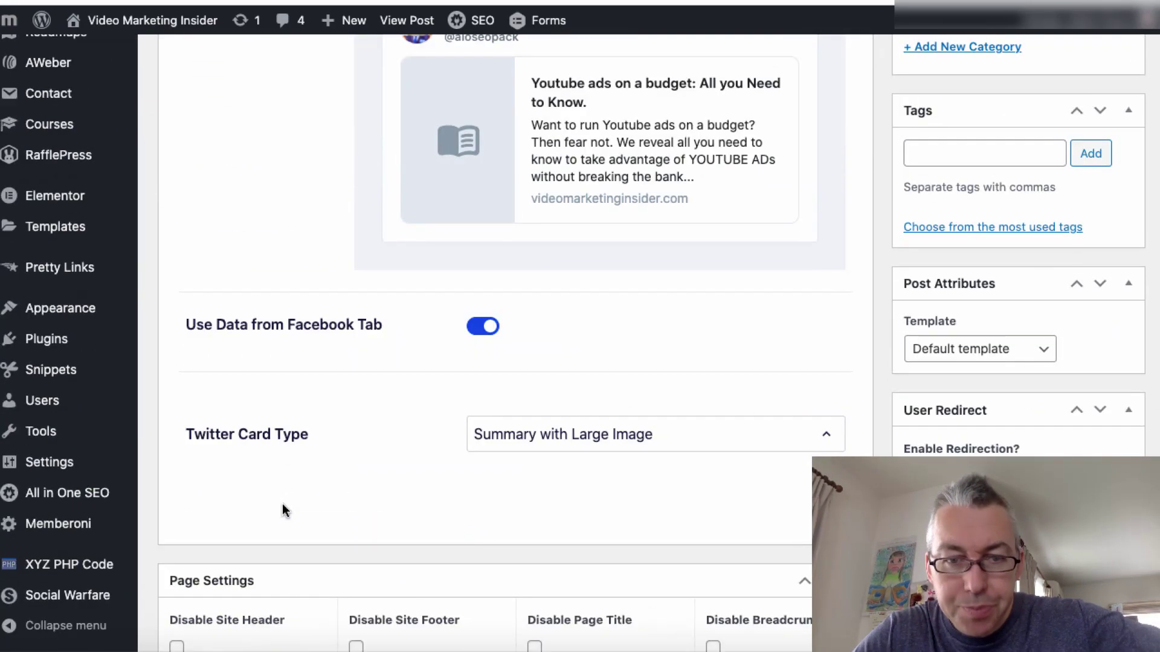
scroll(285, 504, "up", 7)
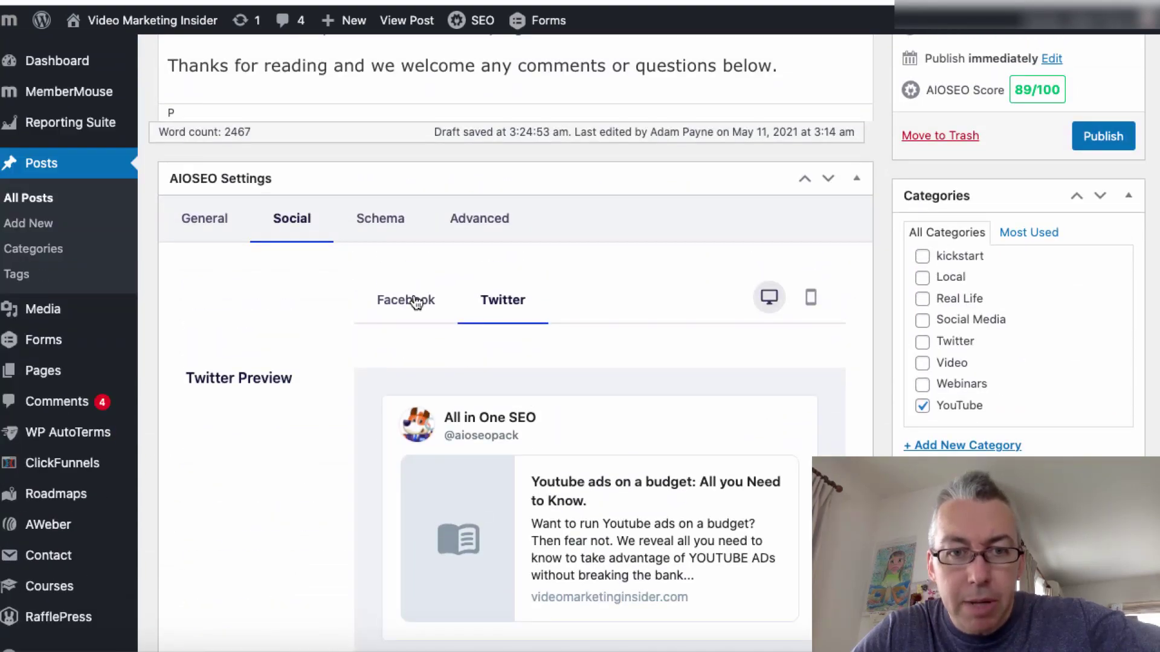
left_click(415, 301)
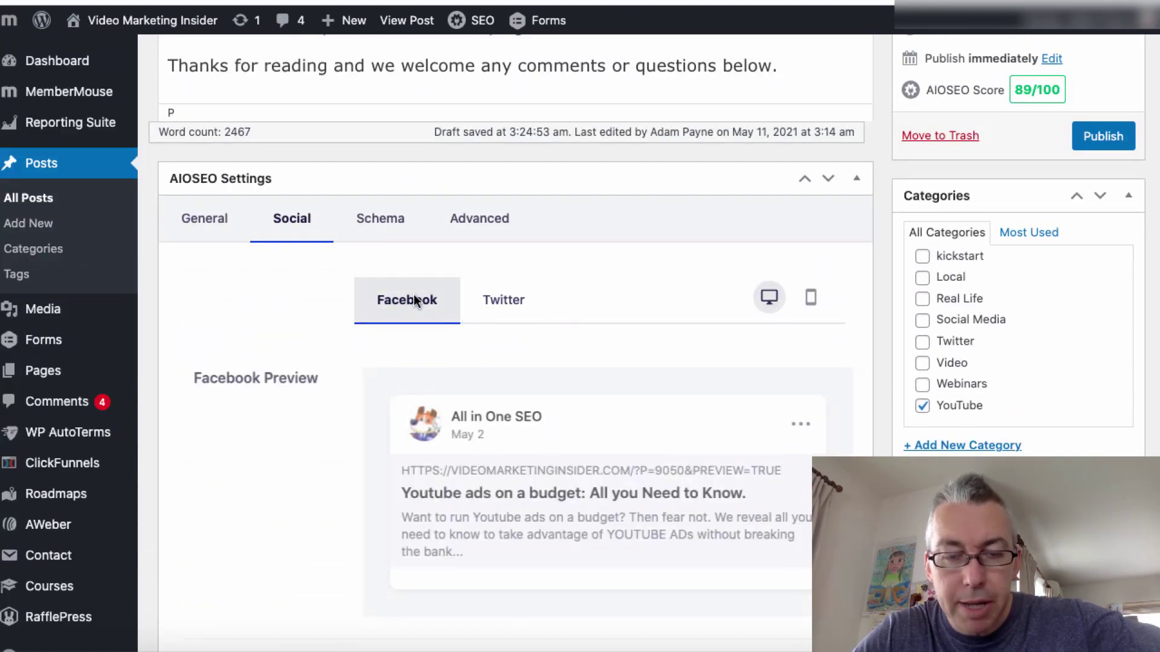
scroll(288, 464, "down", 10)
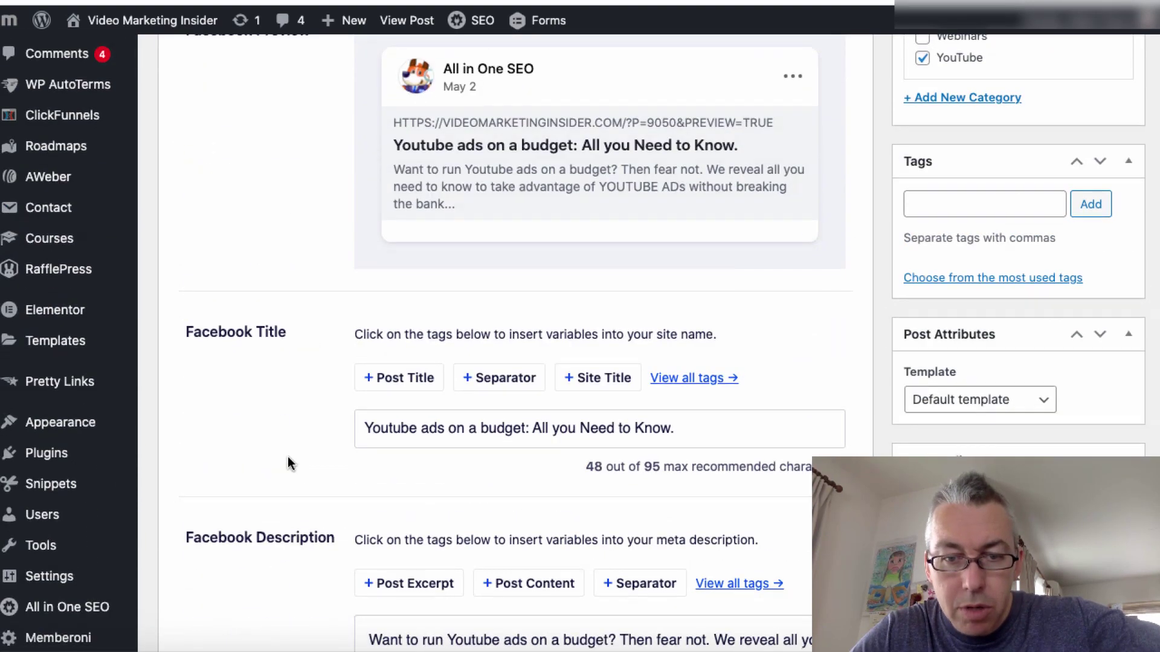
scroll(289, 464, "down", 4)
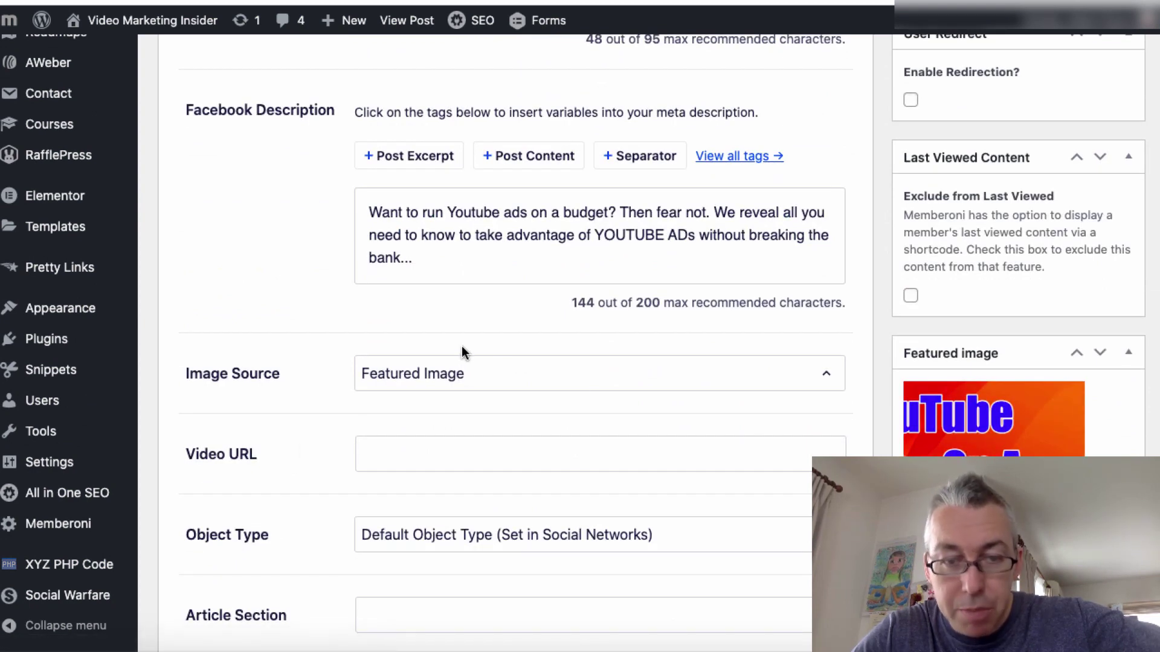
scroll(292, 270, "up", 2)
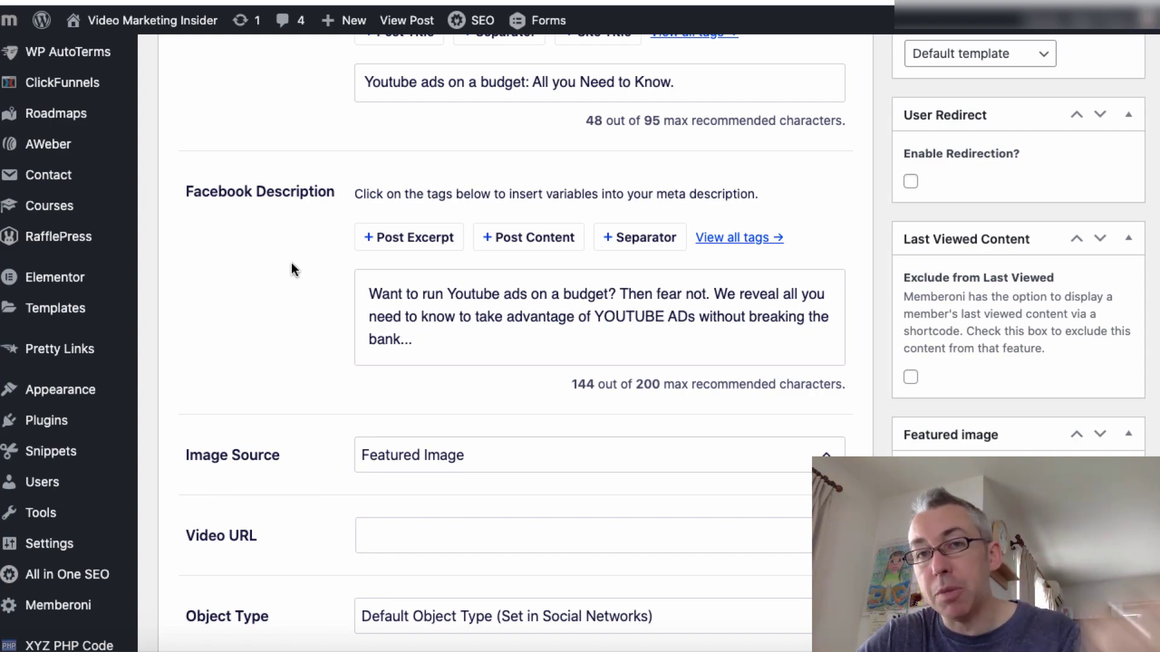
- Return to the post's publishing options and save the post as a draft
scroll(291, 262, "up", 20)
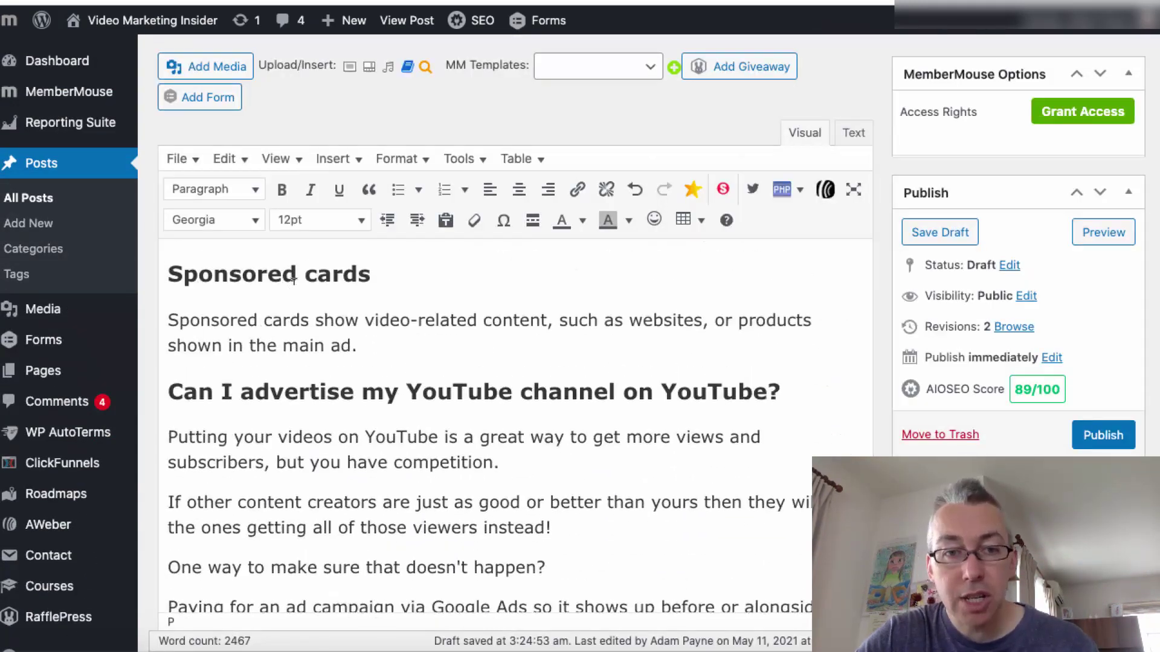
scroll(361, 399, "up", 2)
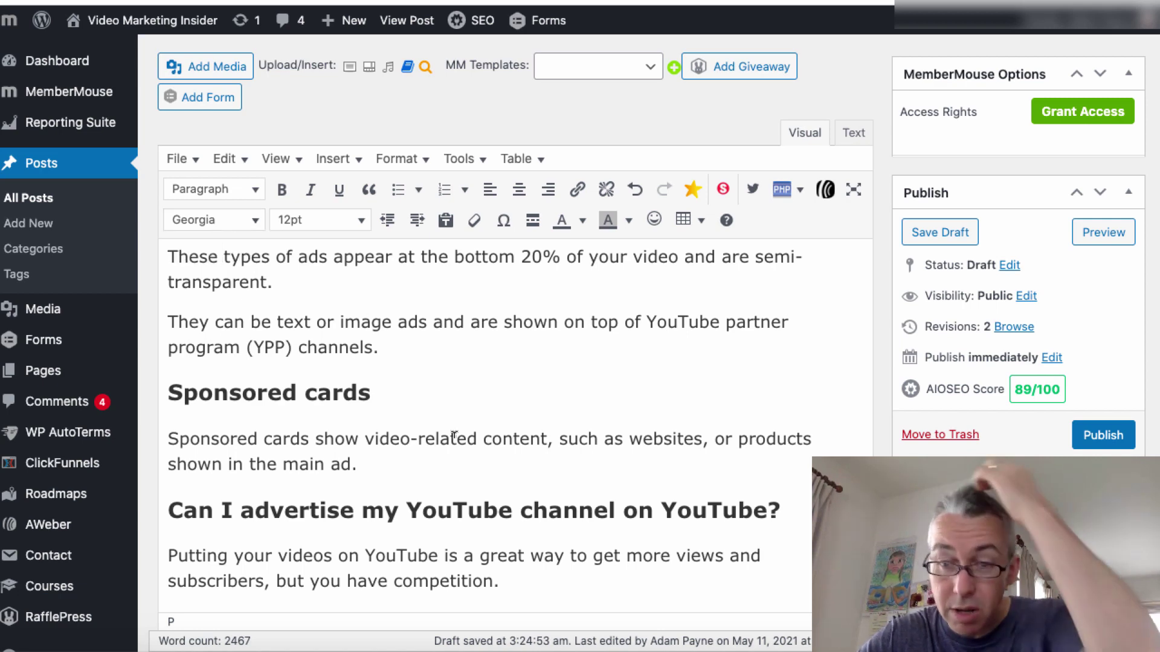
scroll(793, 520, "up", 1)
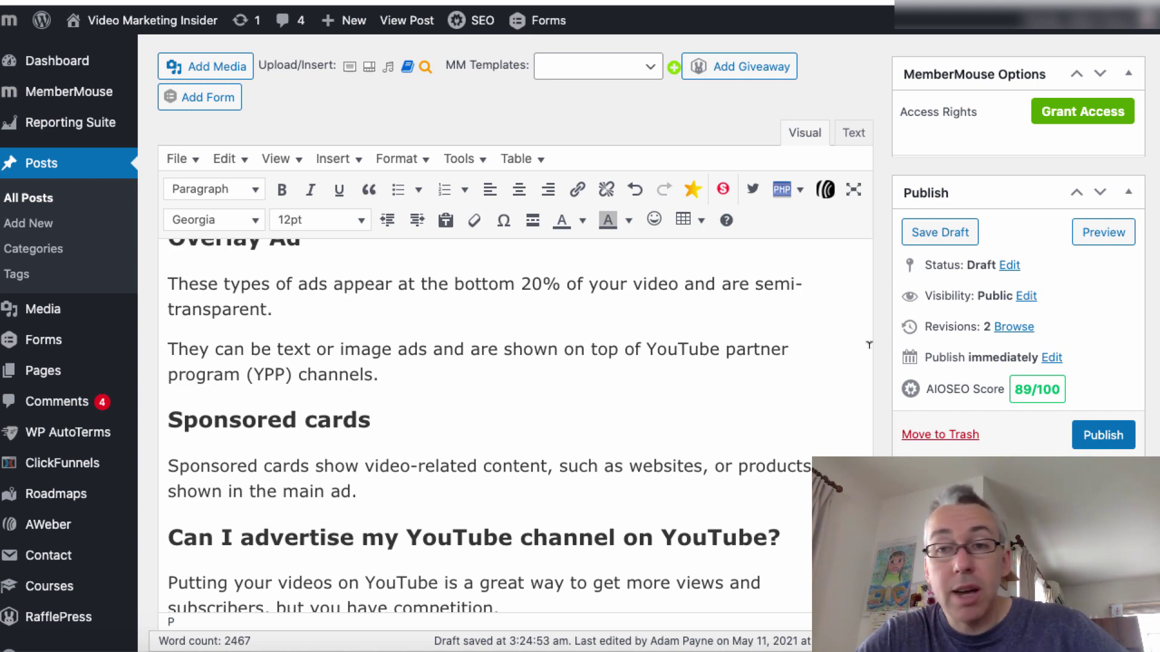
left_click(937, 234)
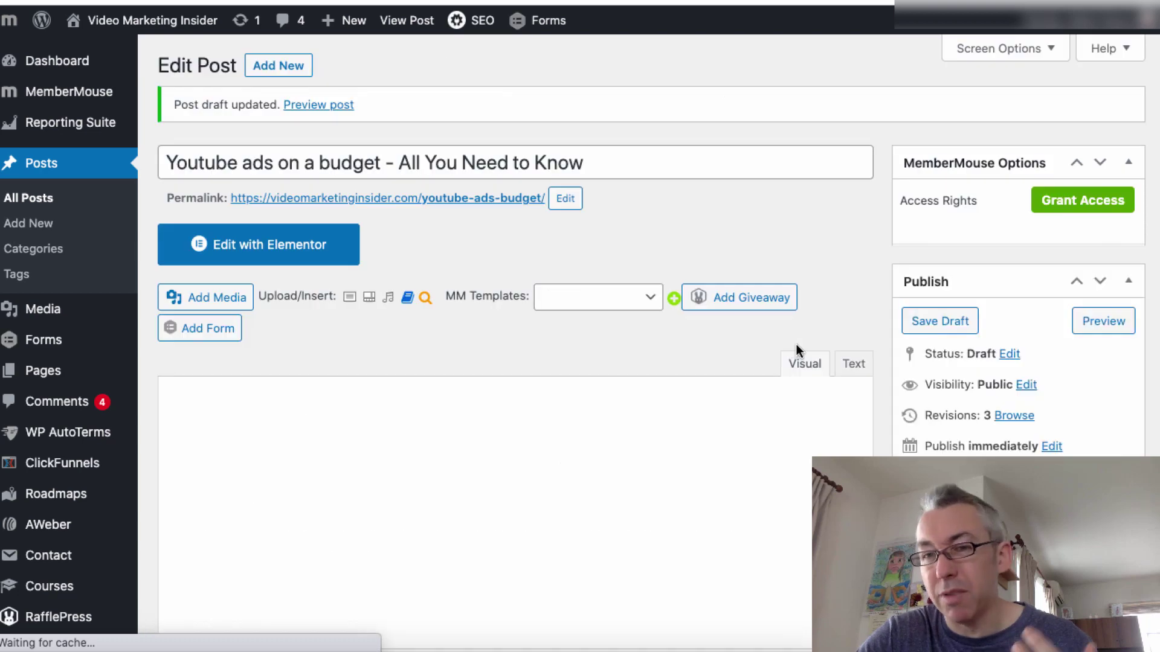
- Preview the post and examine its header image, table of contents, headings and body text layout
left_click(1109, 321)
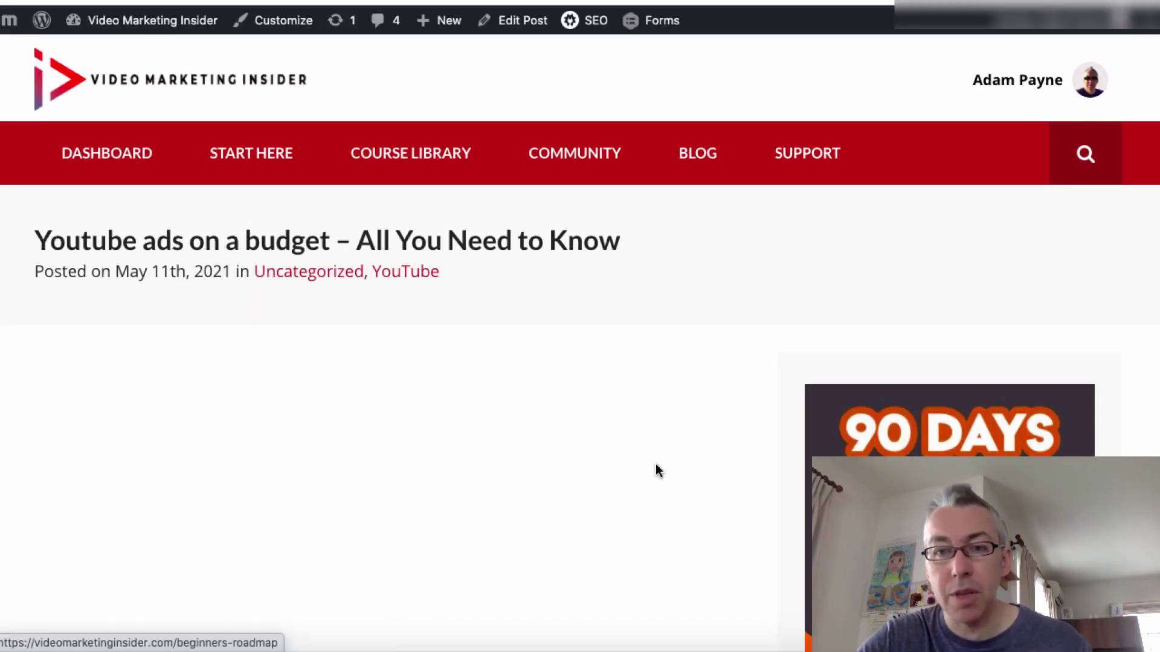
scroll(656, 465, "down", 5)
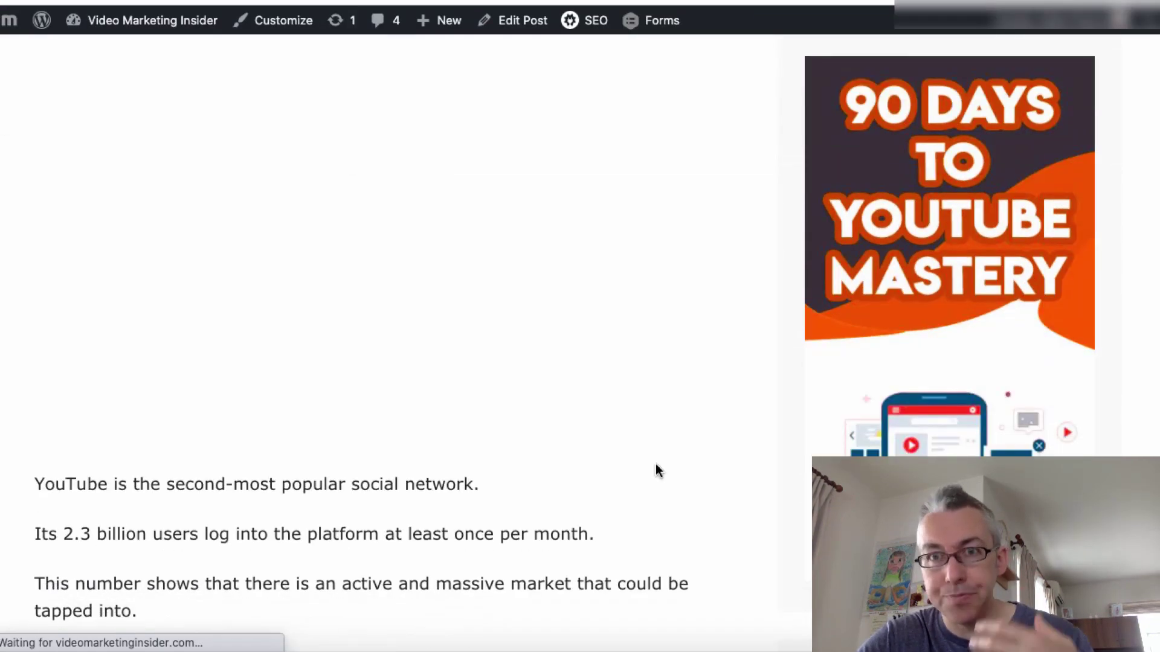
scroll(656, 465, "down", 10)
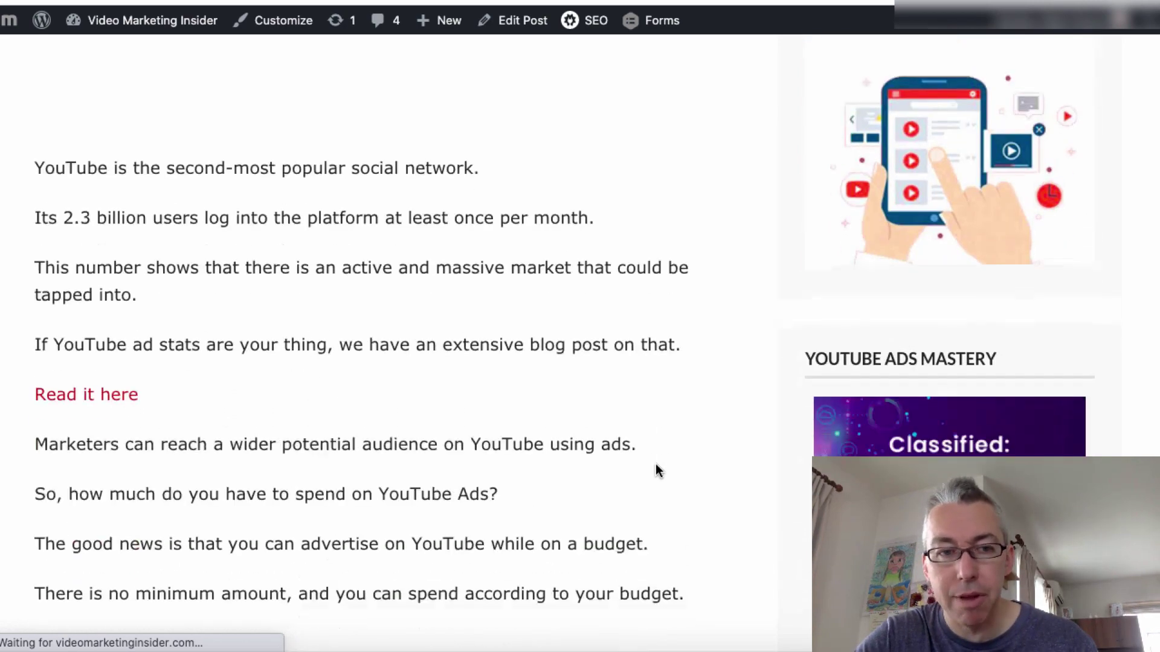
scroll(658, 471, "down", 7)
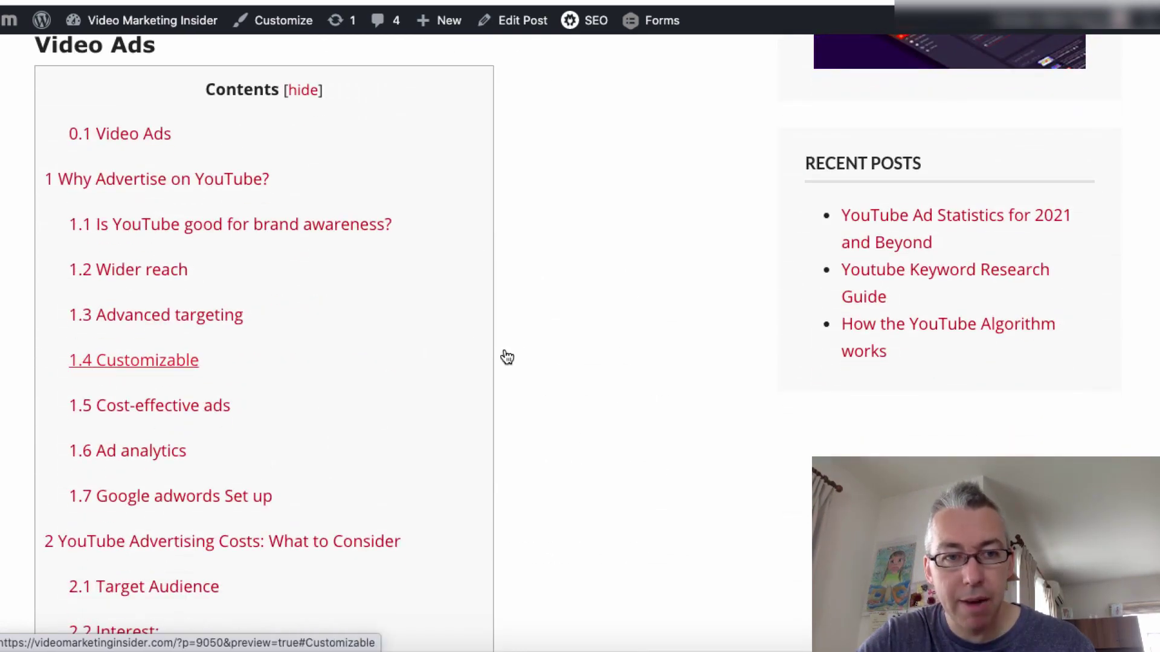
scroll(506, 356, "down", 2)
scroll(620, 432, "down", 20)
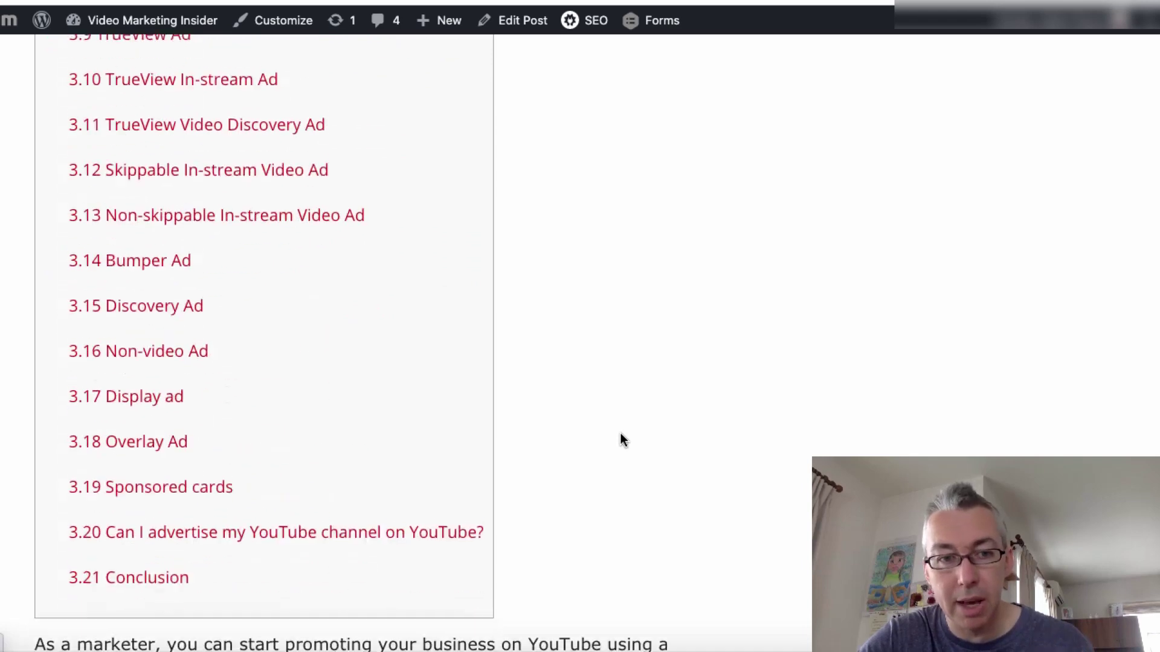
scroll(620, 432, "down", 20)
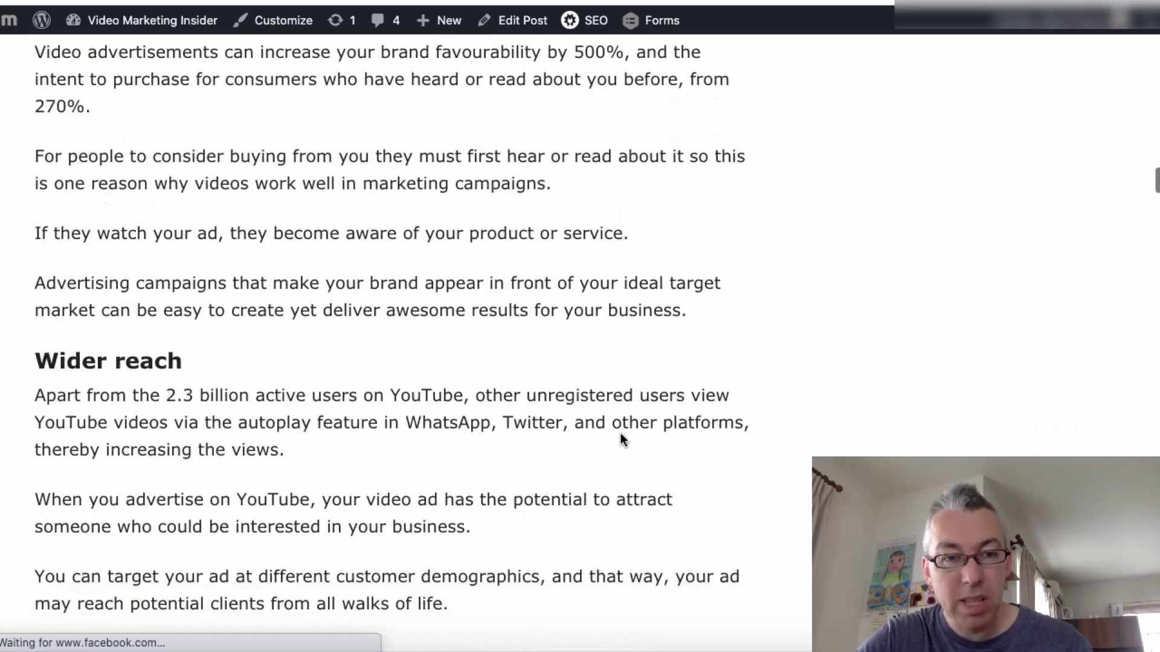
scroll(621, 433, "down", 20)
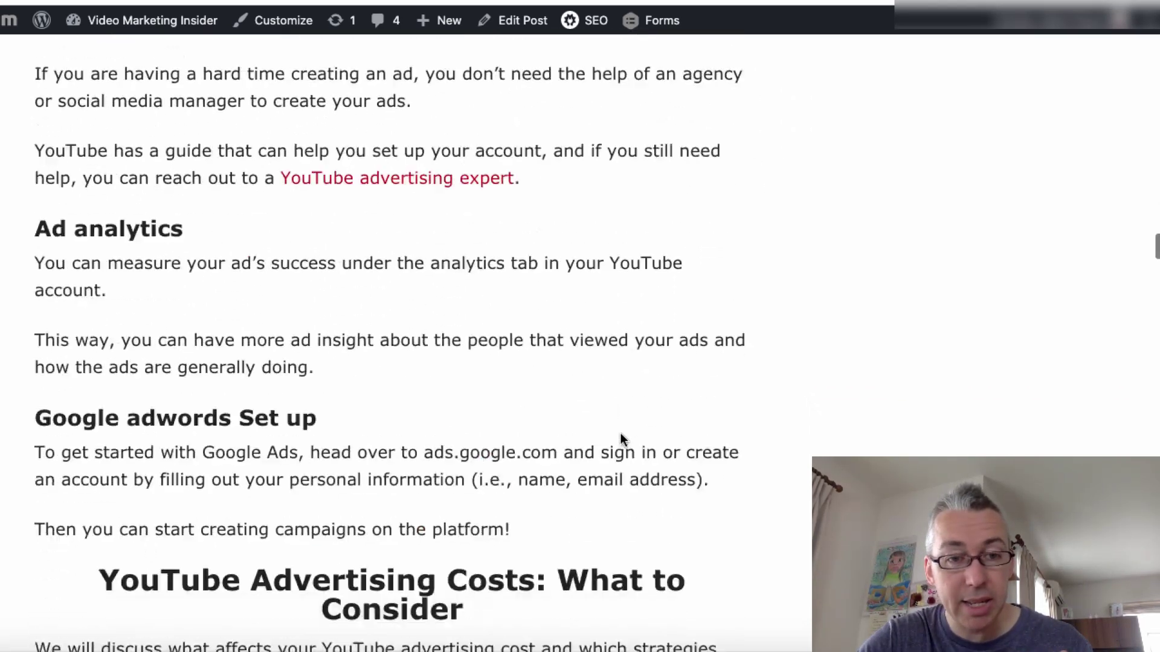
scroll(621, 434, "up", 20)
scroll(622, 439, "up", 20)
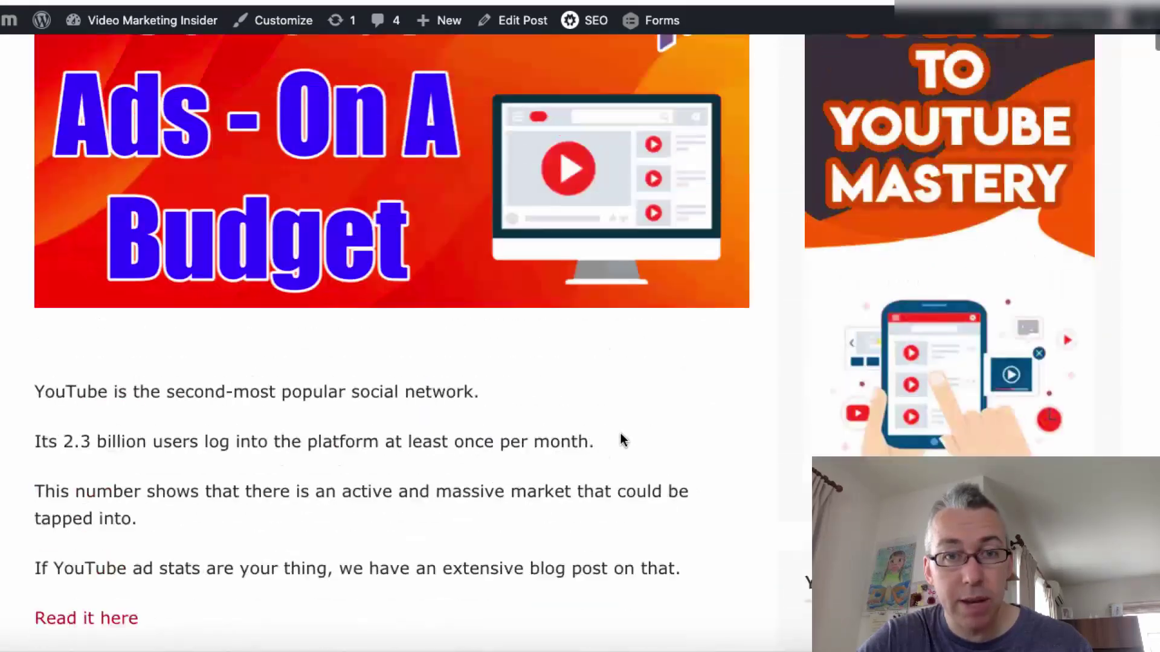